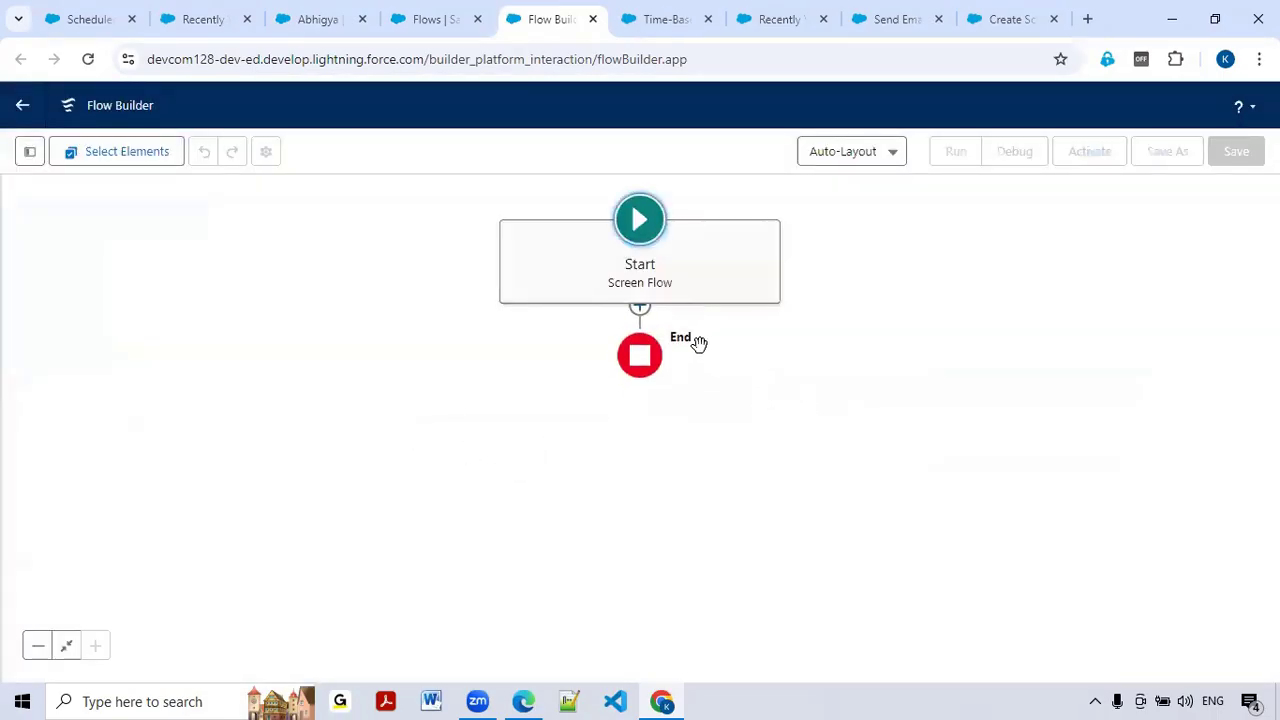
click(640, 327)
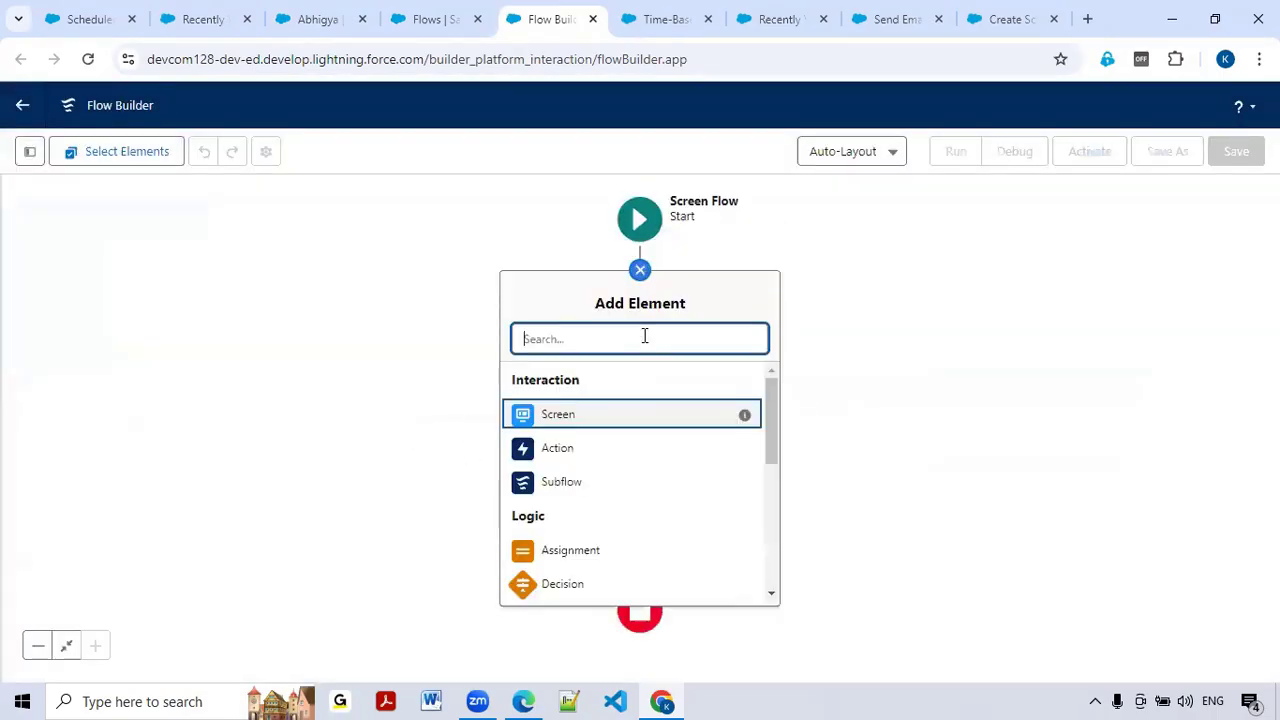
click(546, 422)
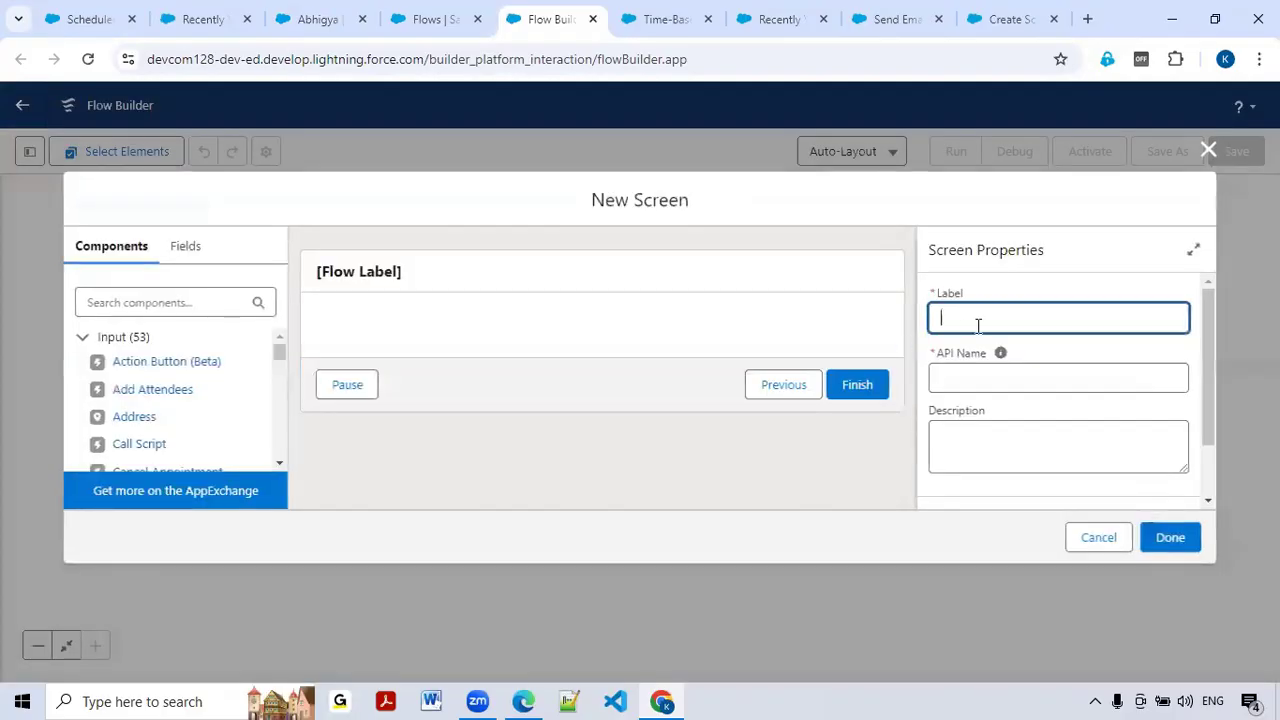
text(Scheduled Message)
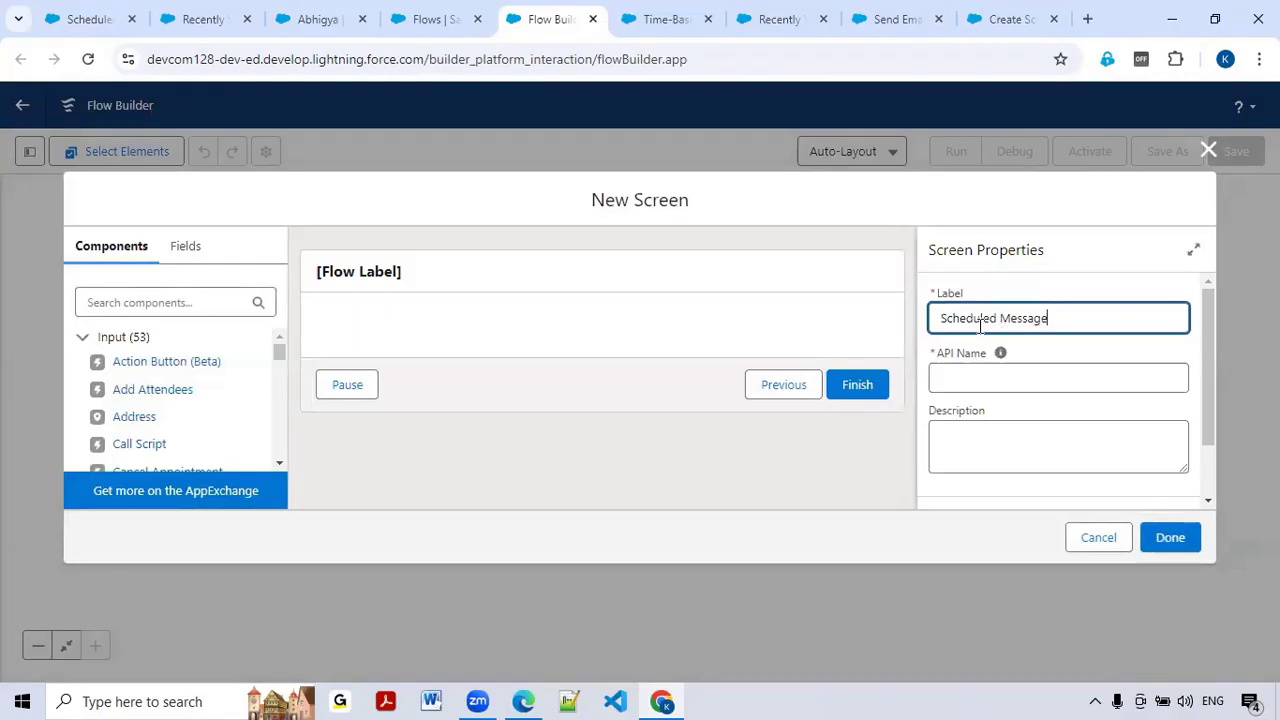
text(s)
click(965, 378)
click(140, 305)
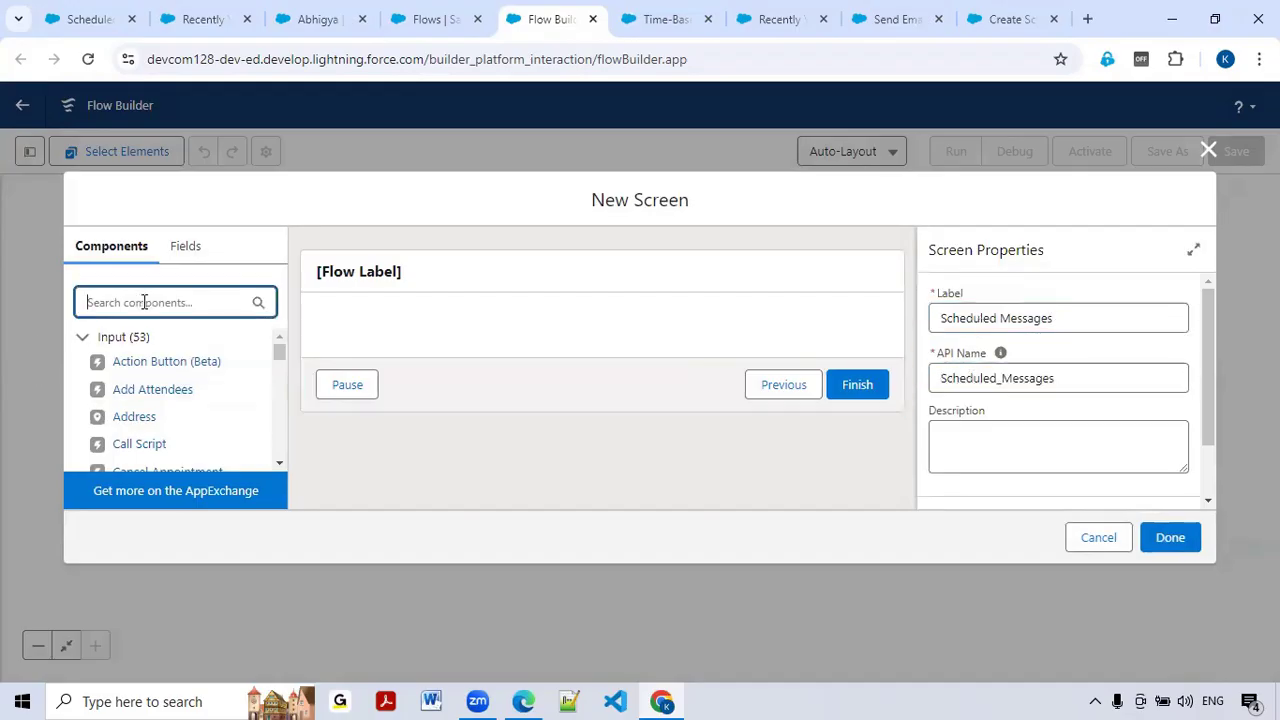
text(data)
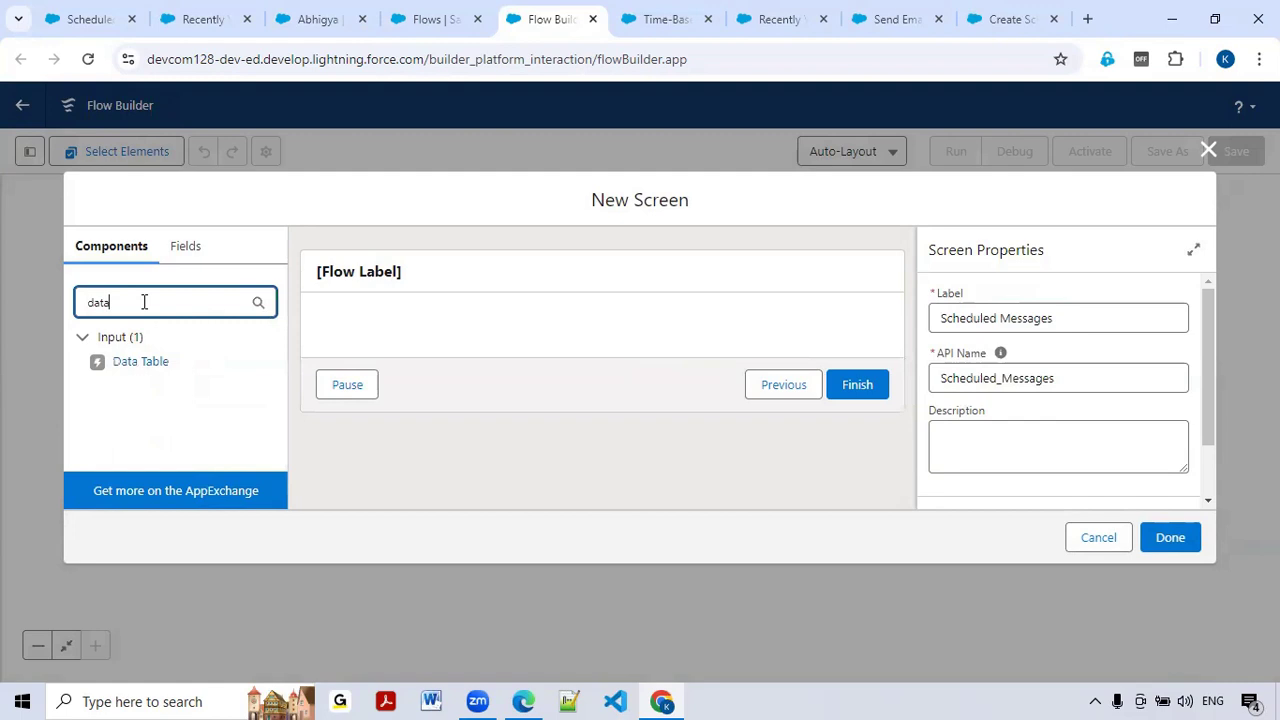
drag(140, 361, 420, 343)
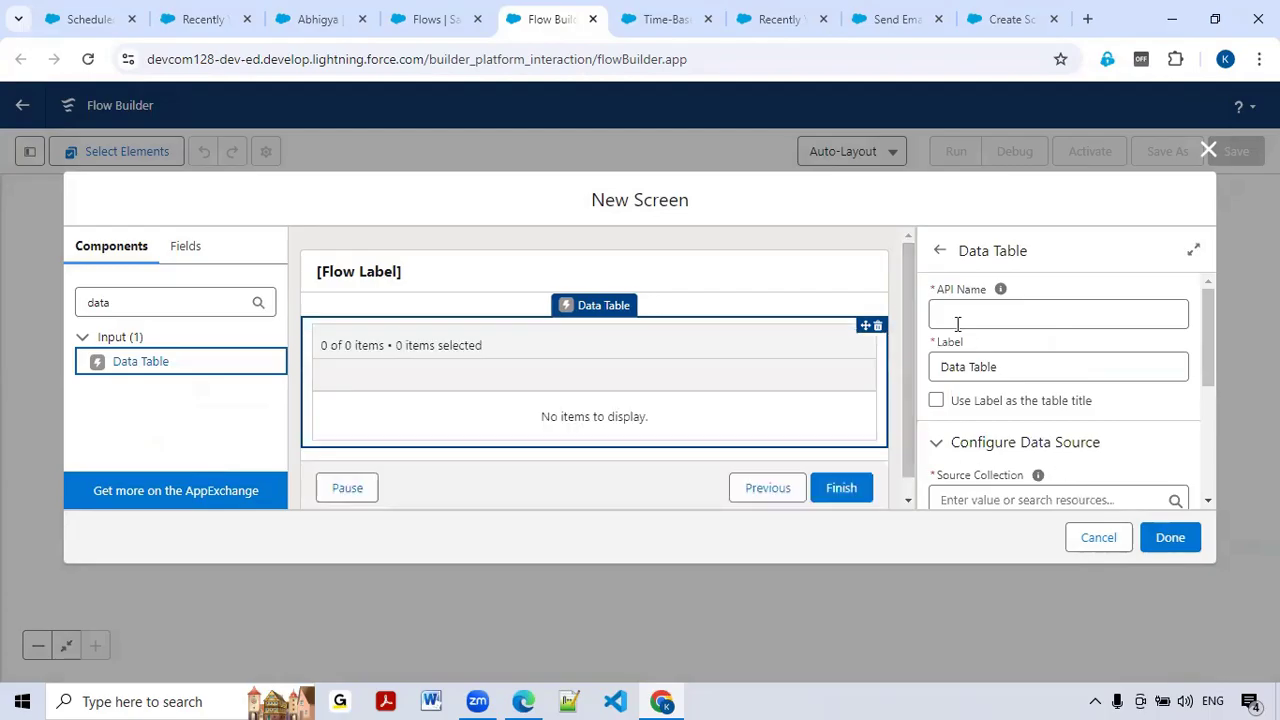
click(1106, 545)
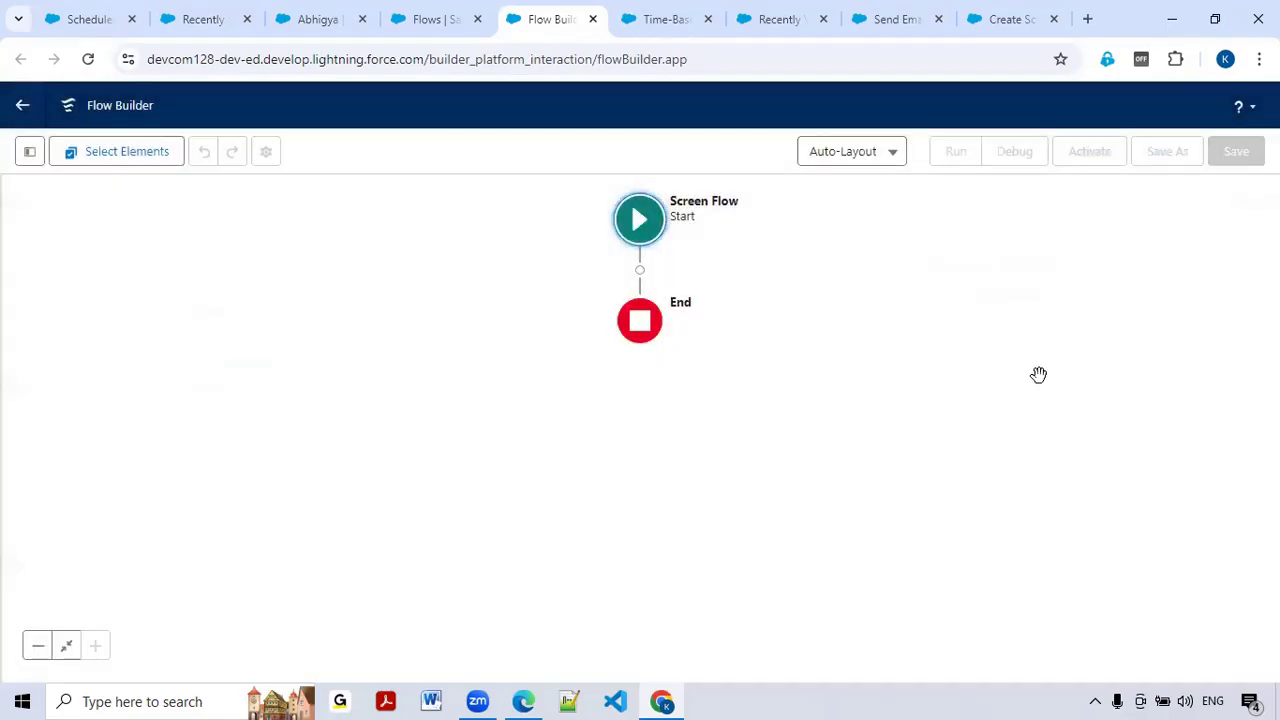
Step: Add a Get Records element labelled 'Get Scheduled Message Records' with its API name auto-filled
click(641, 271)
text(Get)
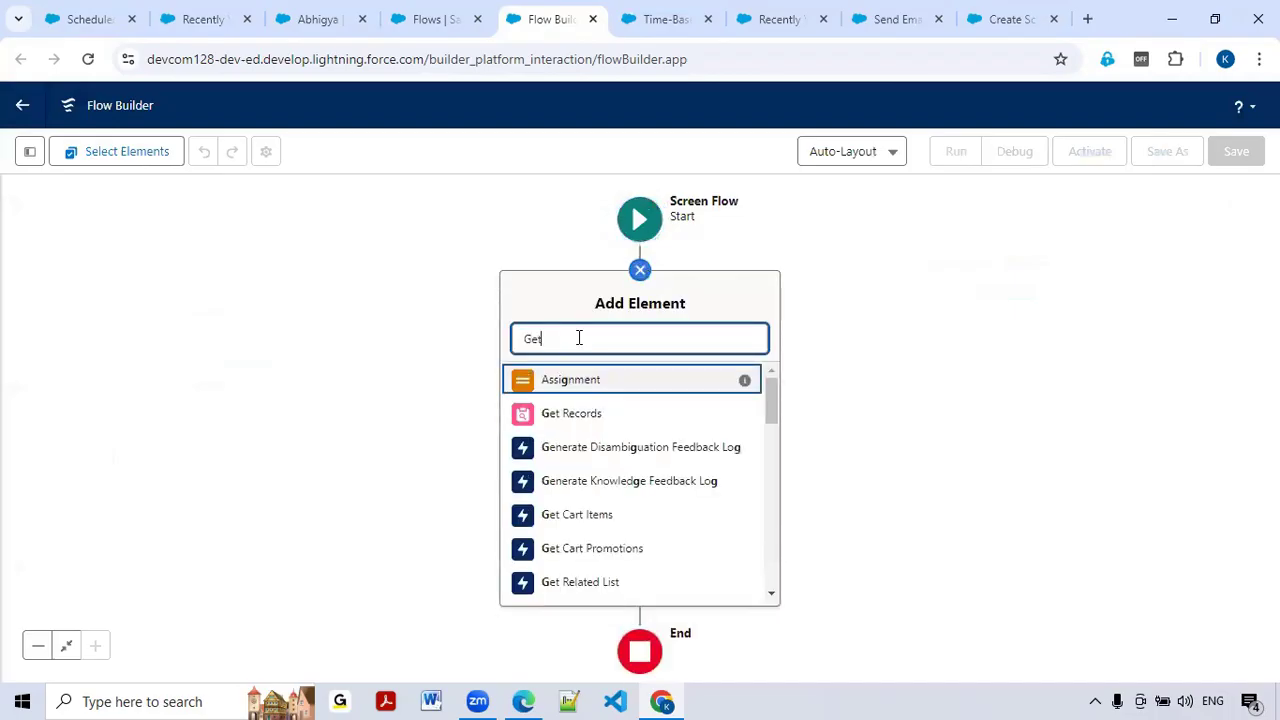
click(571, 387)
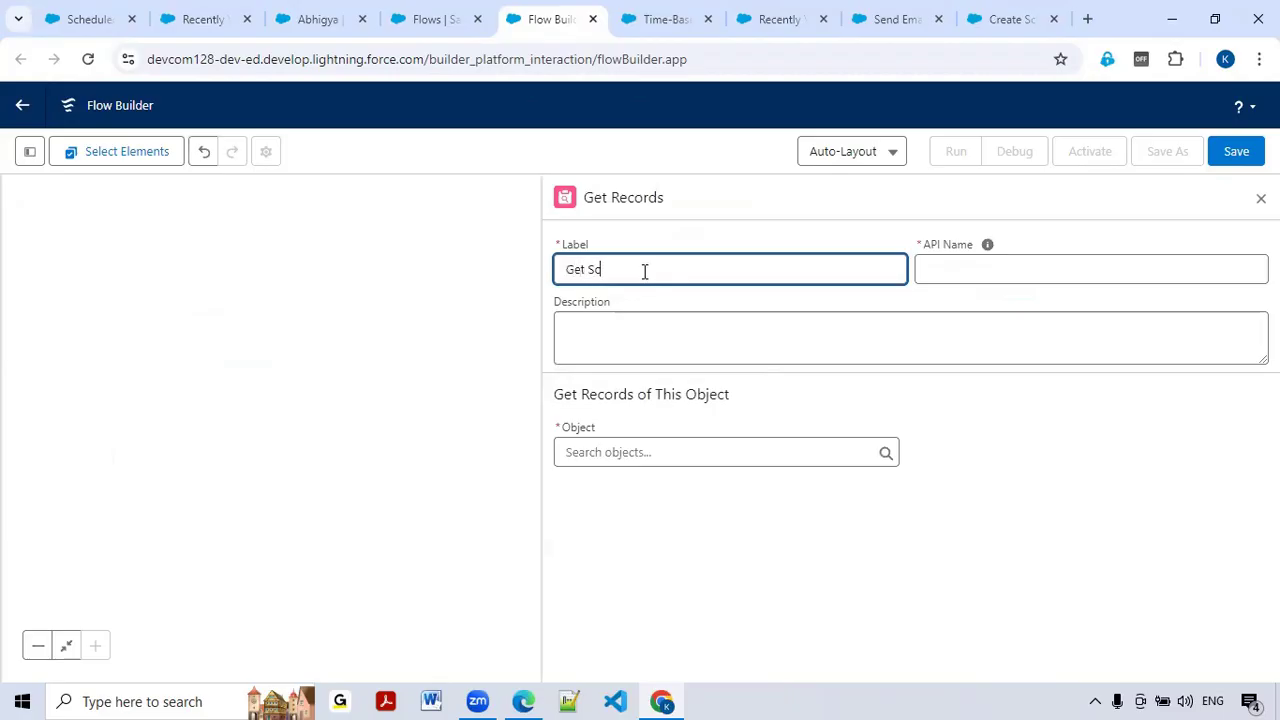
text(Get Schueled Message Records)
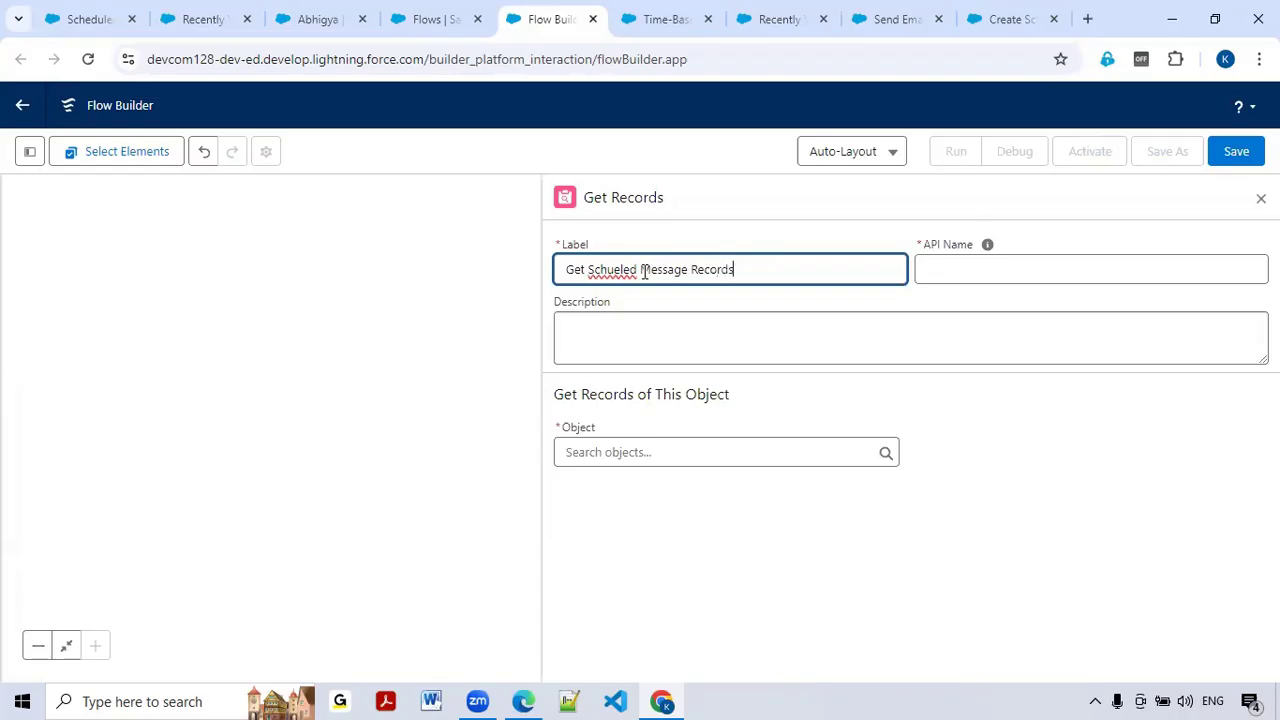
double_click(626, 272)
key(BackSpace)
text(Scheduled)
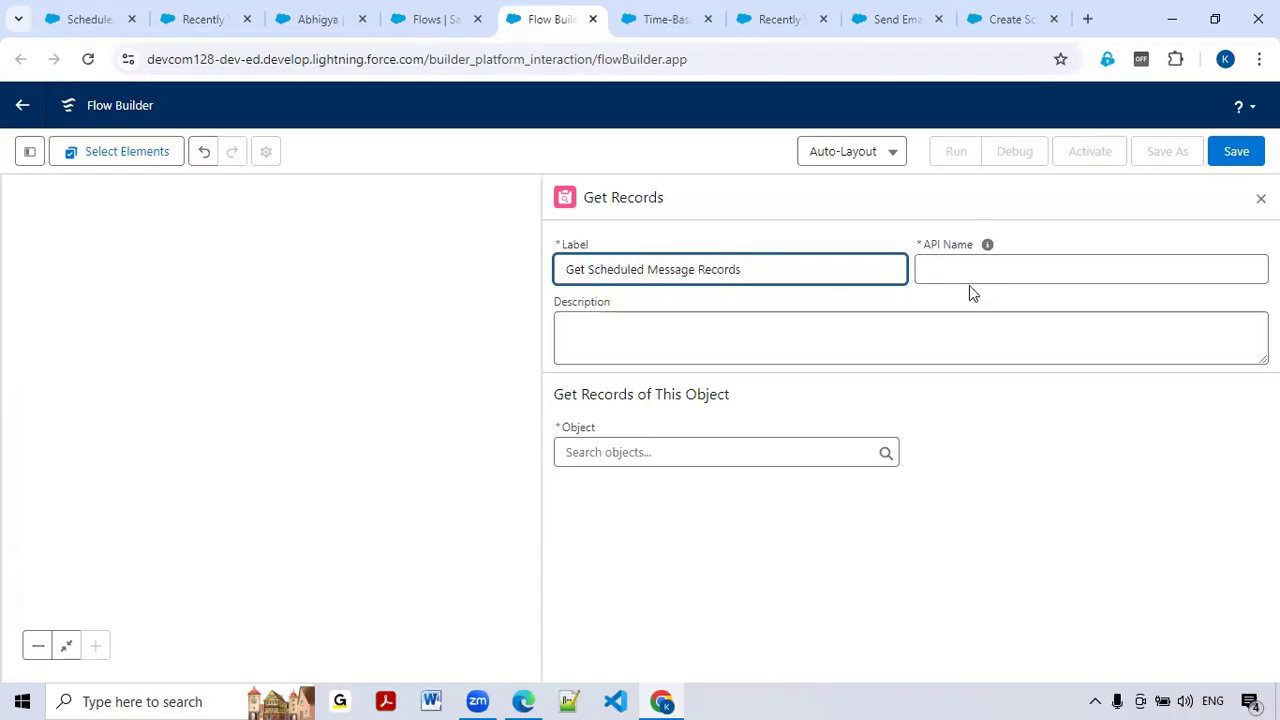
click(993, 267)
Step: Query the Scheduled Message object, filtering on Record_Id__c Equals
click(689, 451)
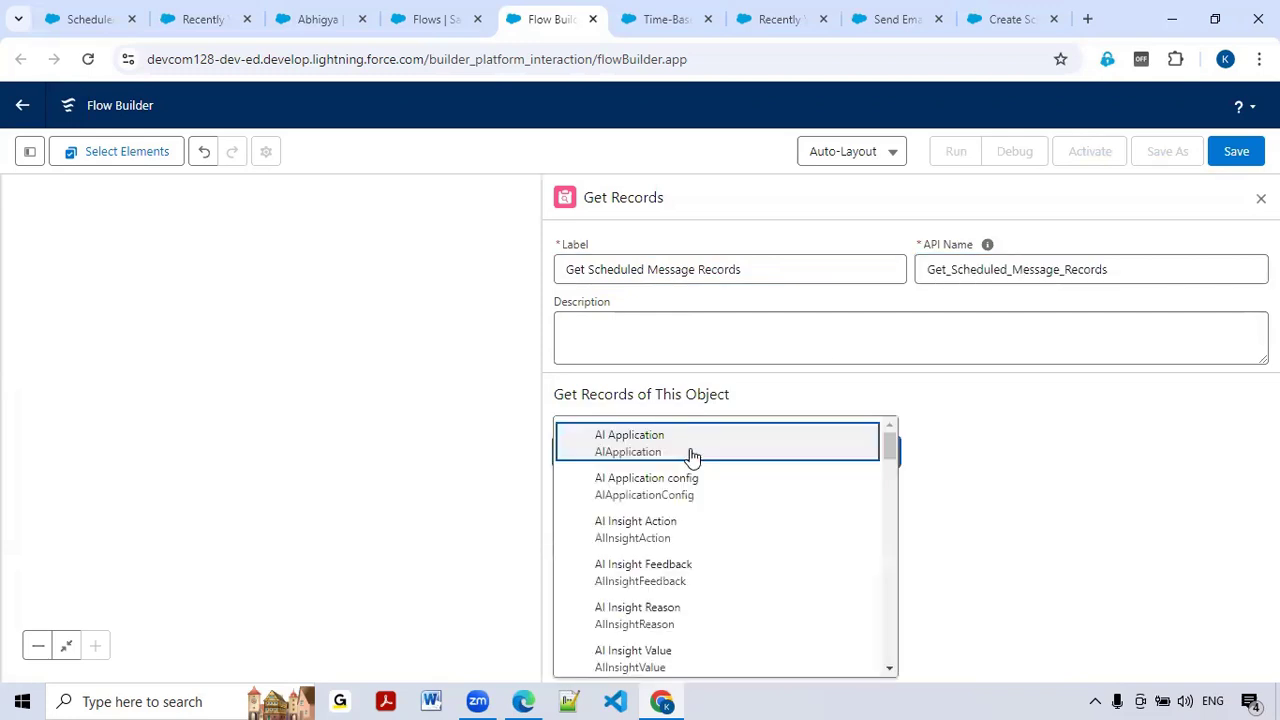
text(Messag)
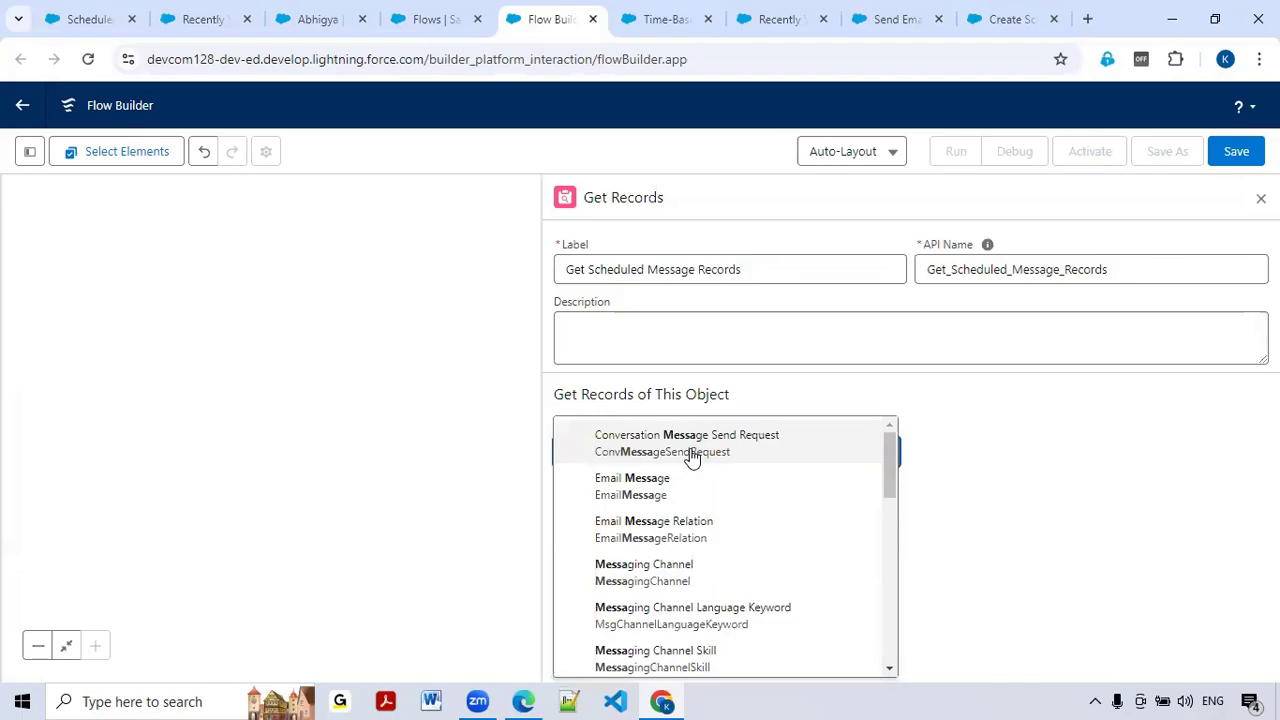
text(e)
click(675, 618)
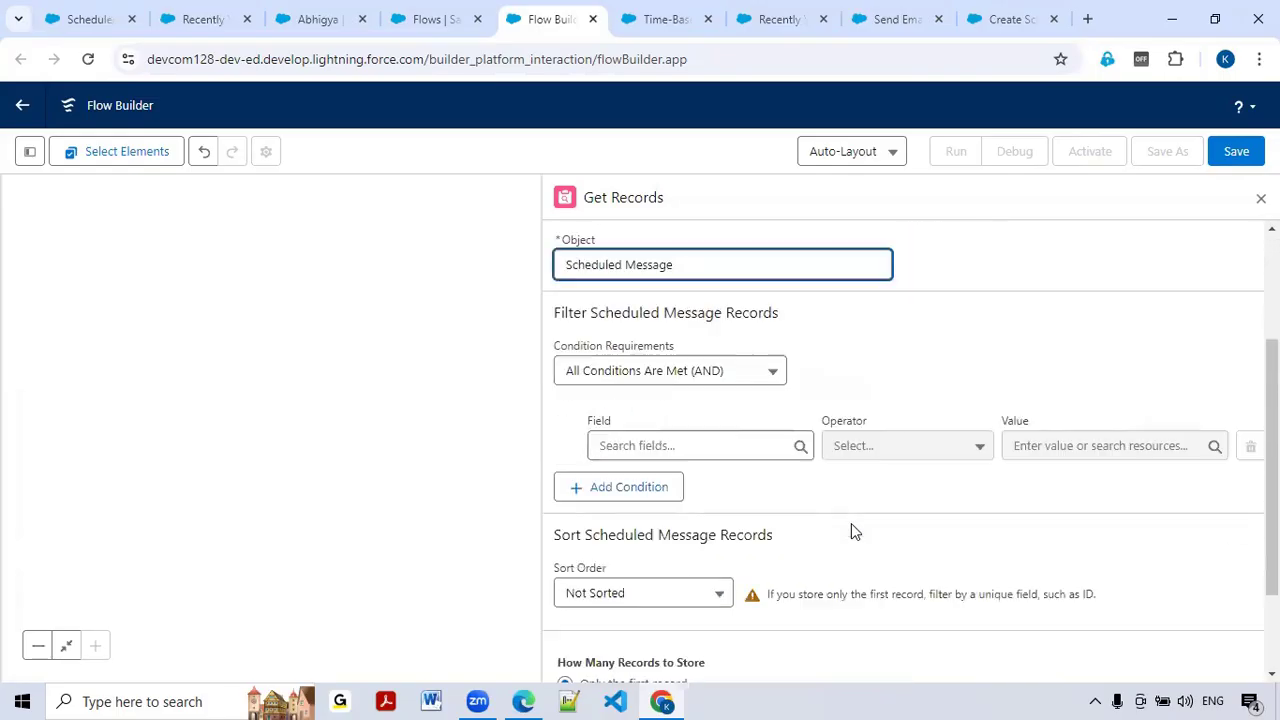
click(704, 450)
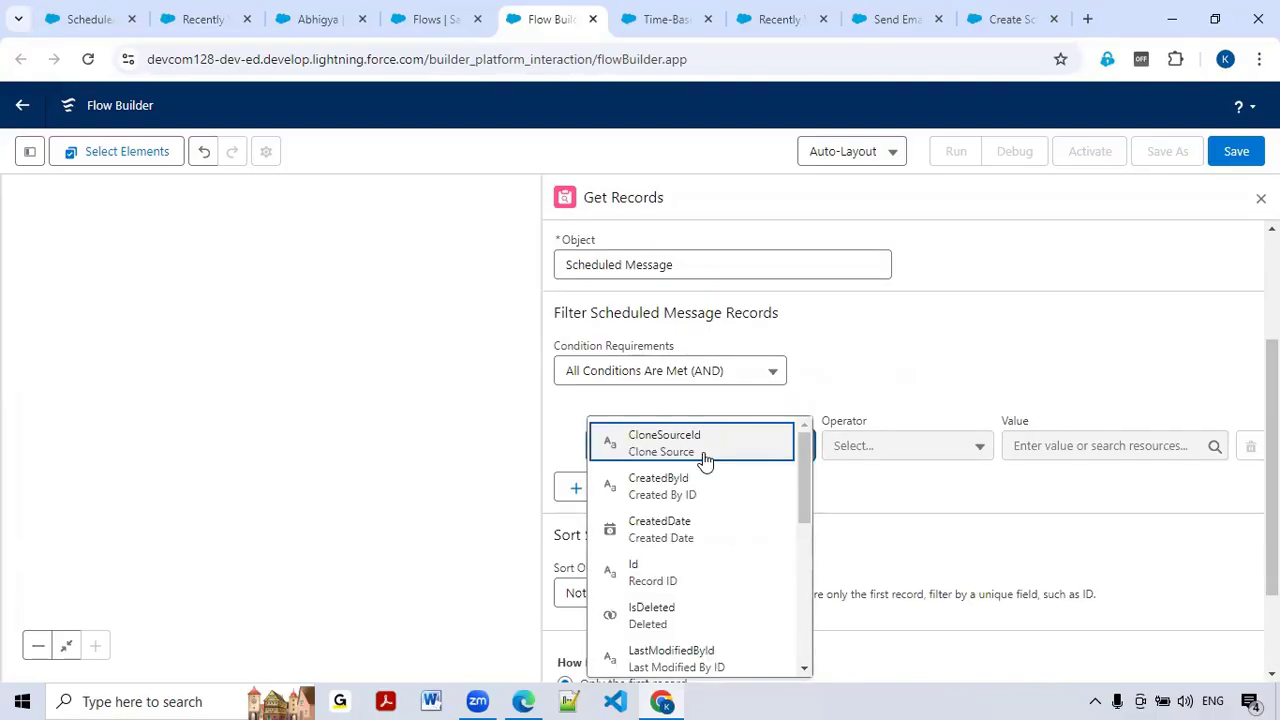
text(recor)
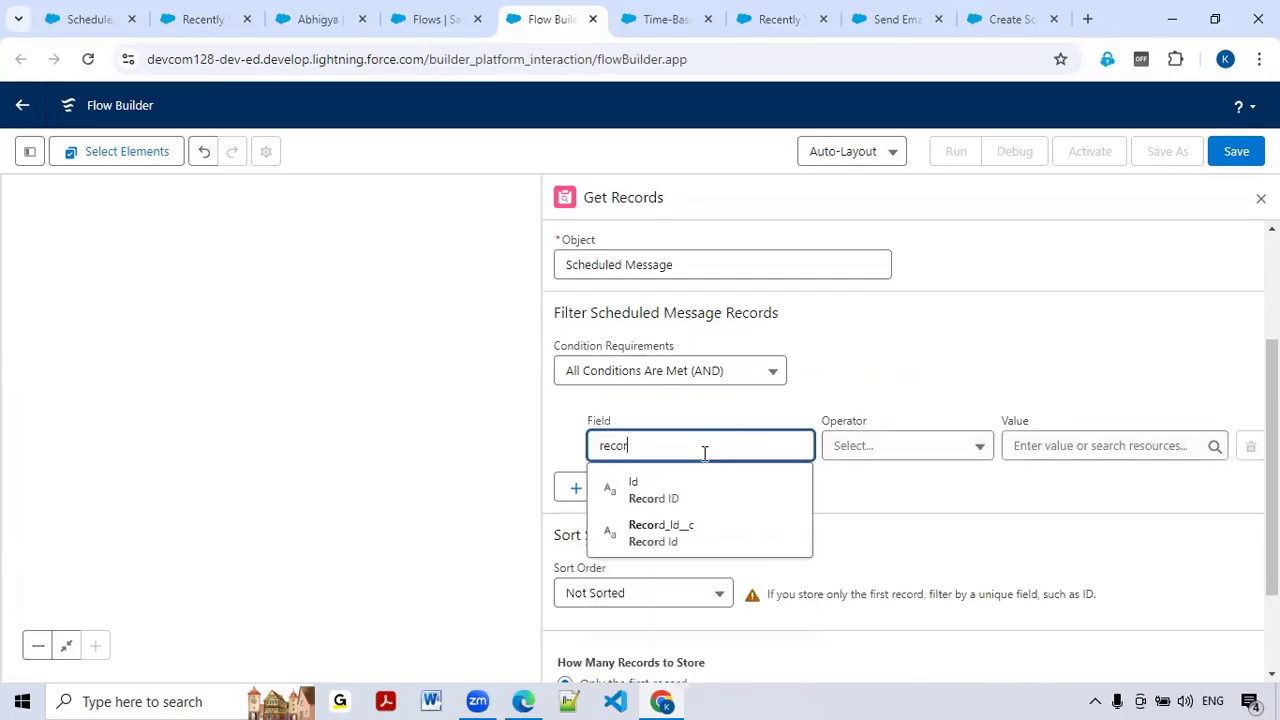
click(672, 530)
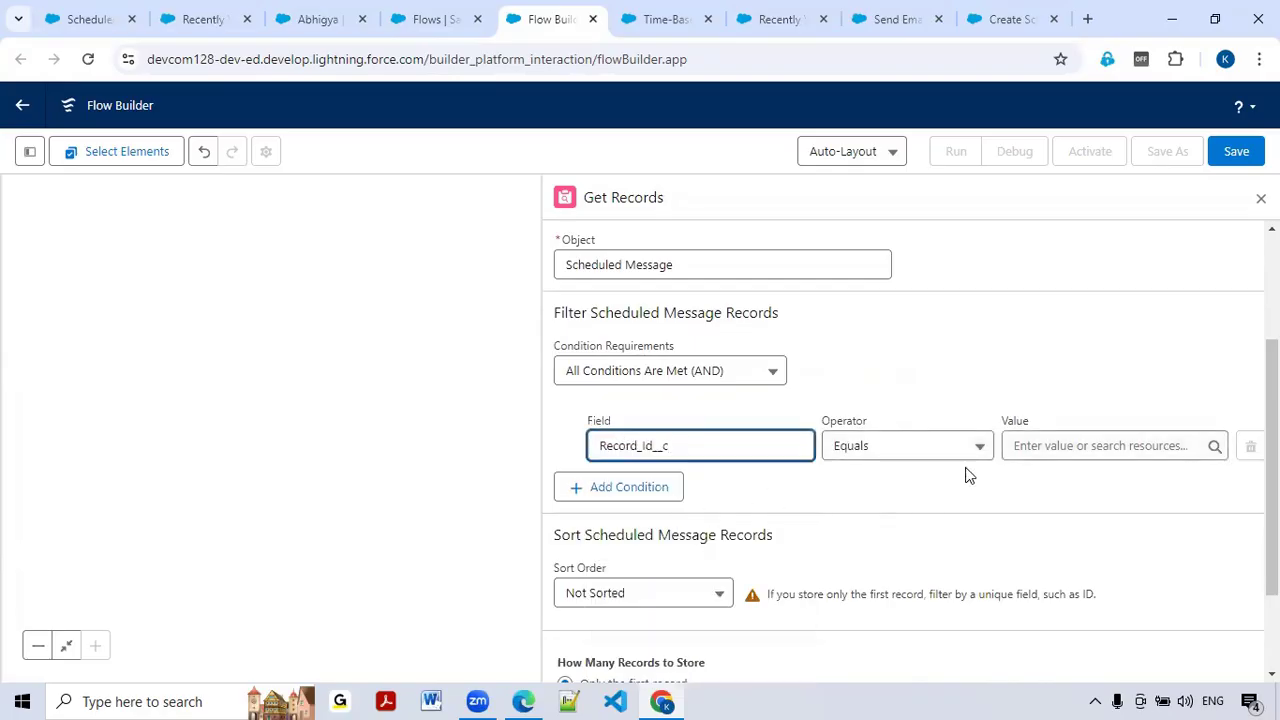
click(1019, 445)
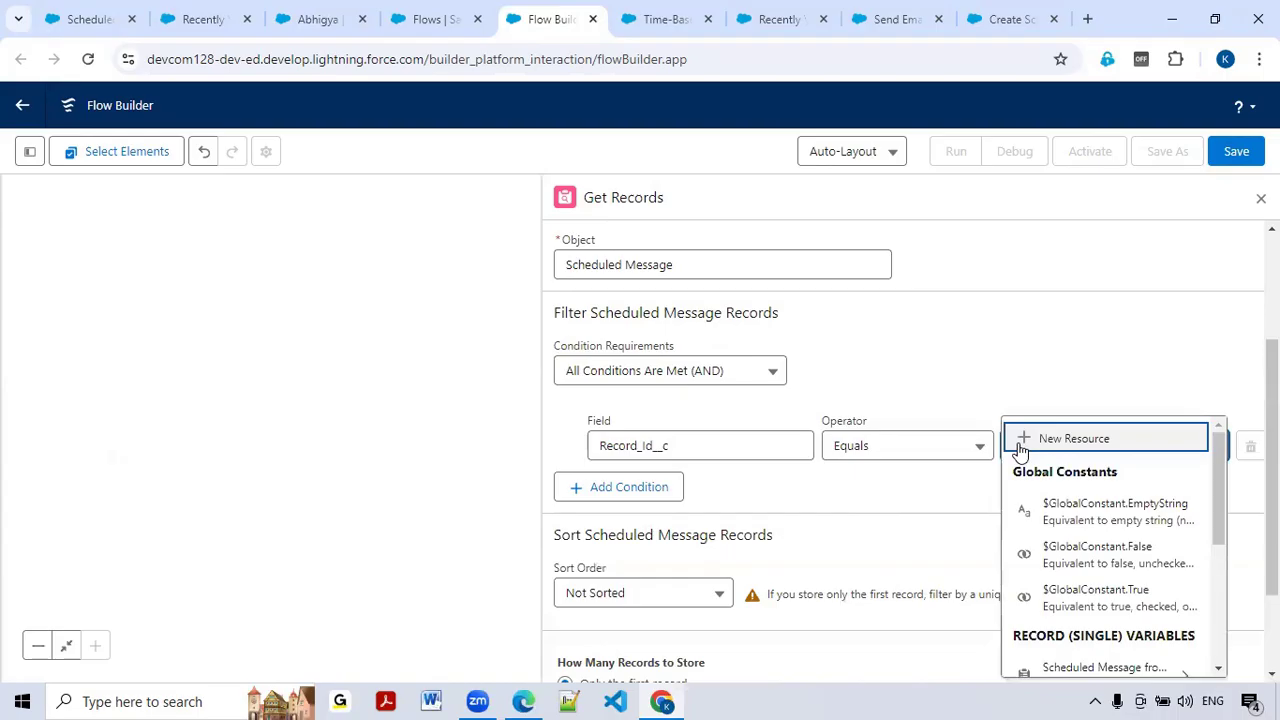
Step: Create a text variable recordId, available for input, as the filter value
click(1071, 446)
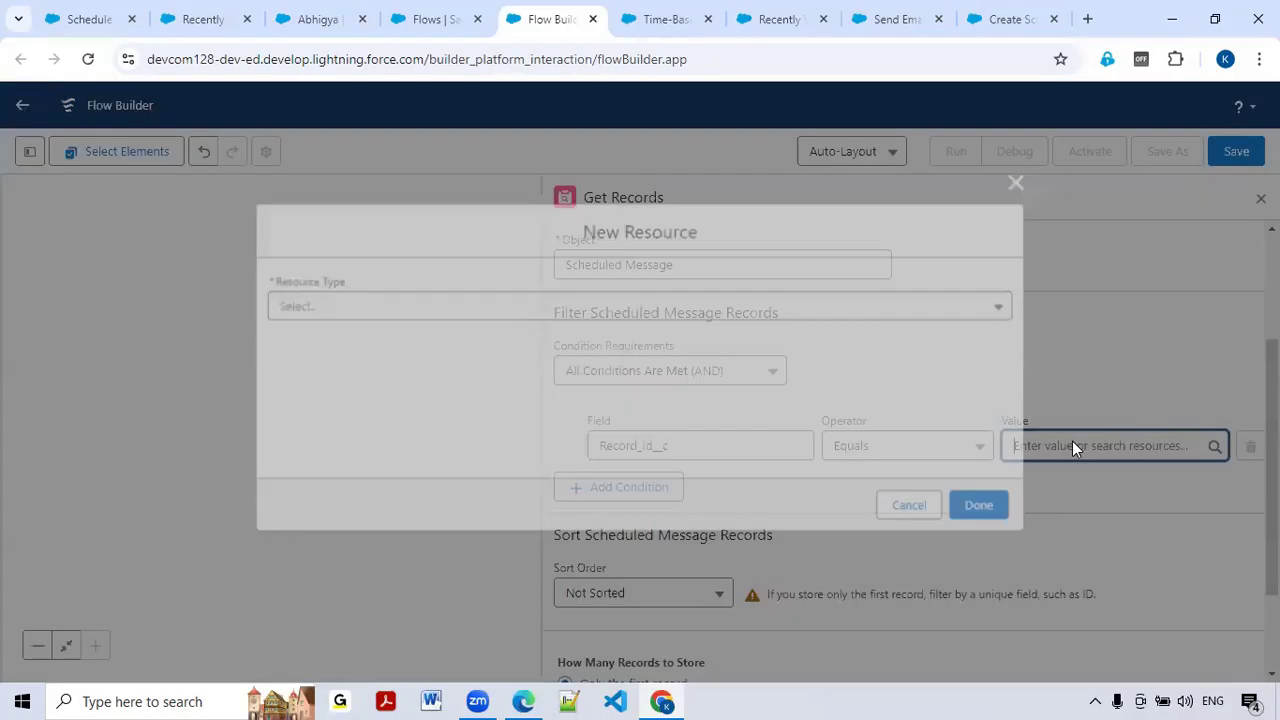
click(422, 310)
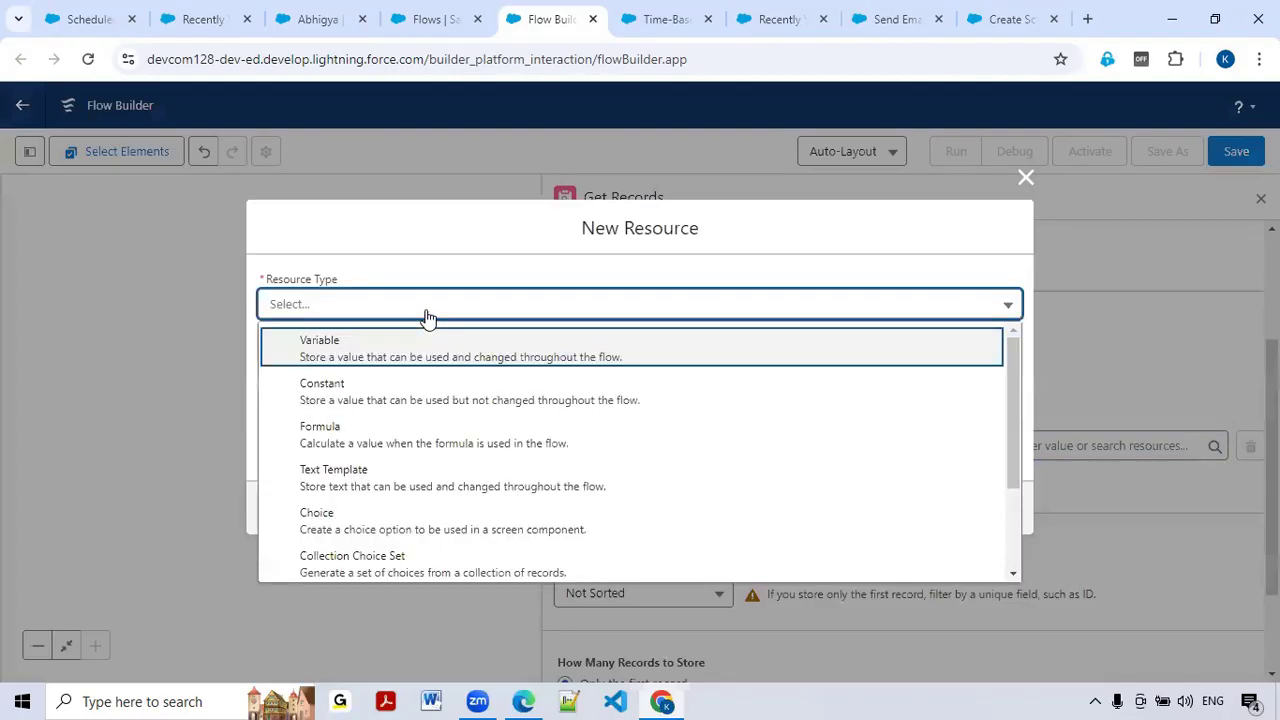
click(368, 348)
click(369, 341)
text(recordId)
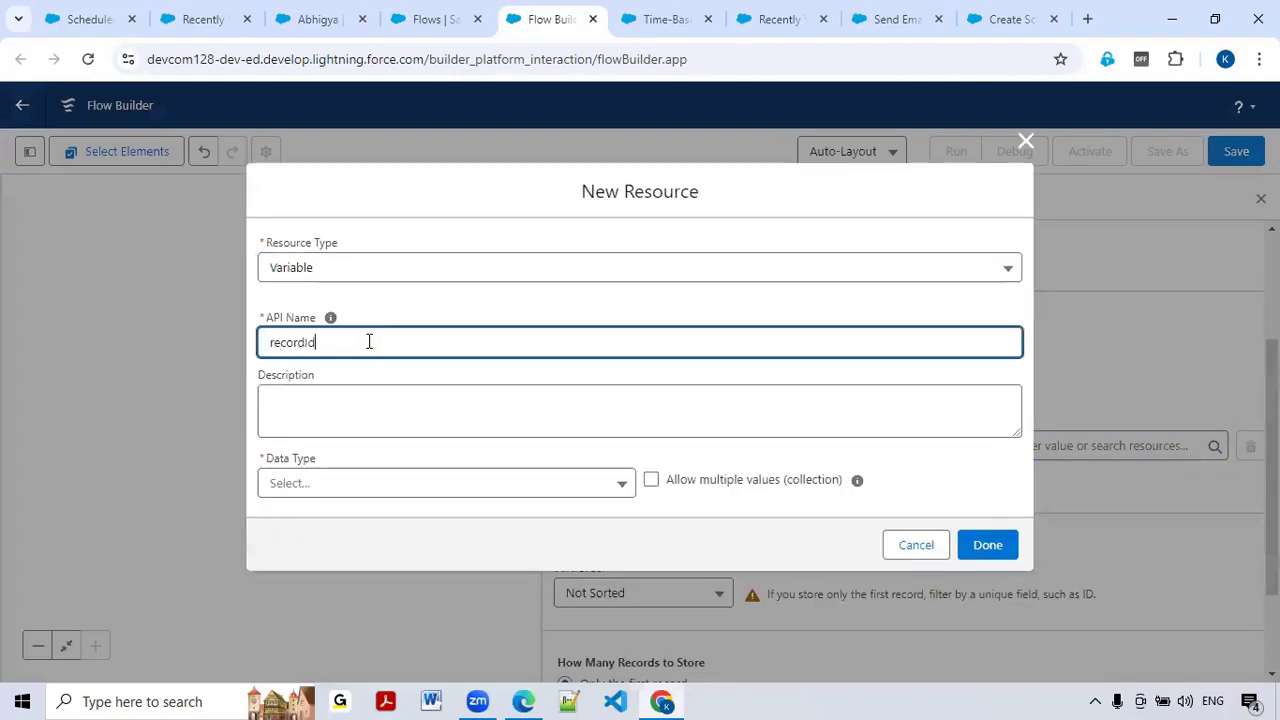
click(322, 490)
click(334, 234)
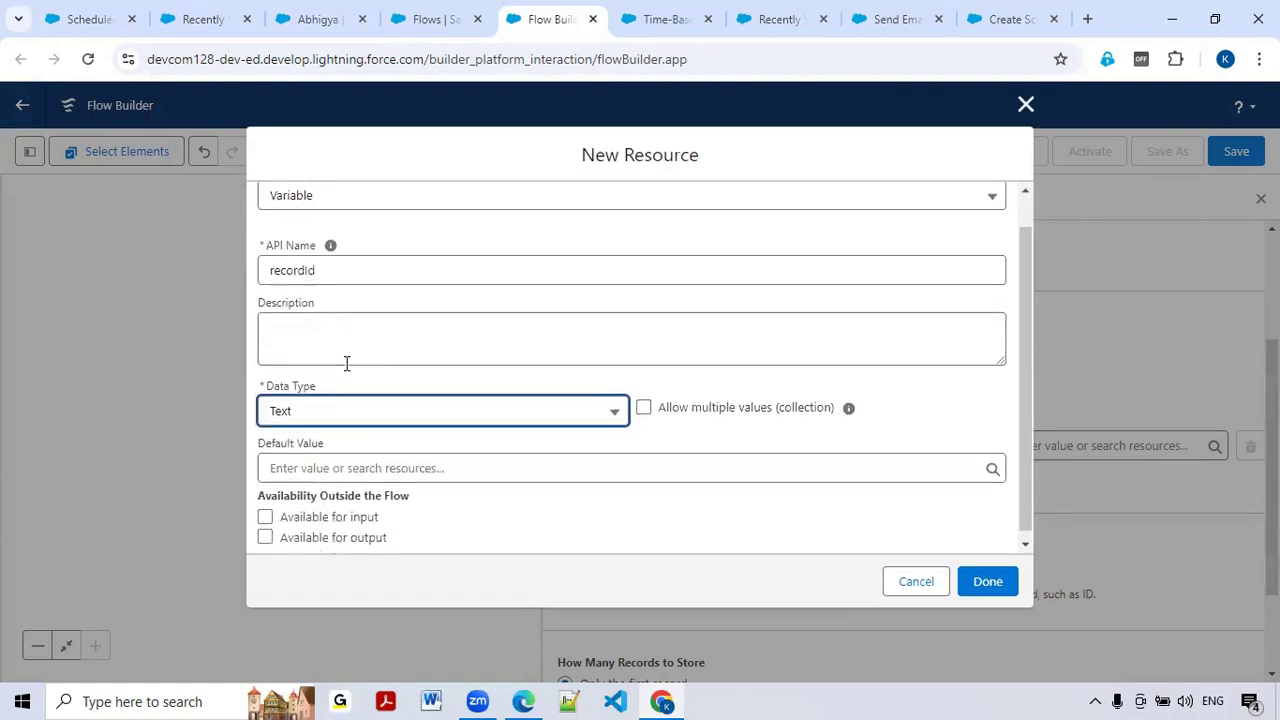
click(265, 510)
scroll(355, 480, up, 2)
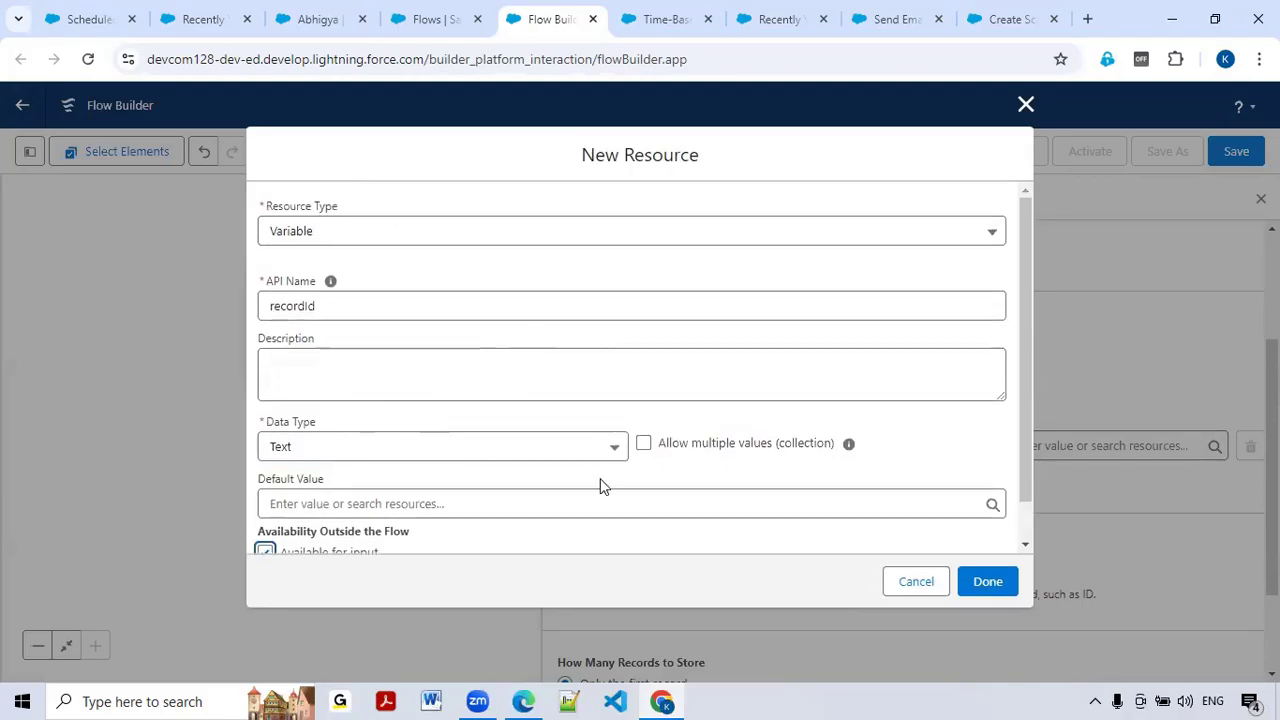
click(990, 583)
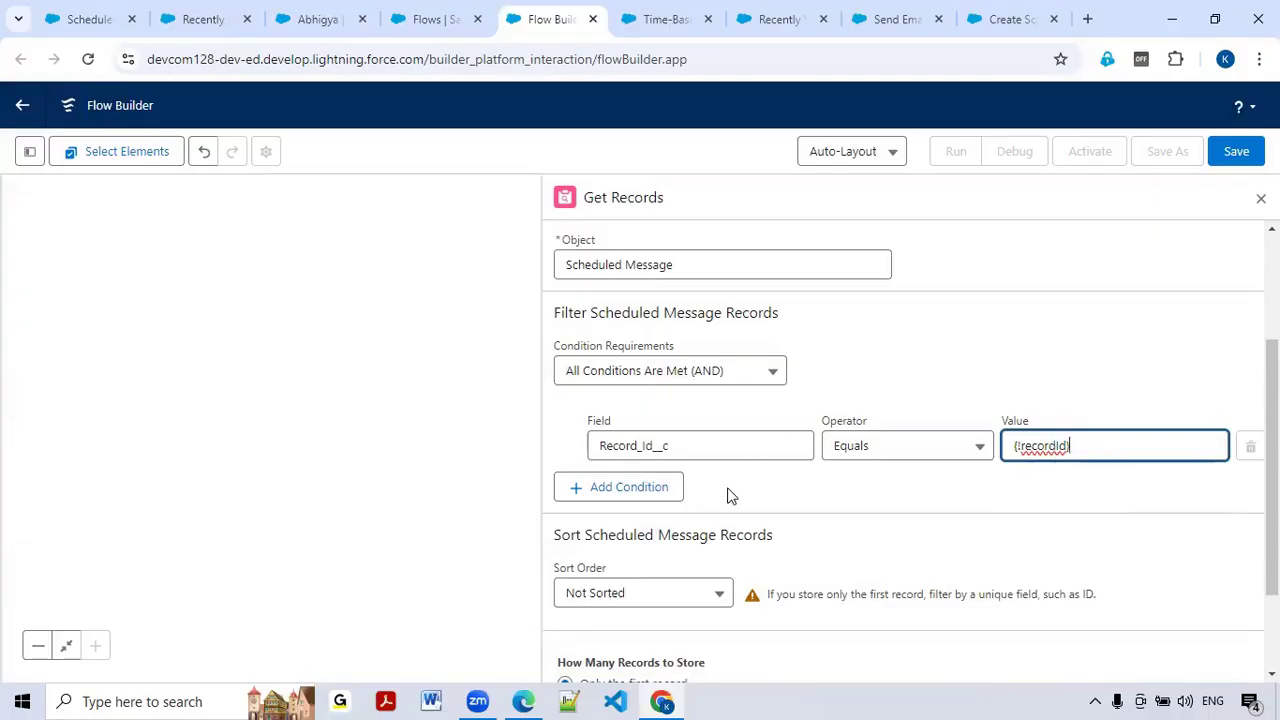
Step: Store all matching records, close the Get Records panel, and save the flow
scroll(872, 491, down, 1)
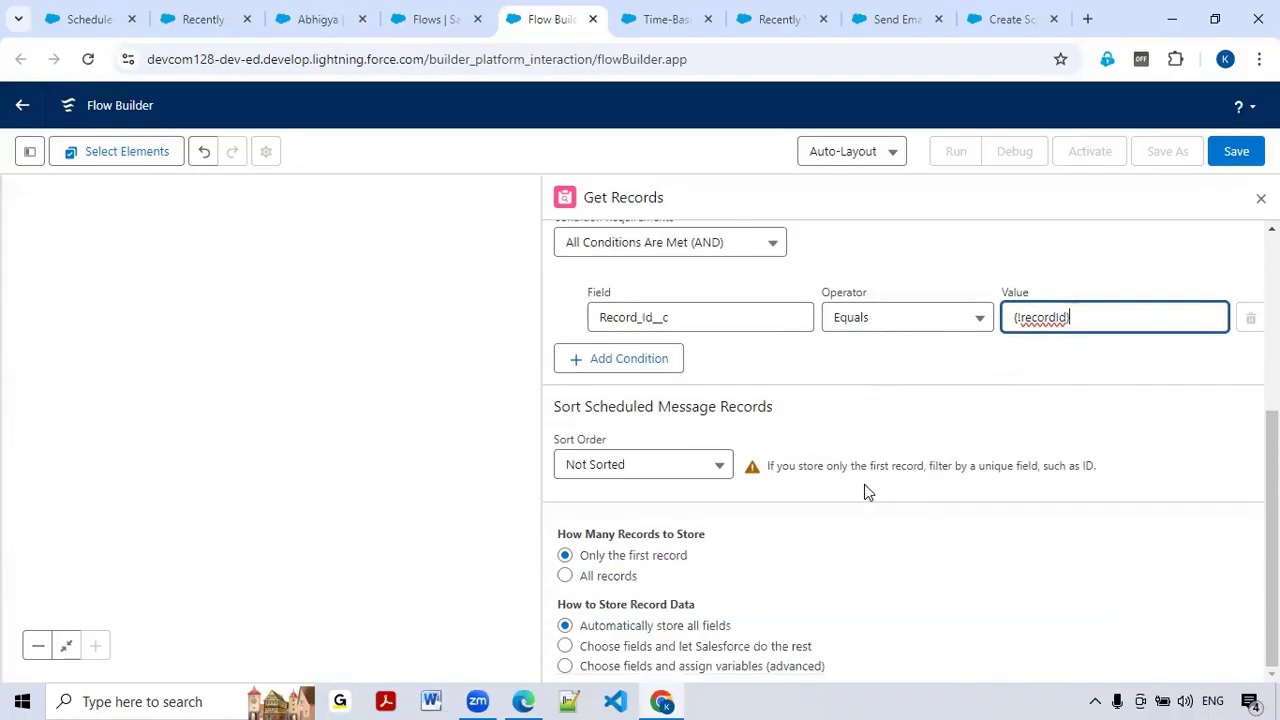
click(566, 578)
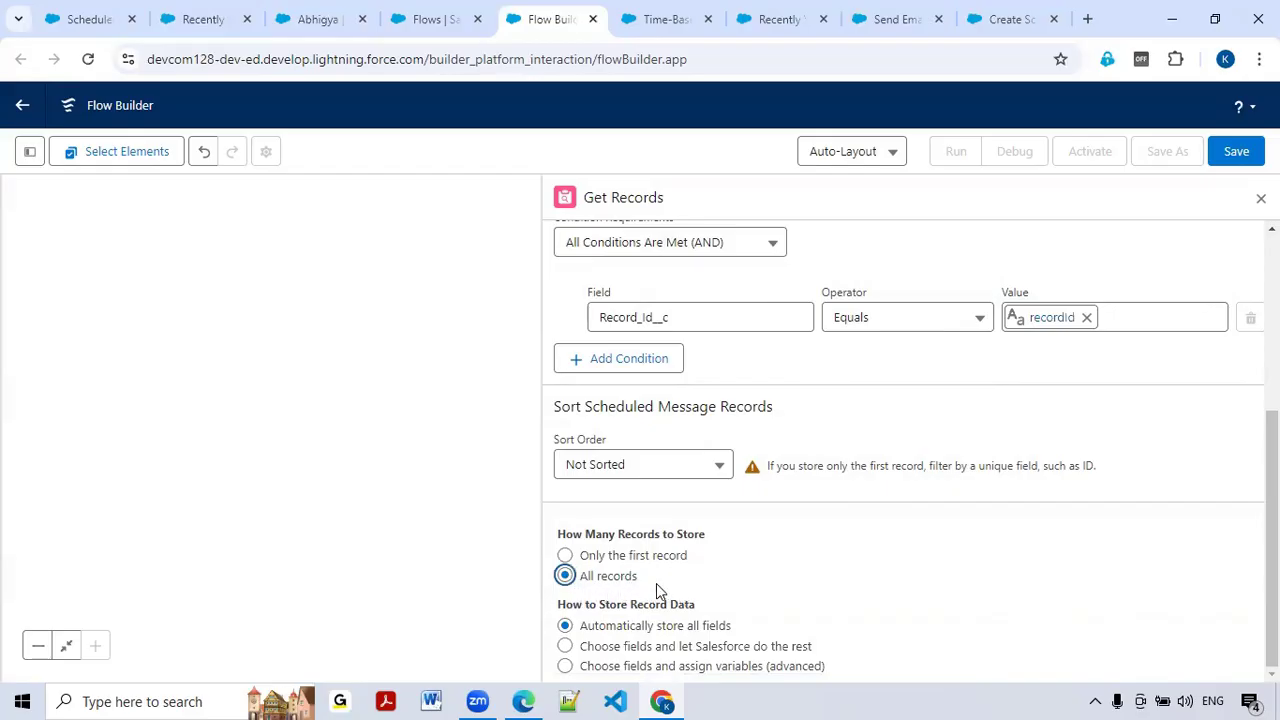
scroll(656, 583, up, 2)
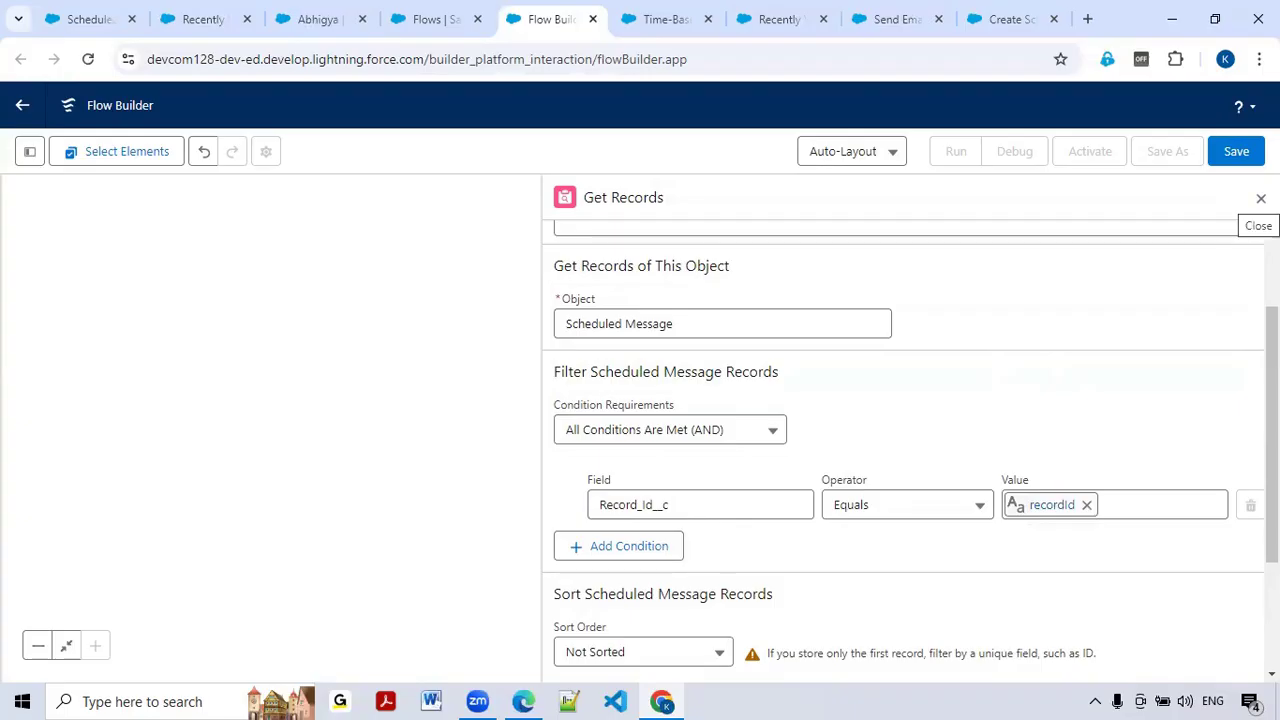
click(1261, 197)
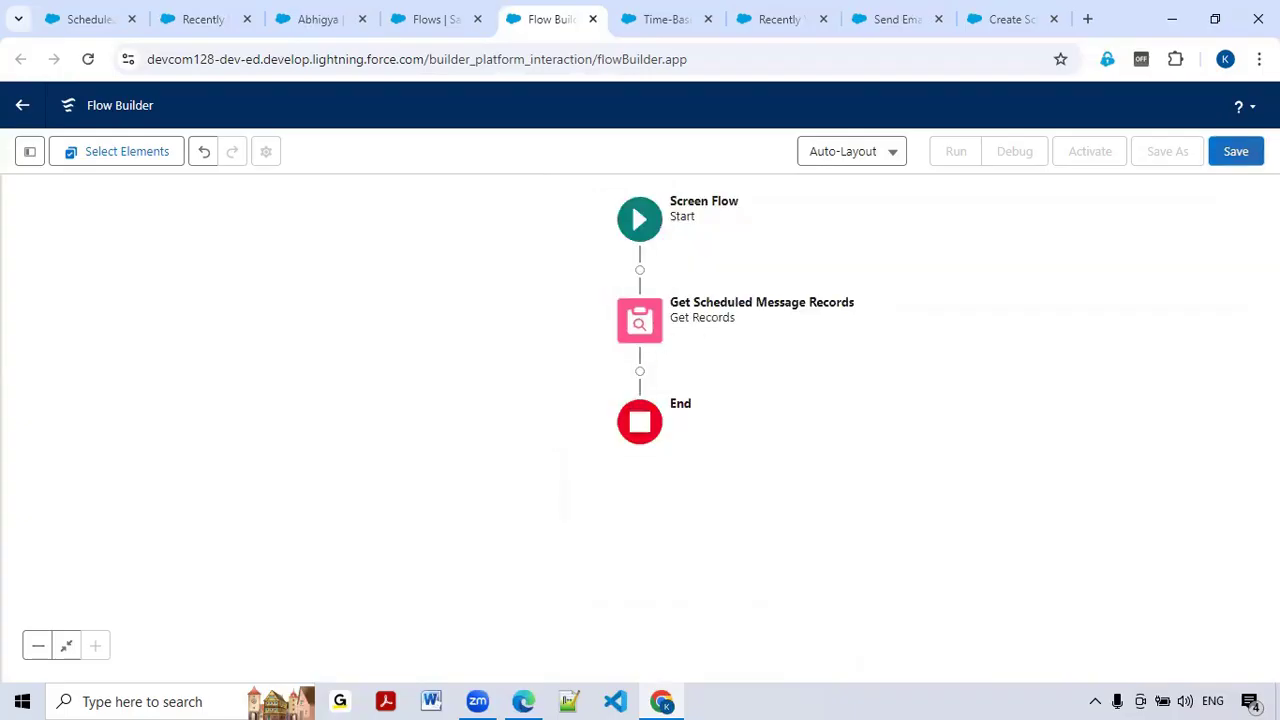
click(1236, 151)
Step: Save the flow as 'Scheduled Message Records for Related List' with the auto-filled API name
click(340, 312)
text(Scheduled Me)
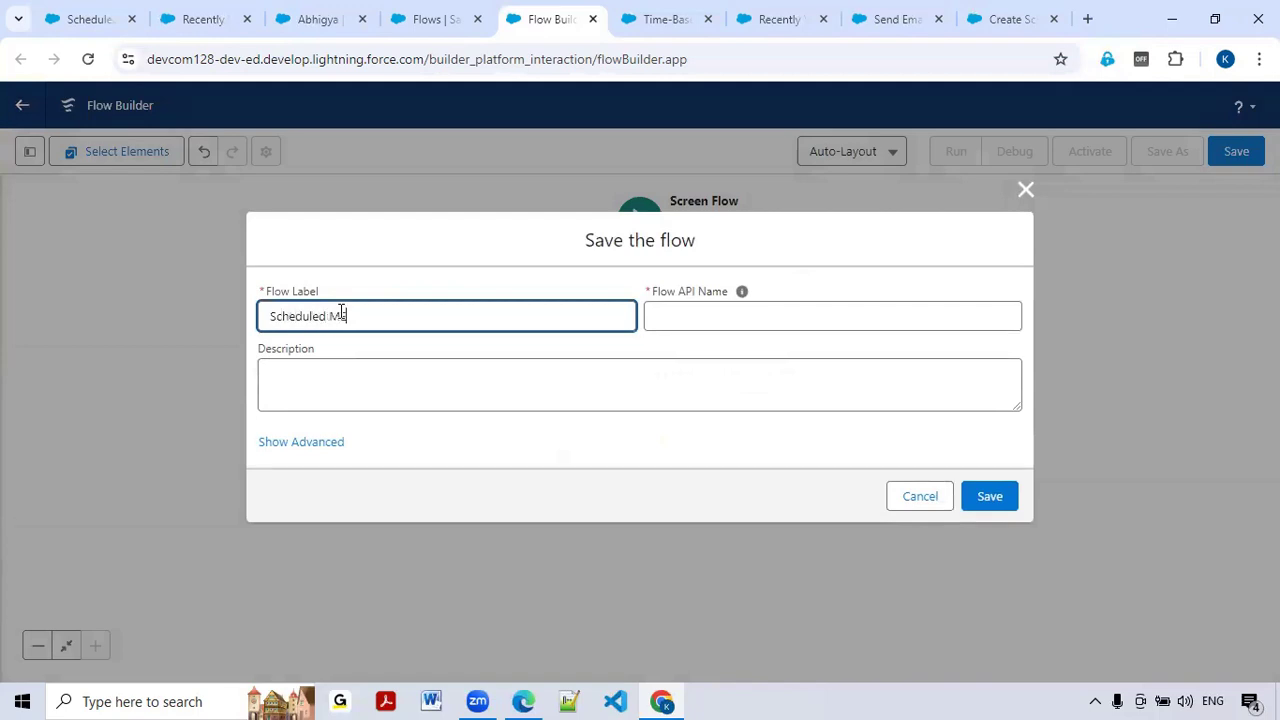
text(ssage Records for Ela)
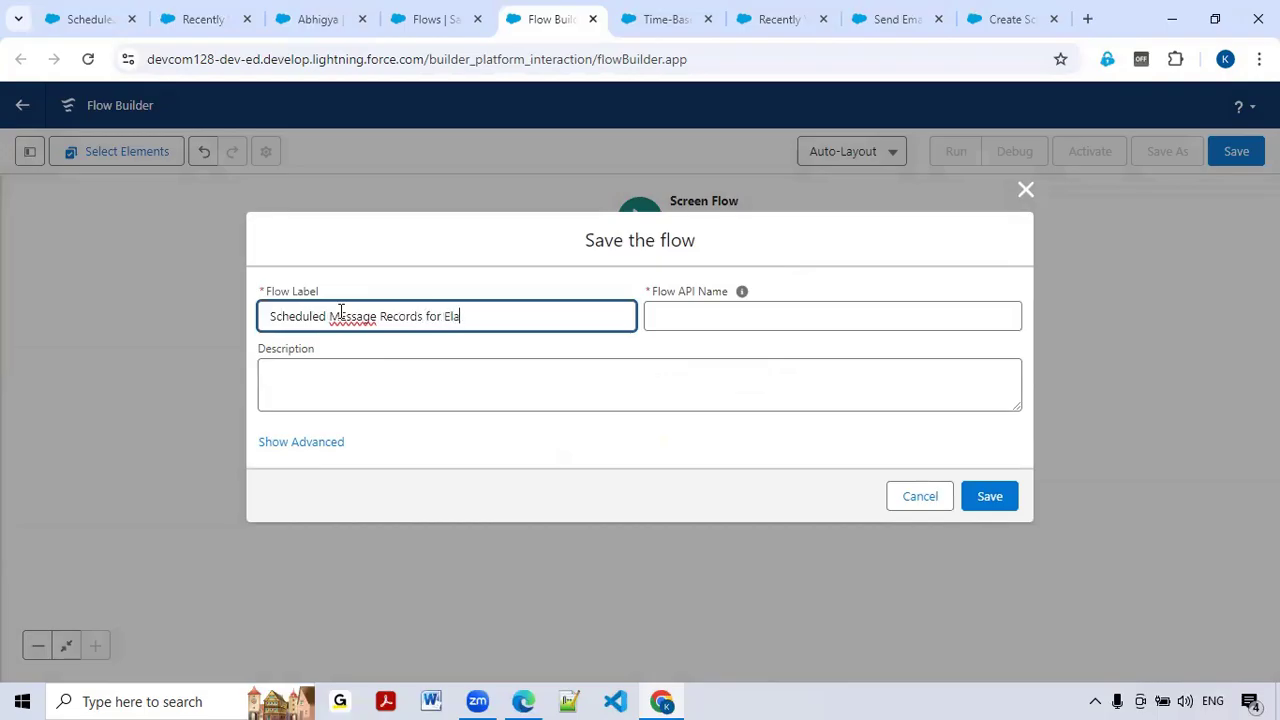
key(BackSpace)
key(BackSpace)
key(BackSpace)
text(Related List)
double_click(341, 313)
text(Message)
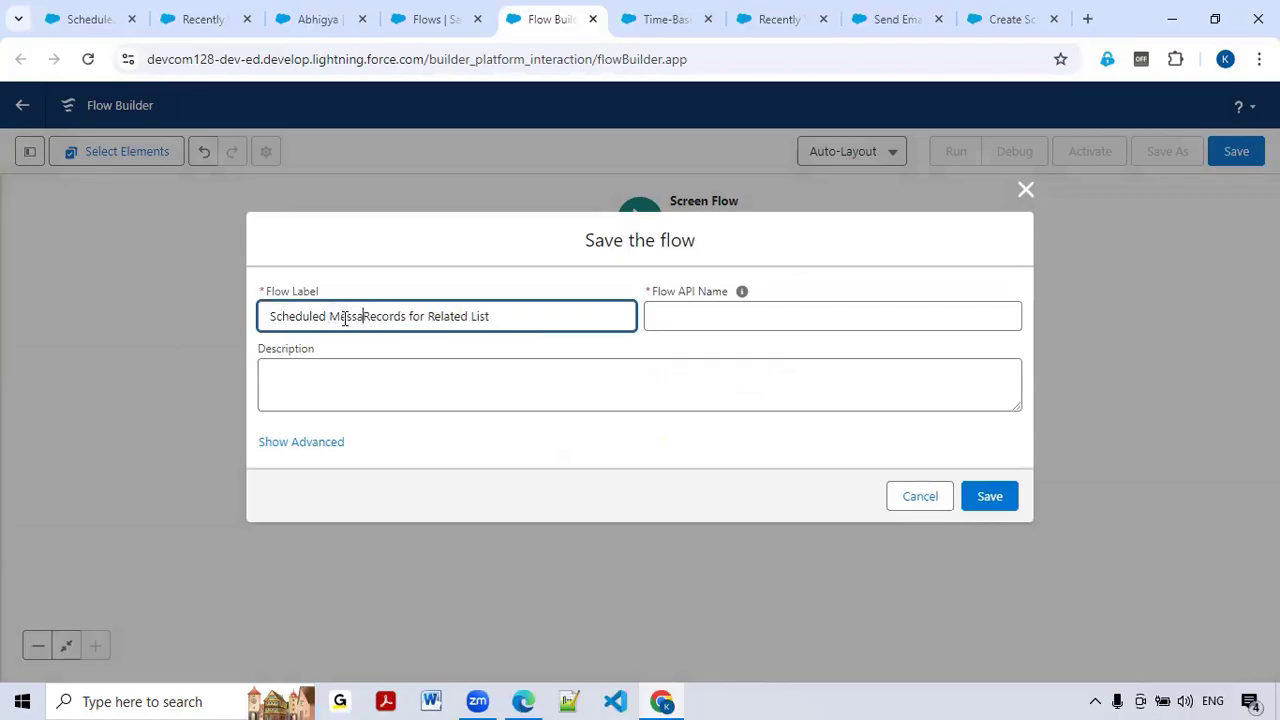
click(1014, 506)
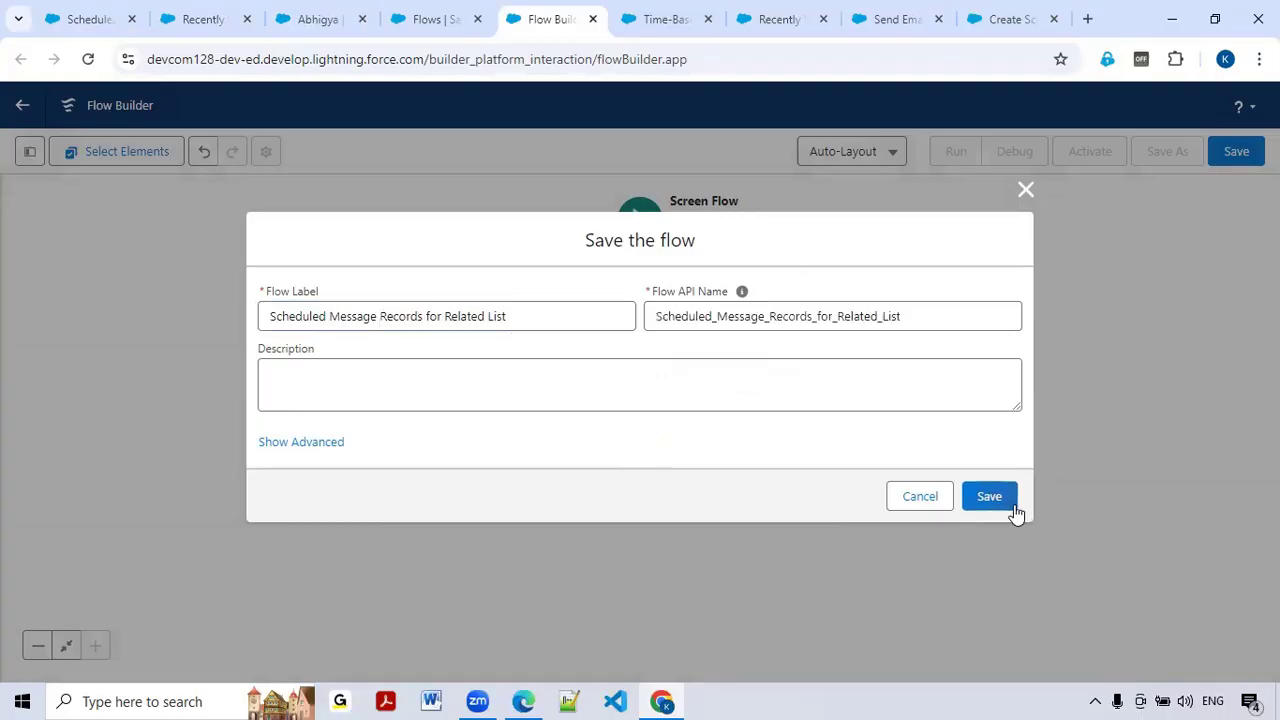
click(989, 497)
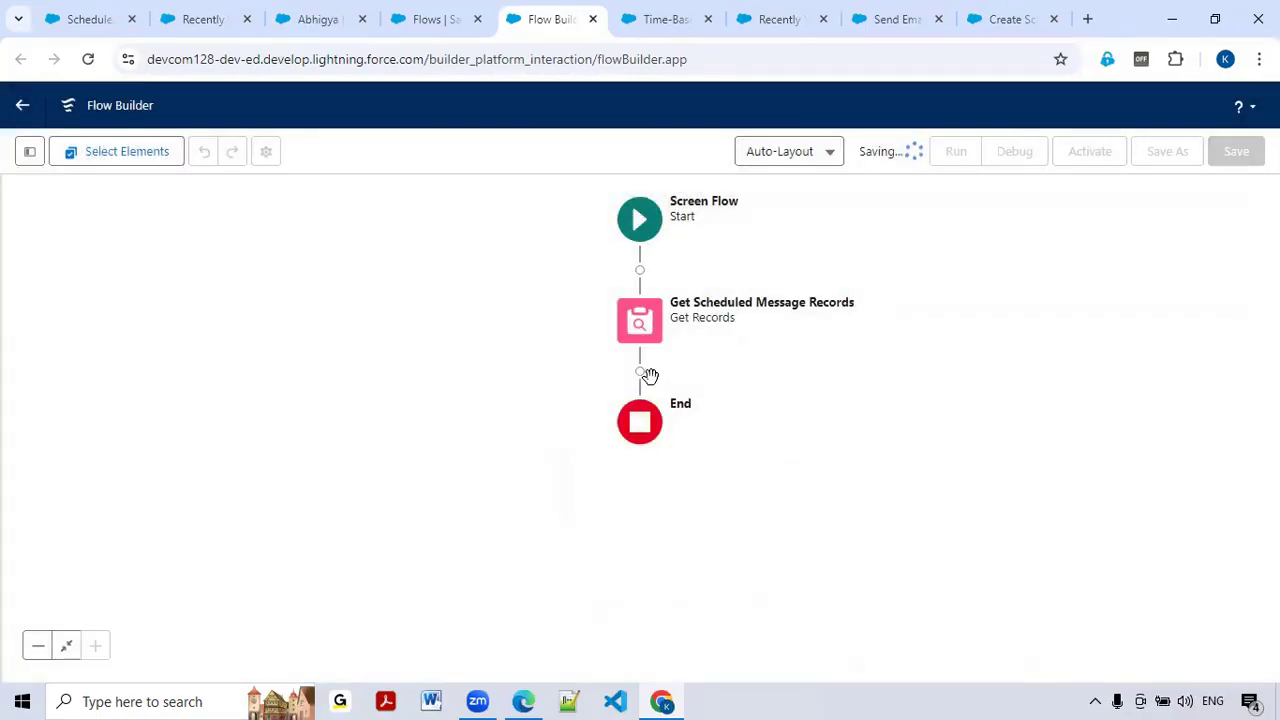
Step: Add a Screen element after the record lookup, labelled 'Scheduled Message Screen'
click(640, 373)
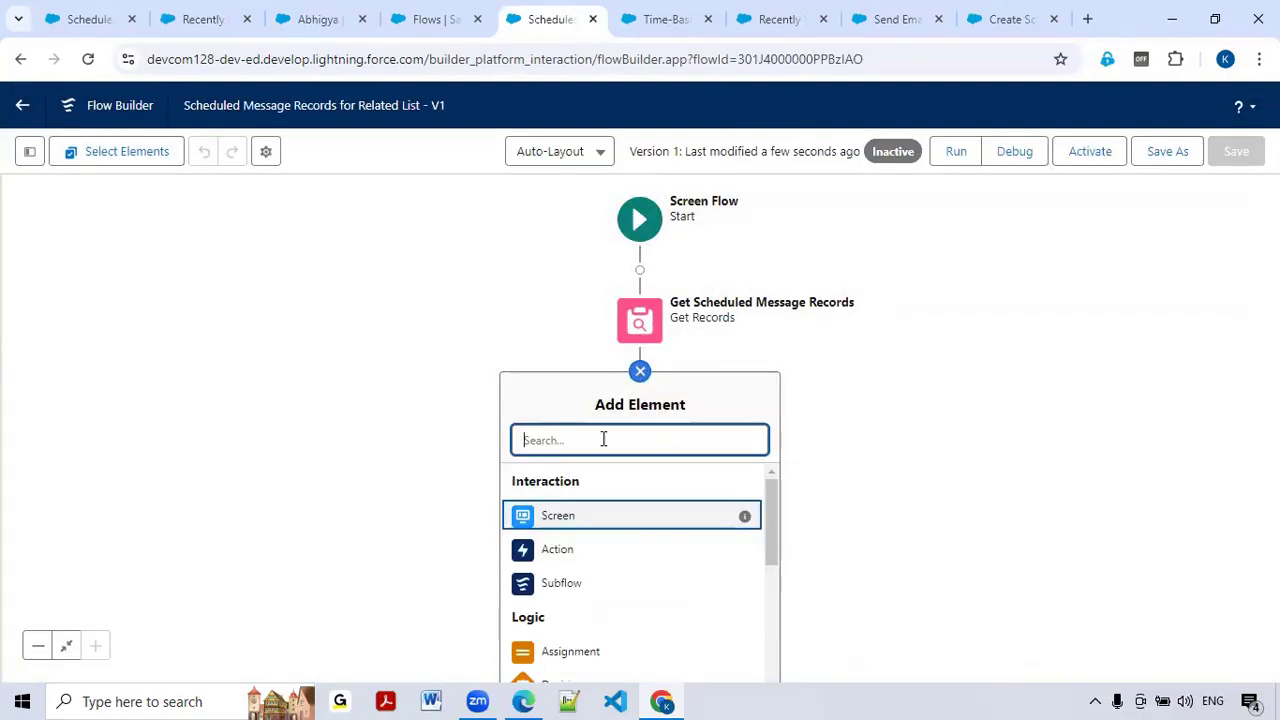
click(548, 516)
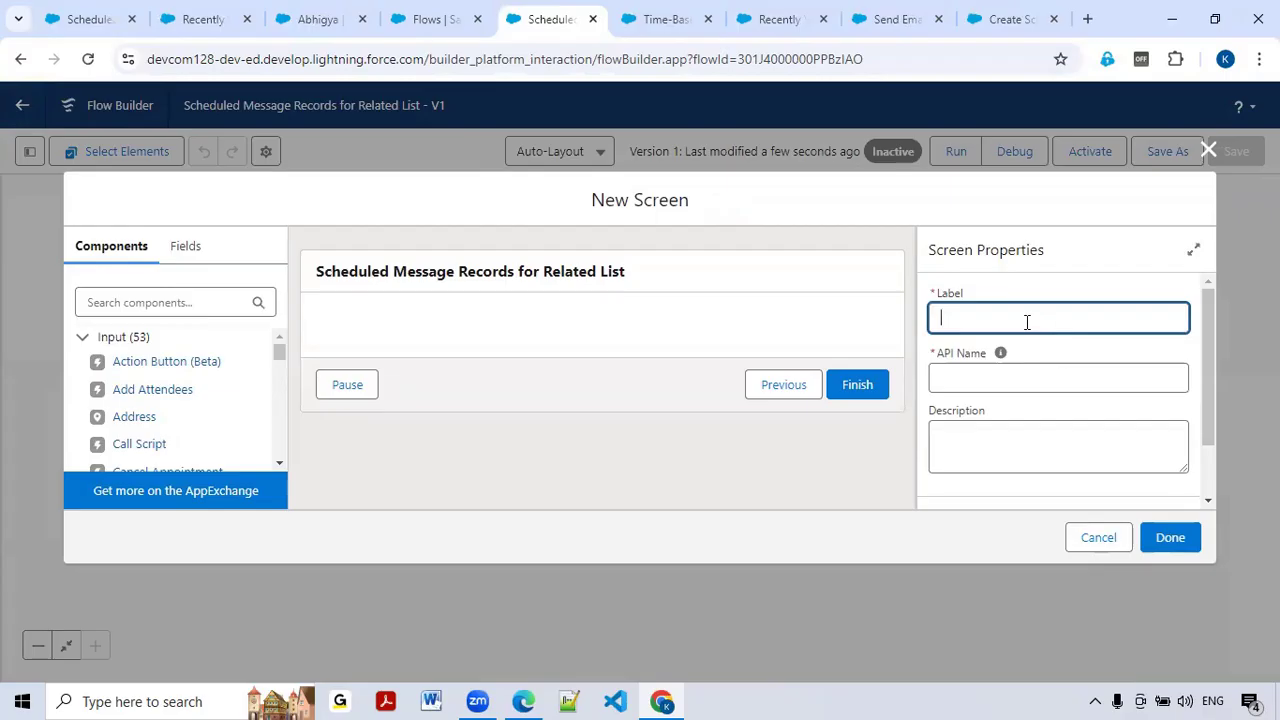
text(Scheduled ME)
key(BackSpace)
key(BackSpace)
key(BackSpace)
text(Message)
text(Screeb)
Step: Turn off Show Header in the screen's header settings
scroll(970, 386, down, 1)
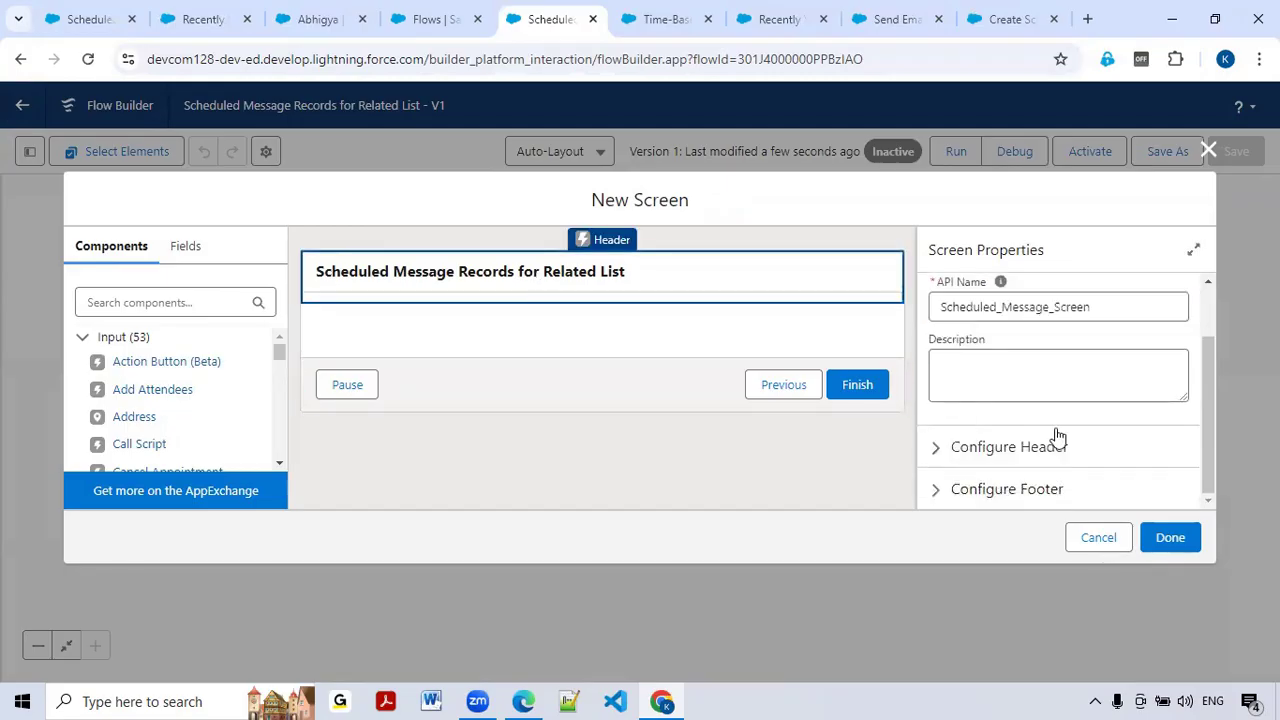
scroll(994, 437, up, 1)
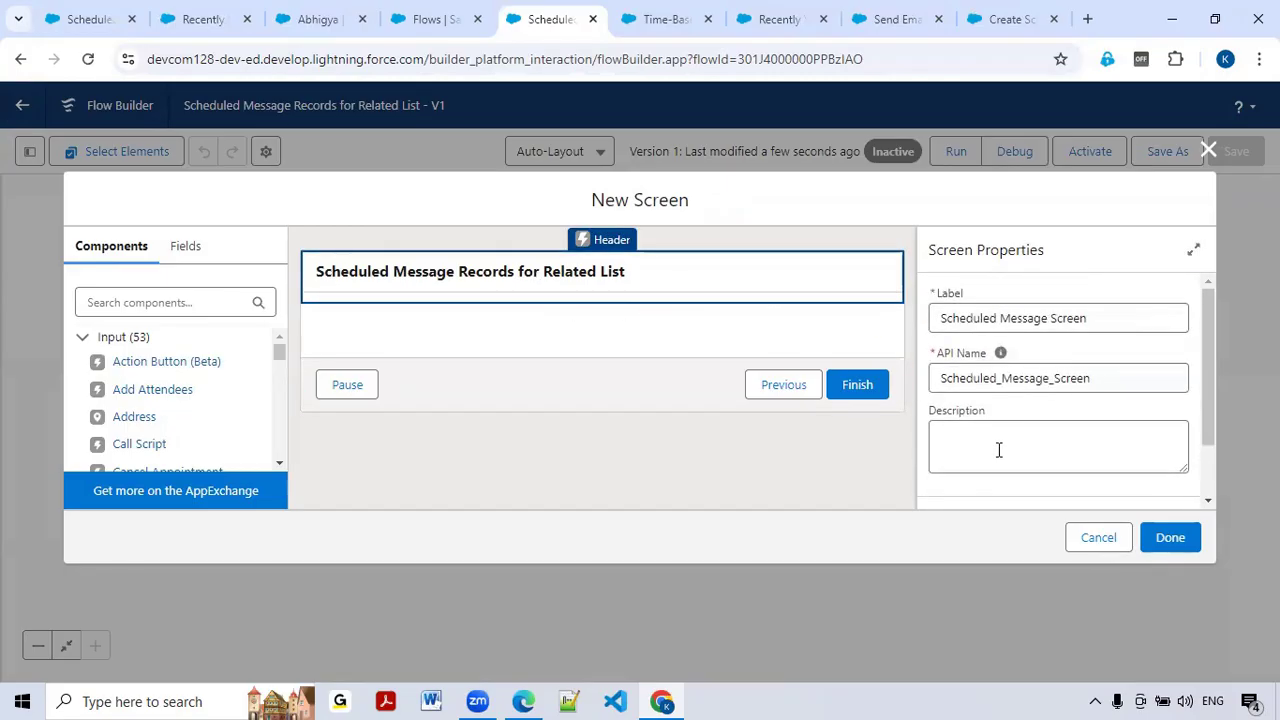
scroll(1000, 452, down, 1)
click(937, 451)
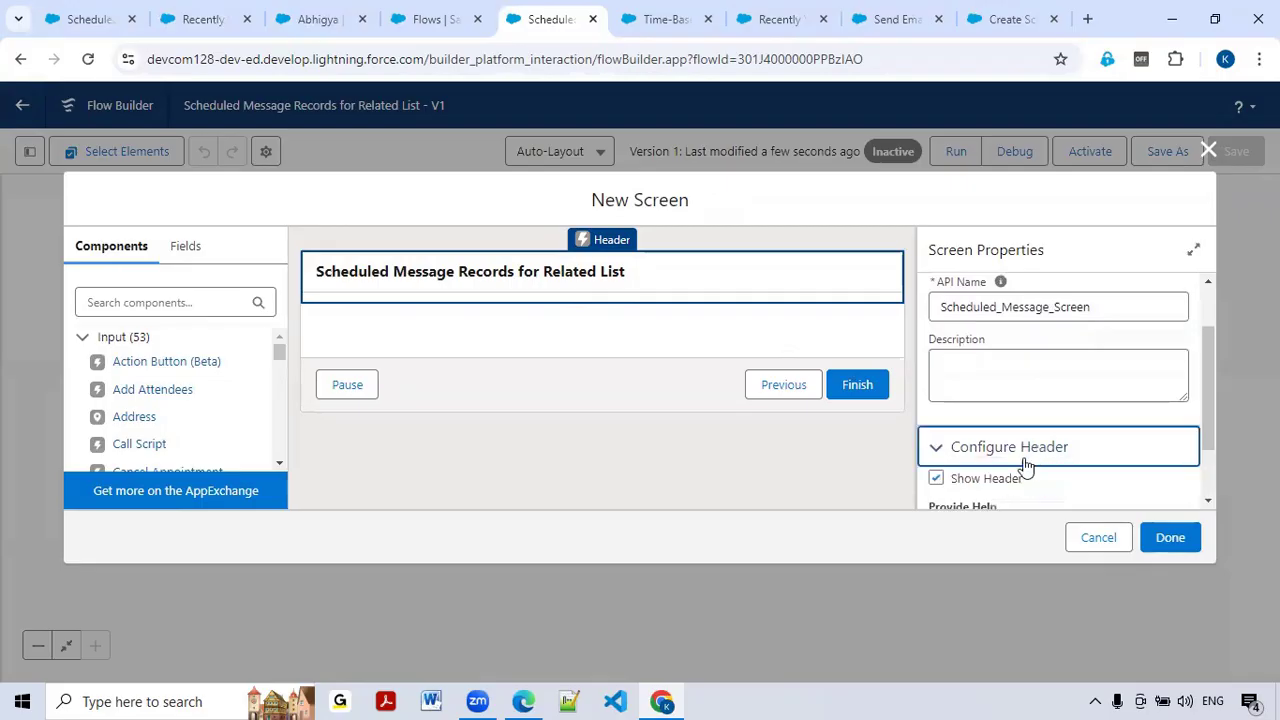
click(935, 478)
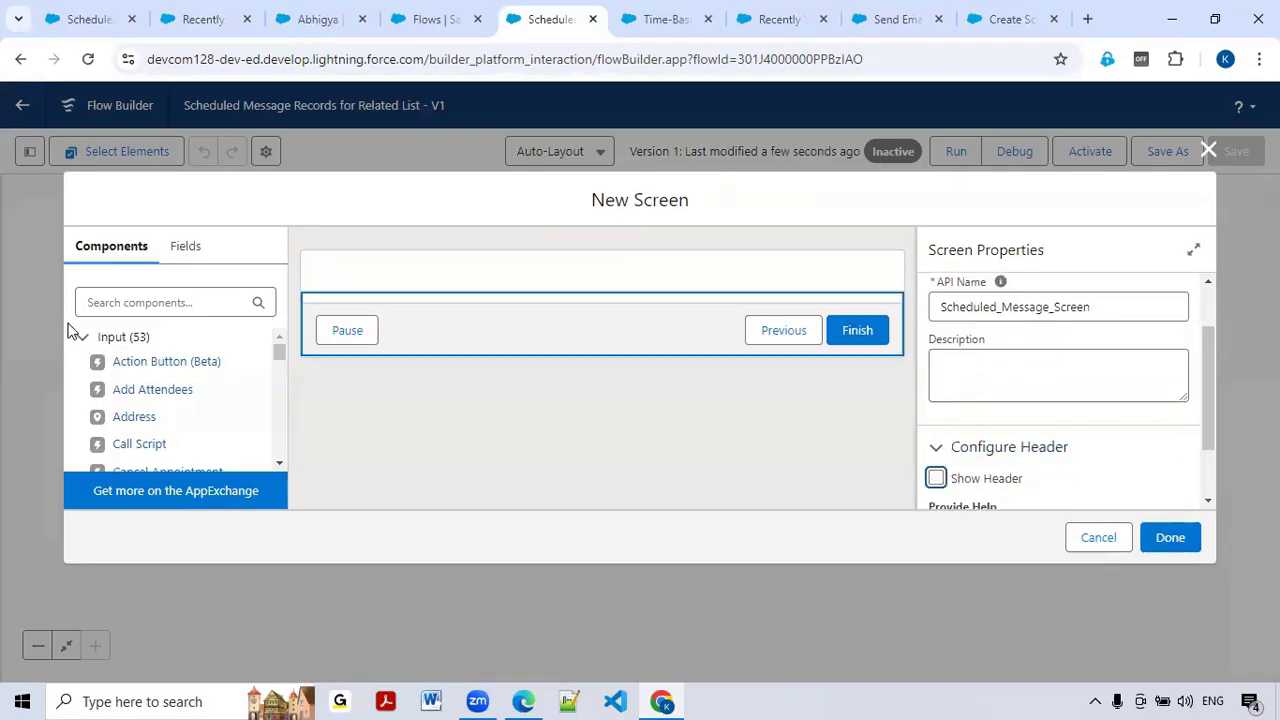
click(181, 303)
Step: Place a Data Table named scheduledMessageDatatable, labelled 'Scheduled Messages' and shown as its title
text(Data)
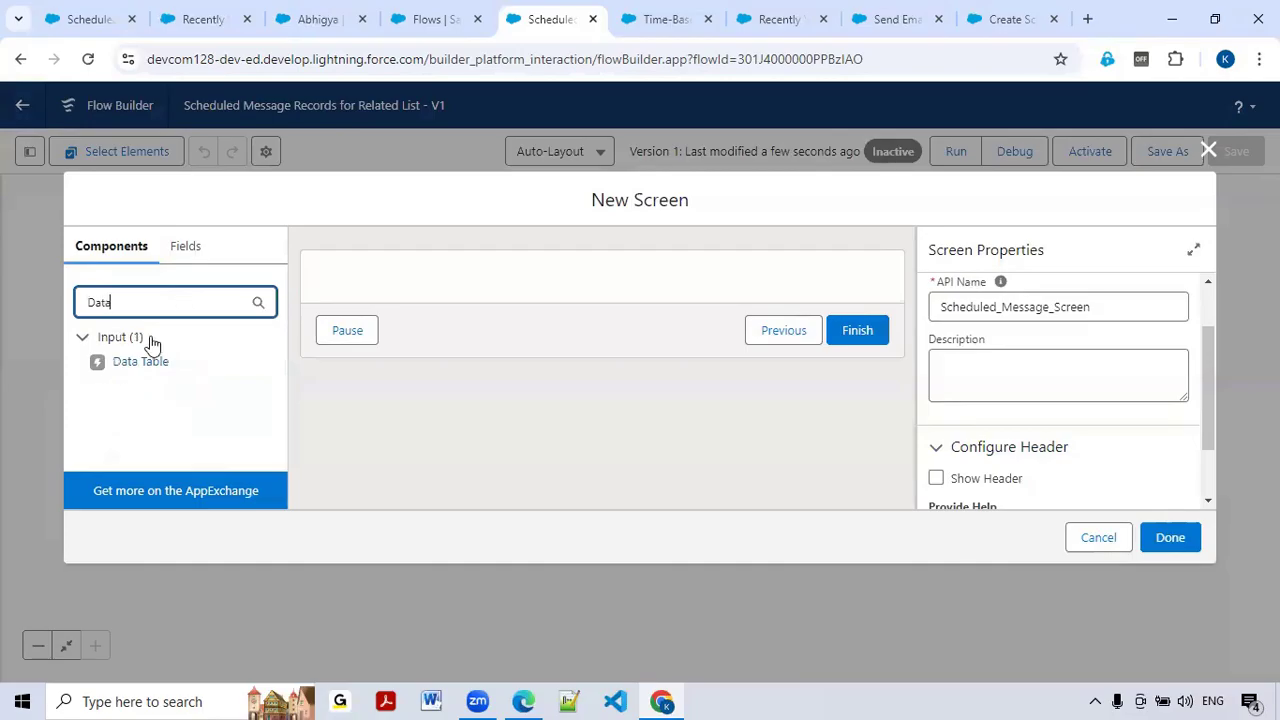
drag(141, 362, 471, 293)
click(1046, 310)
text(schedule)
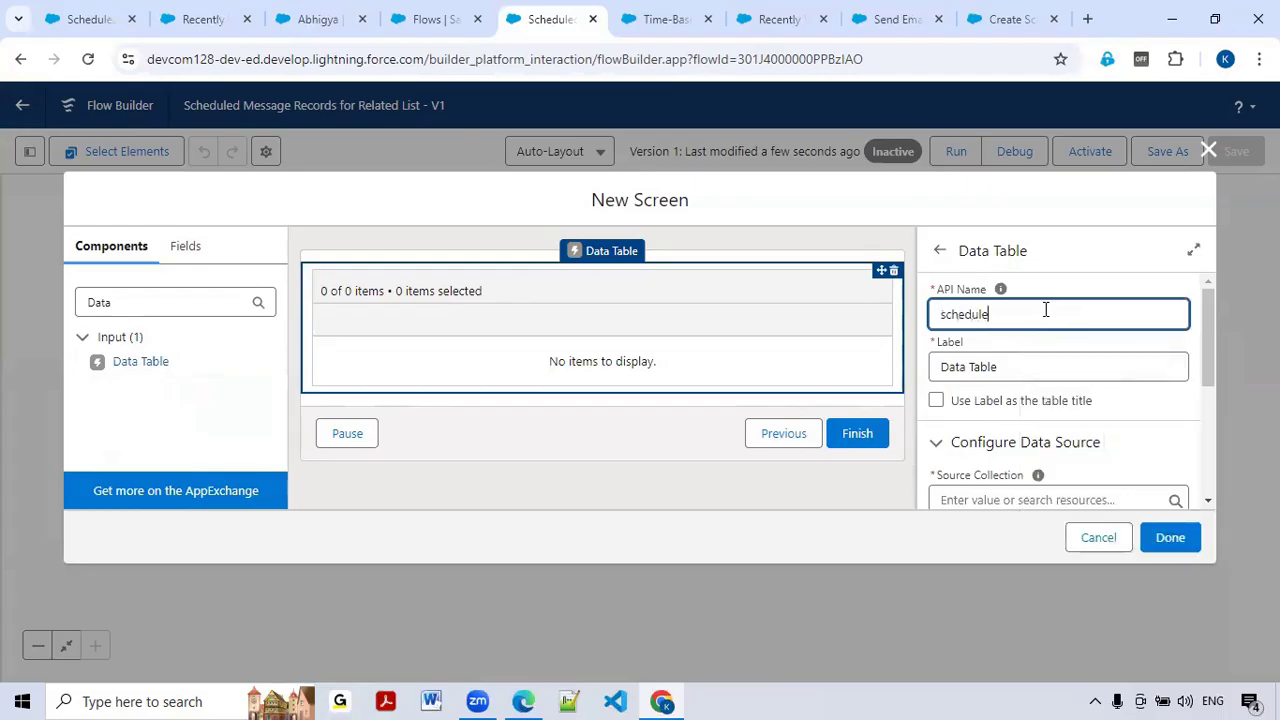
text(dMessageDatatable)
click(1031, 371)
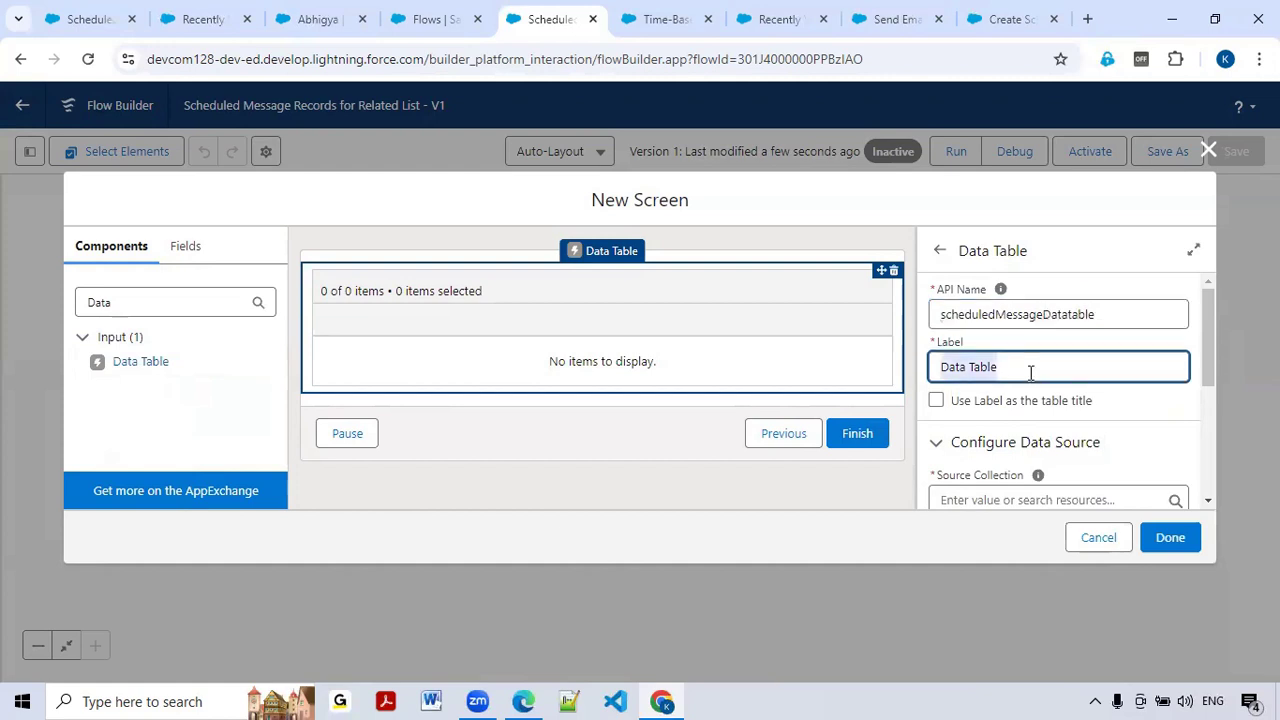
key(BackSpace)
text(Sche)
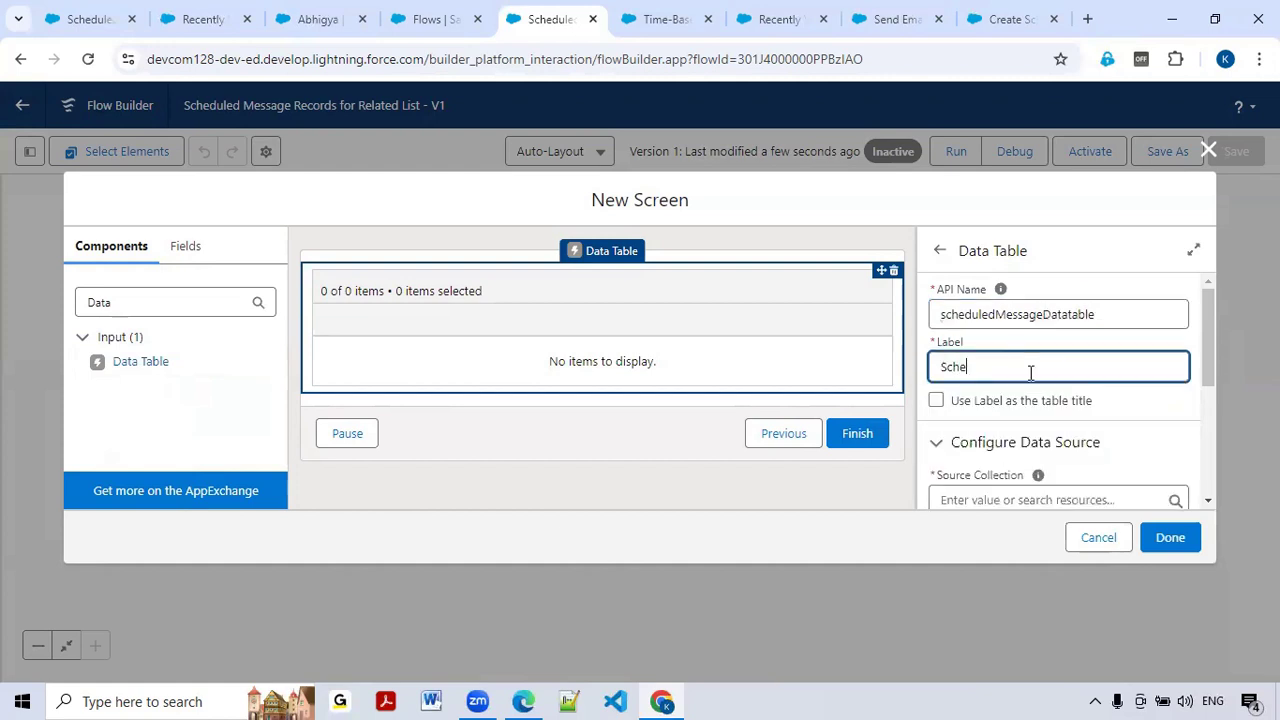
text(duled Messages)
click(935, 400)
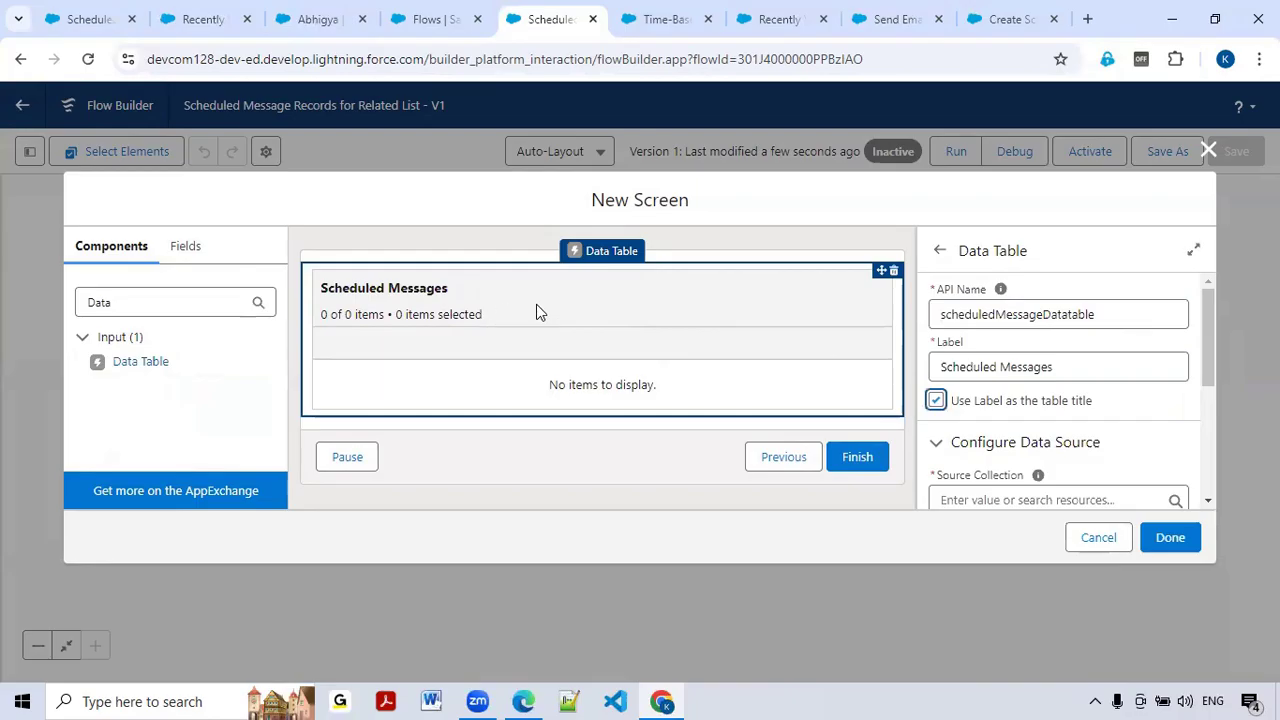
scroll(957, 378, down, 1)
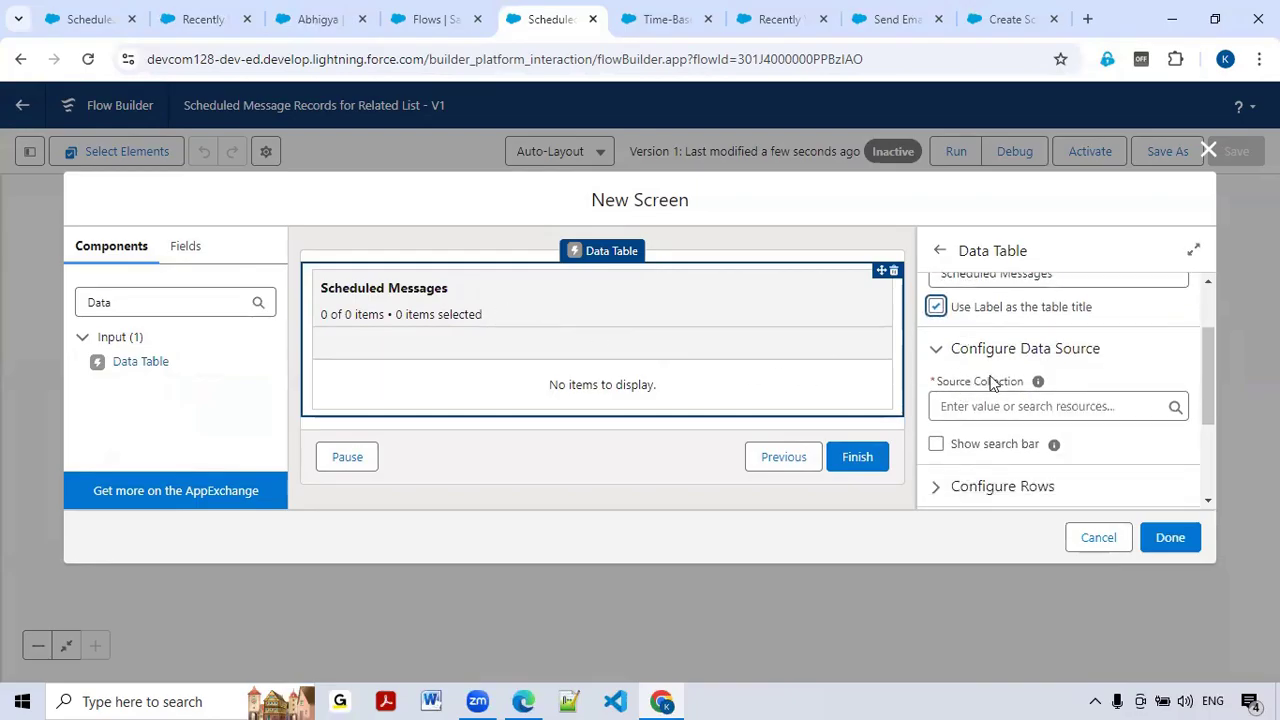
Step: Source the table from Get_Scheduled_Message_Records, make rows view-only, and show a search bar
click(976, 408)
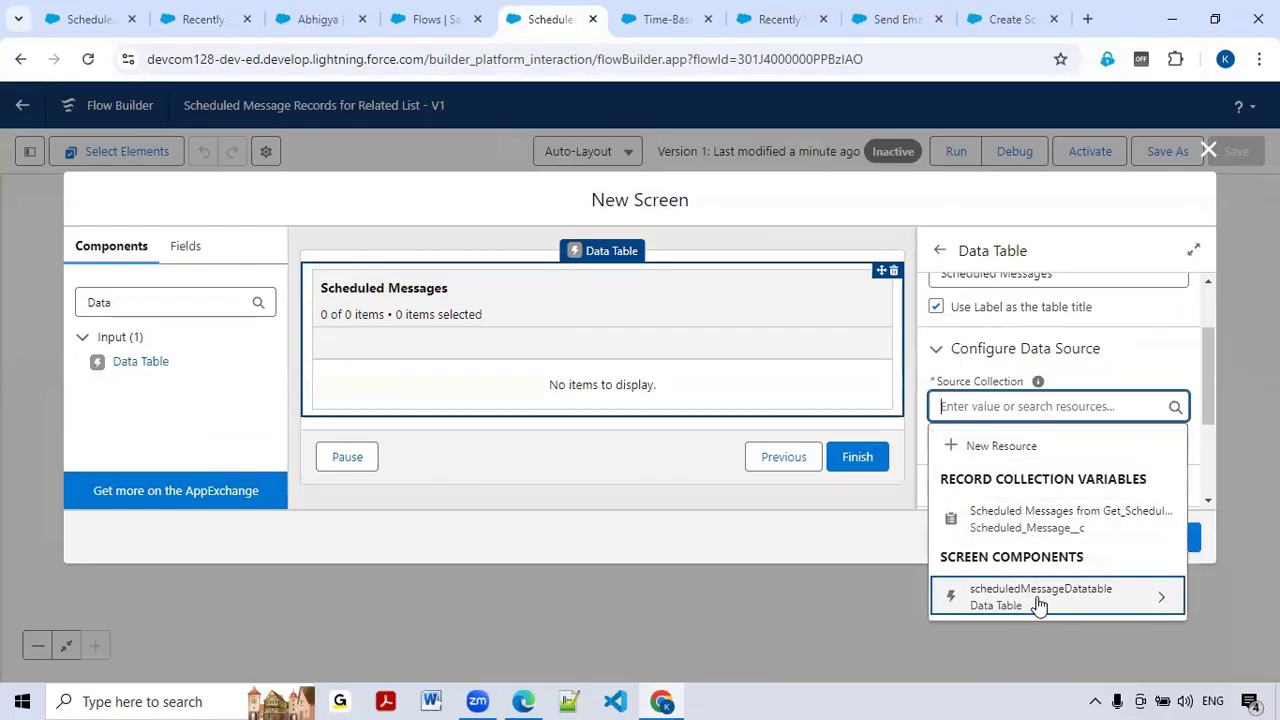
click(1048, 522)
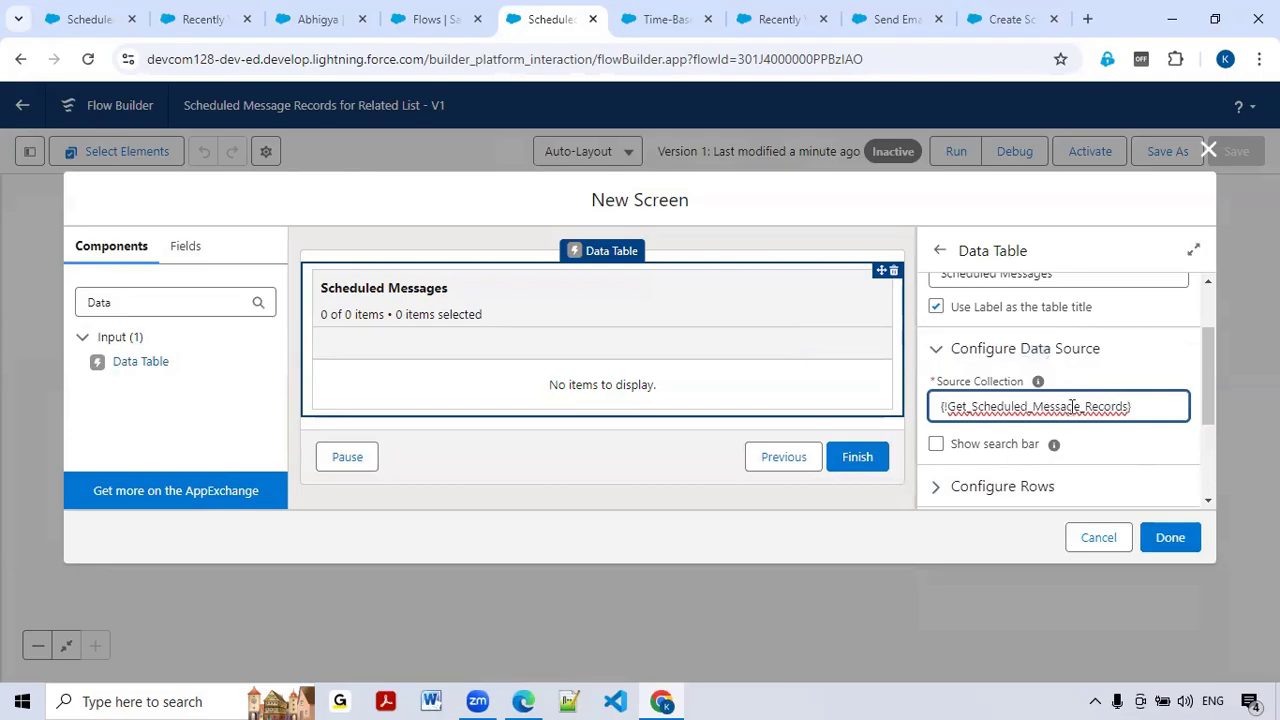
scroll(1065, 406, down, 1)
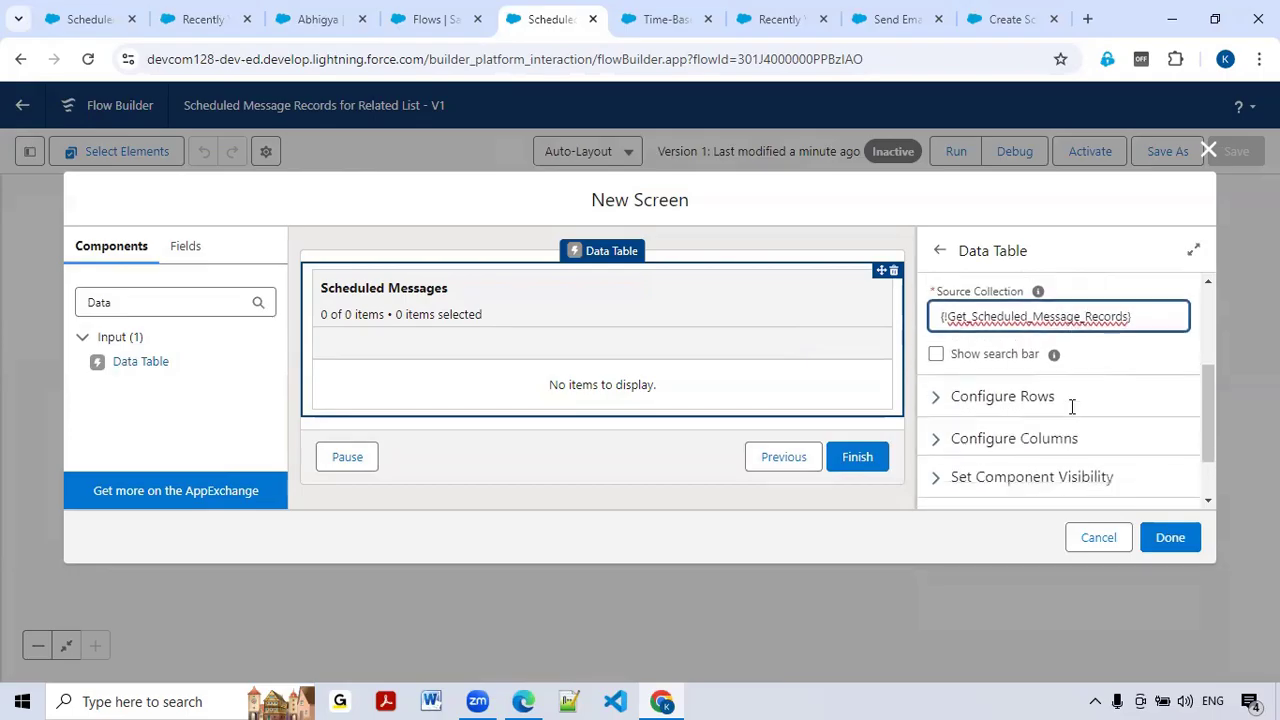
click(932, 394)
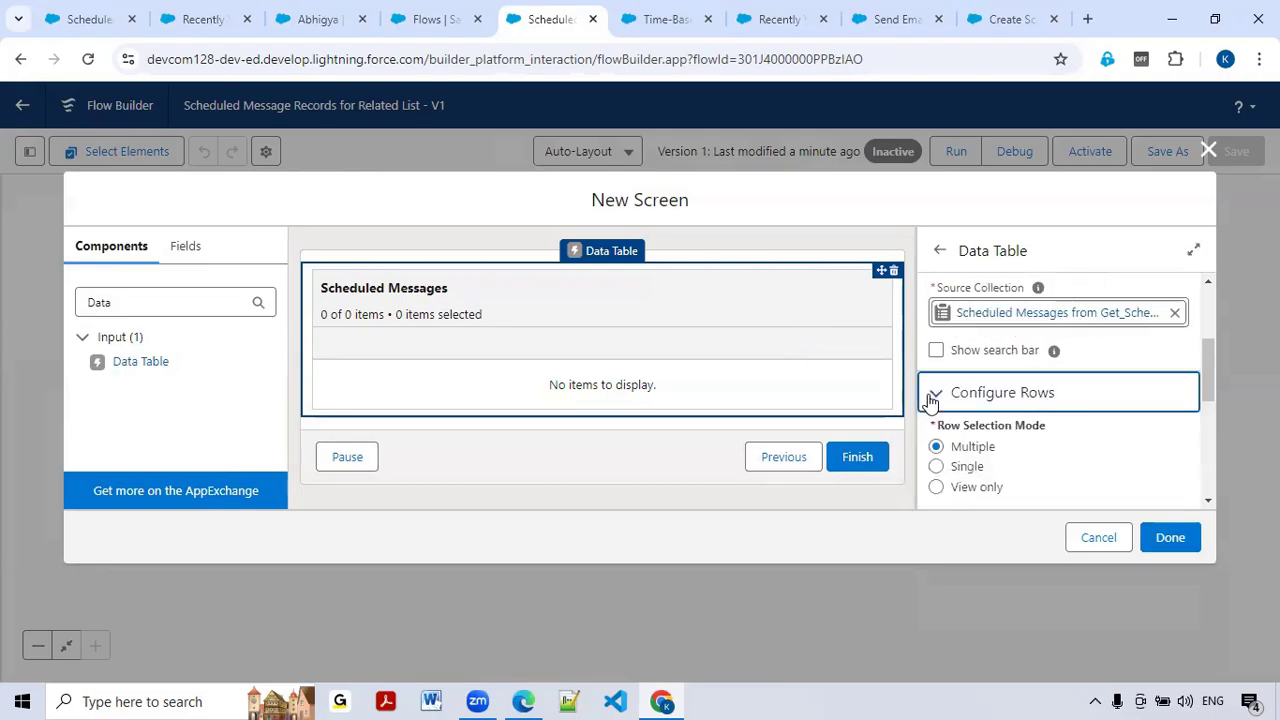
click(937, 488)
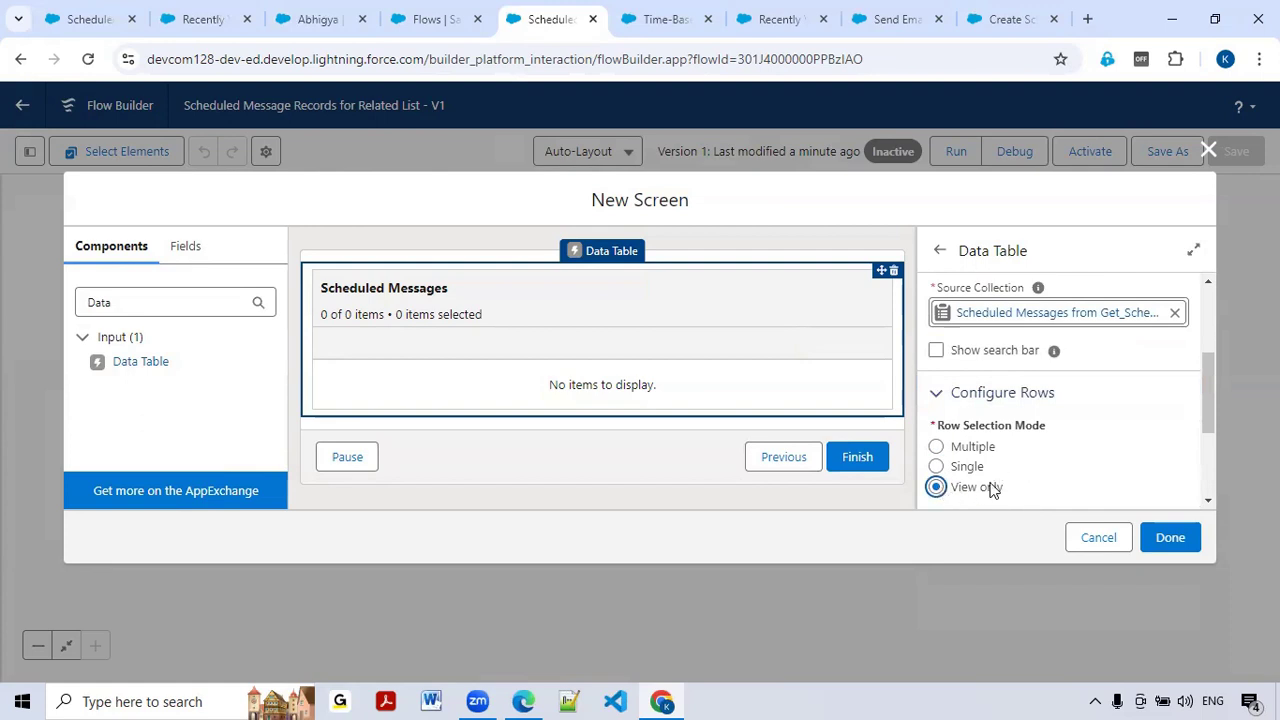
click(937, 351)
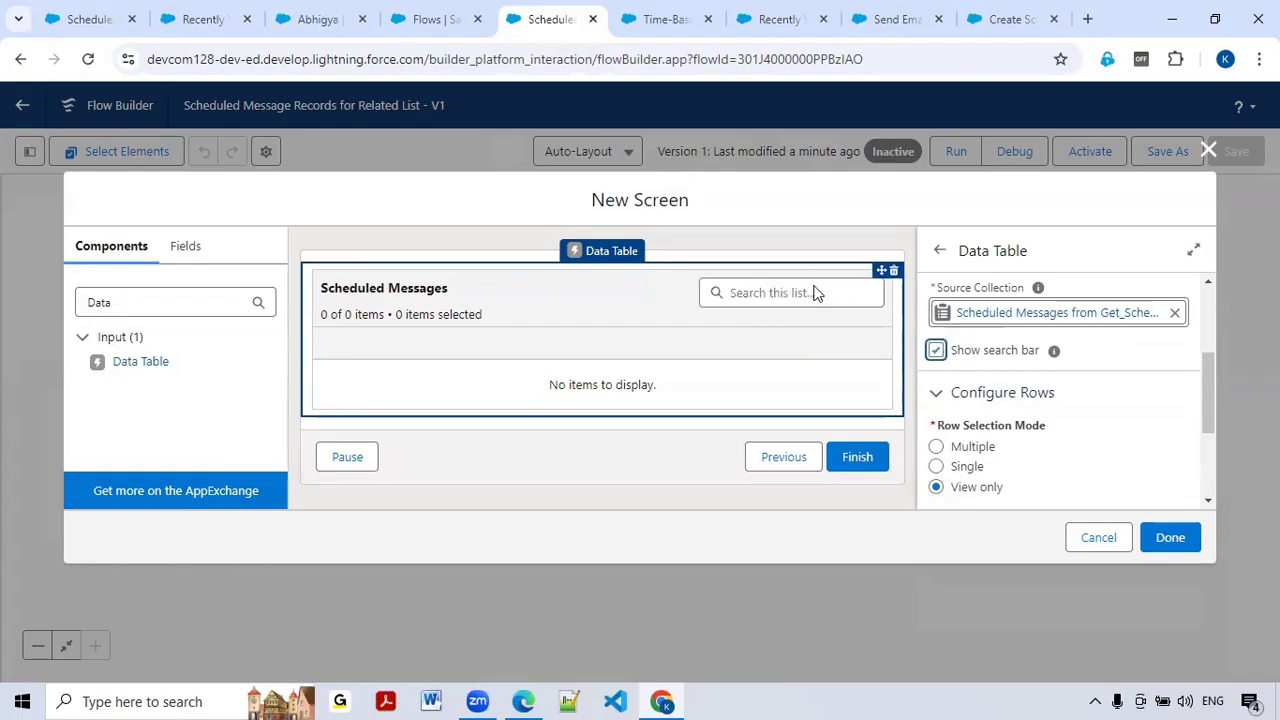
scroll(1040, 402, down, 2)
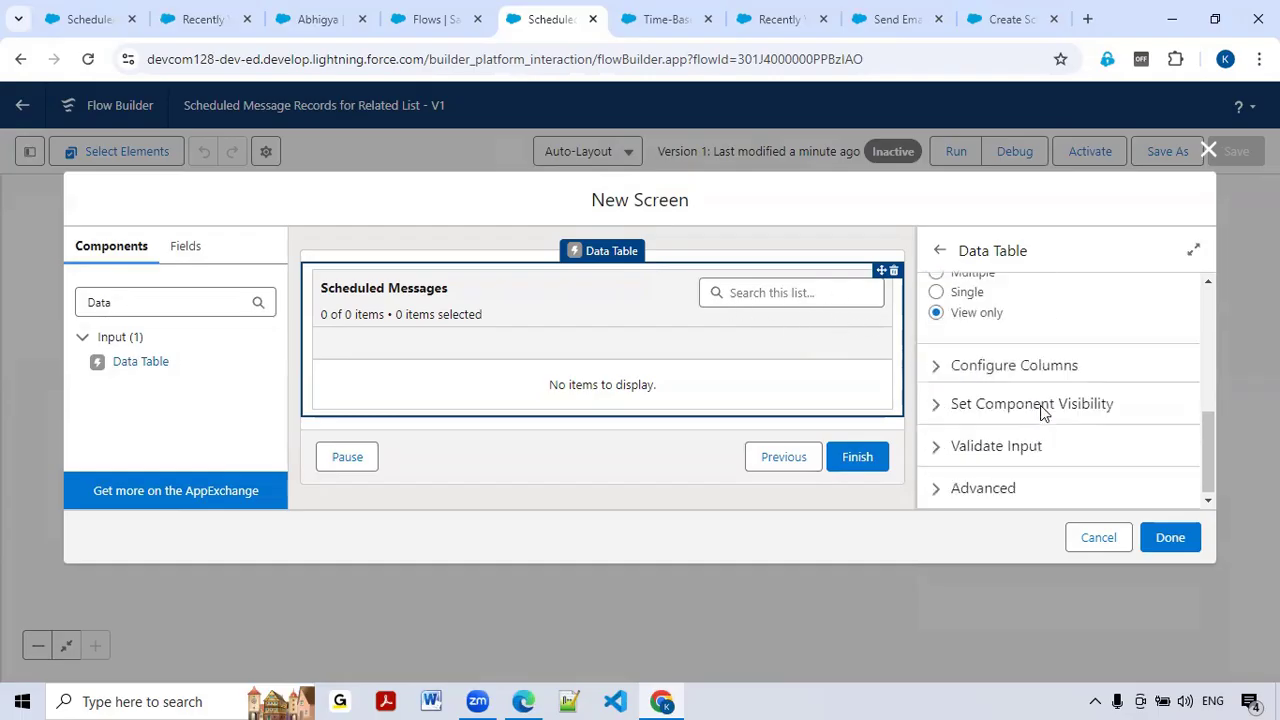
click(935, 370)
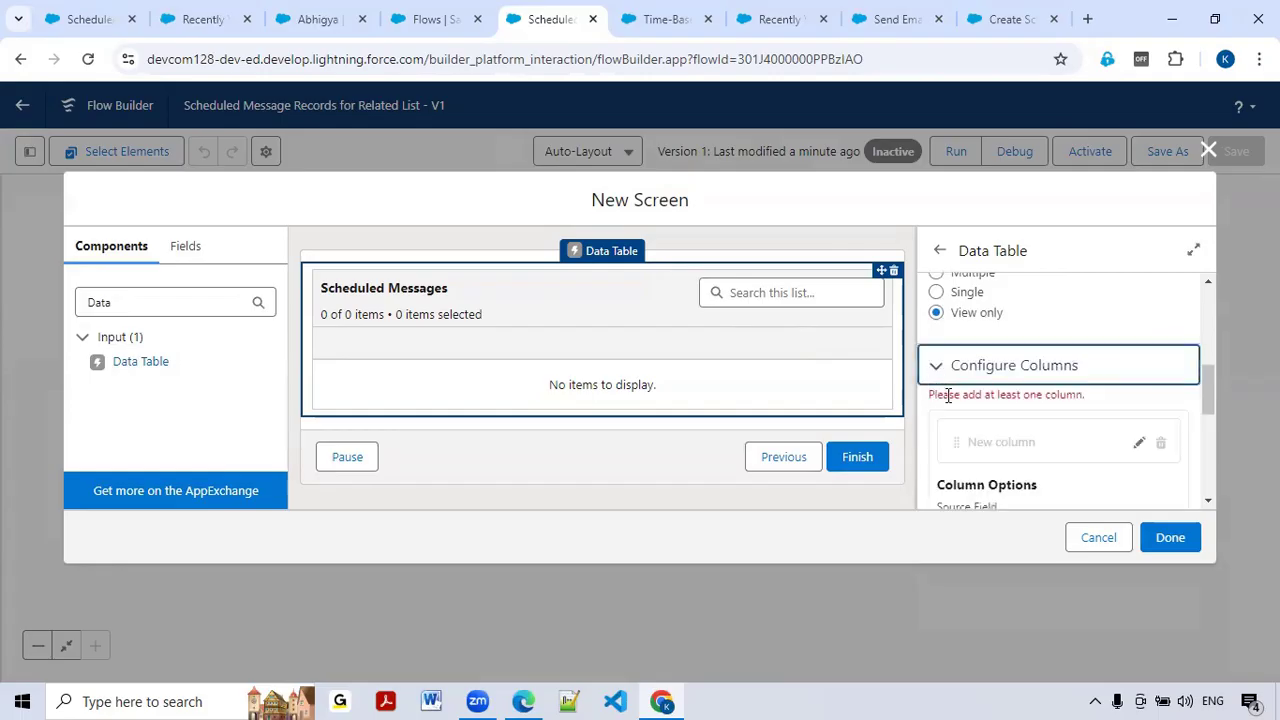
Step: Configure the first column to show the Name field under the custom label 'Number'
scroll(958, 405, down, 1)
click(1138, 350)
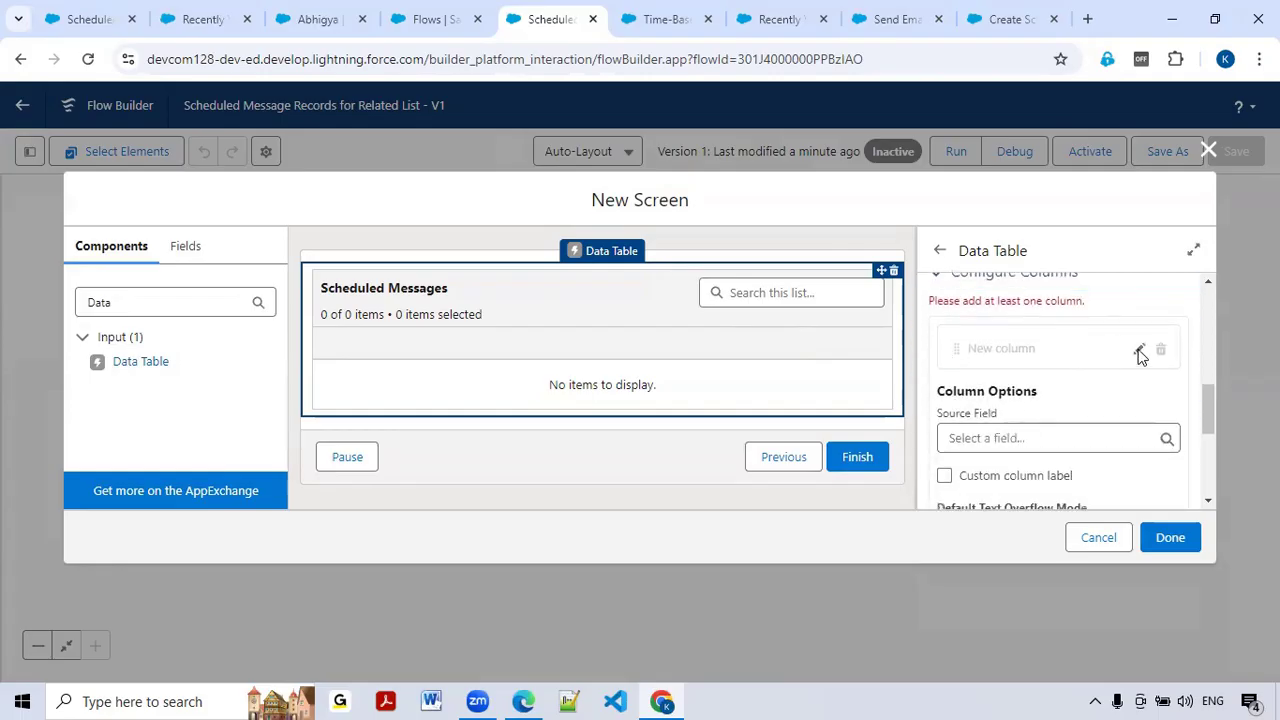
click(1025, 440)
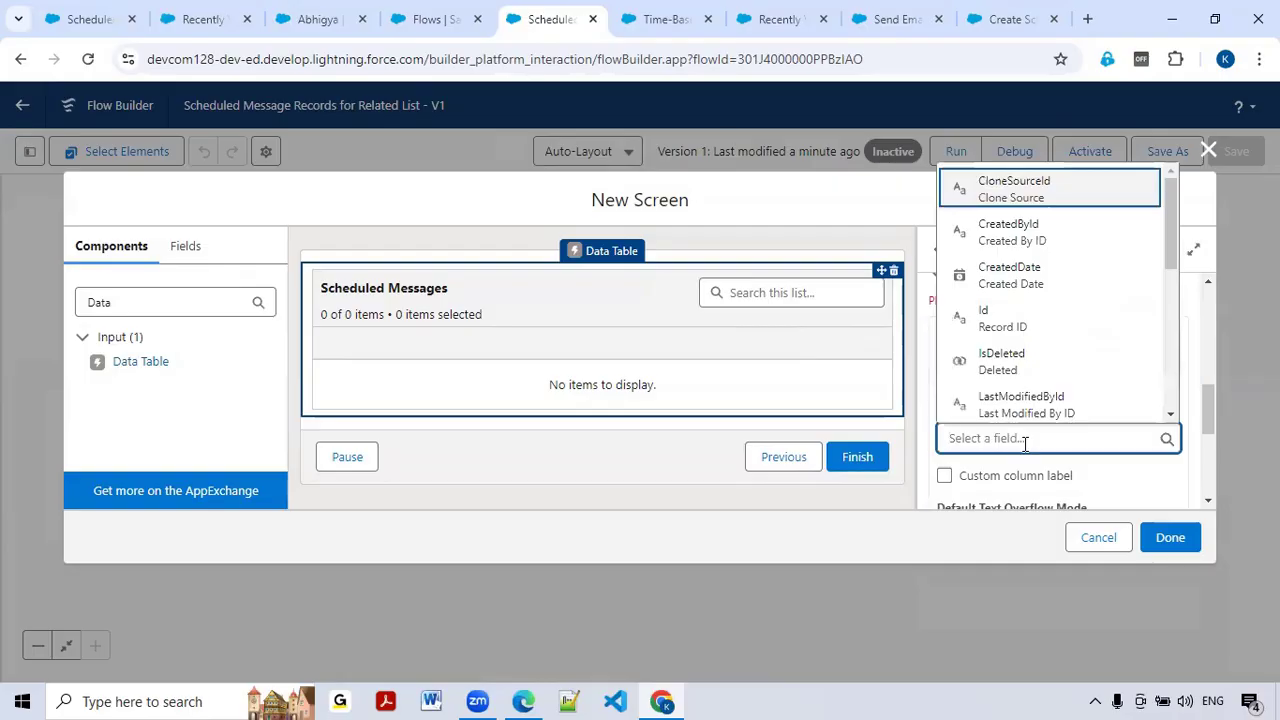
text(Number)
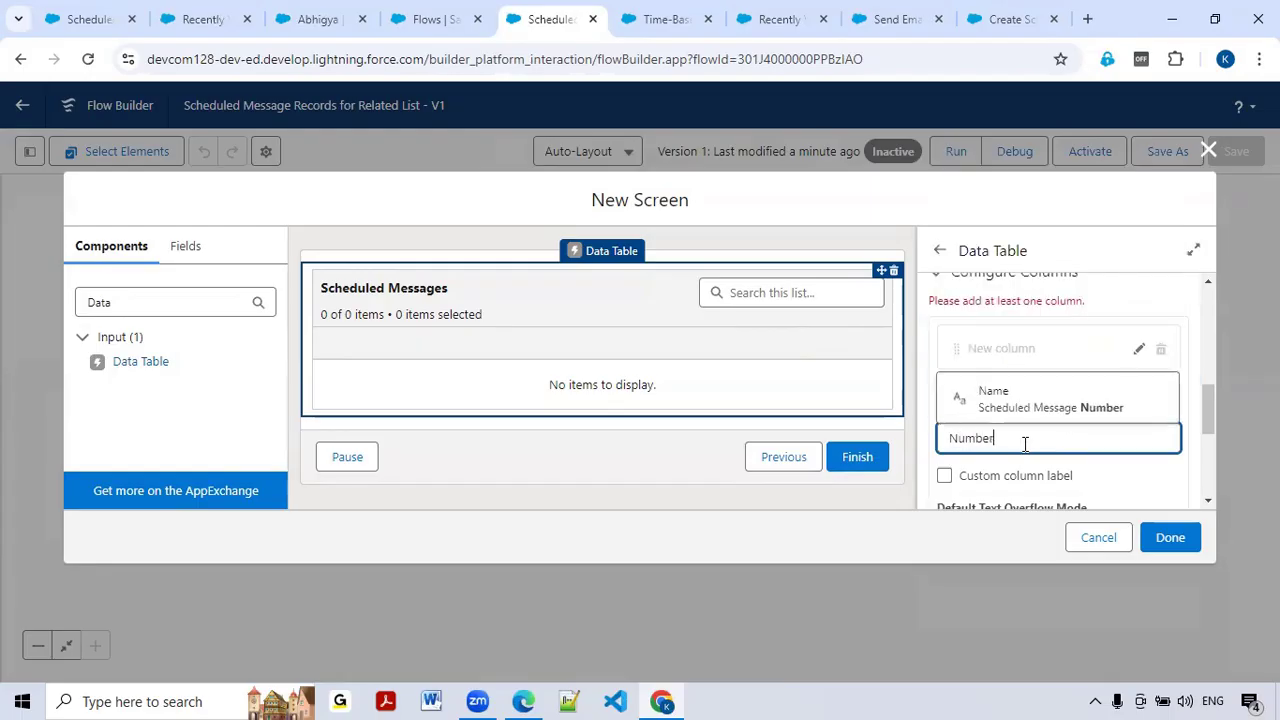
click(1040, 418)
scroll(1040, 420, down, 2)
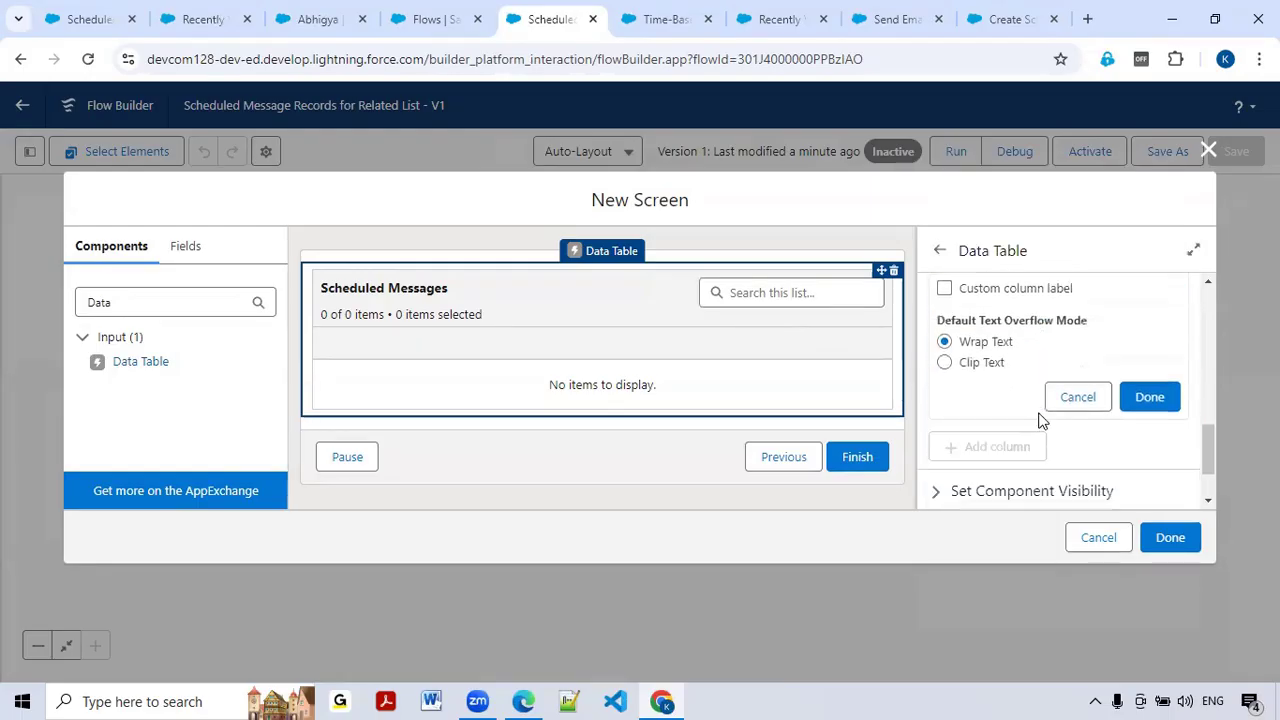
scroll(1040, 420, up, 1)
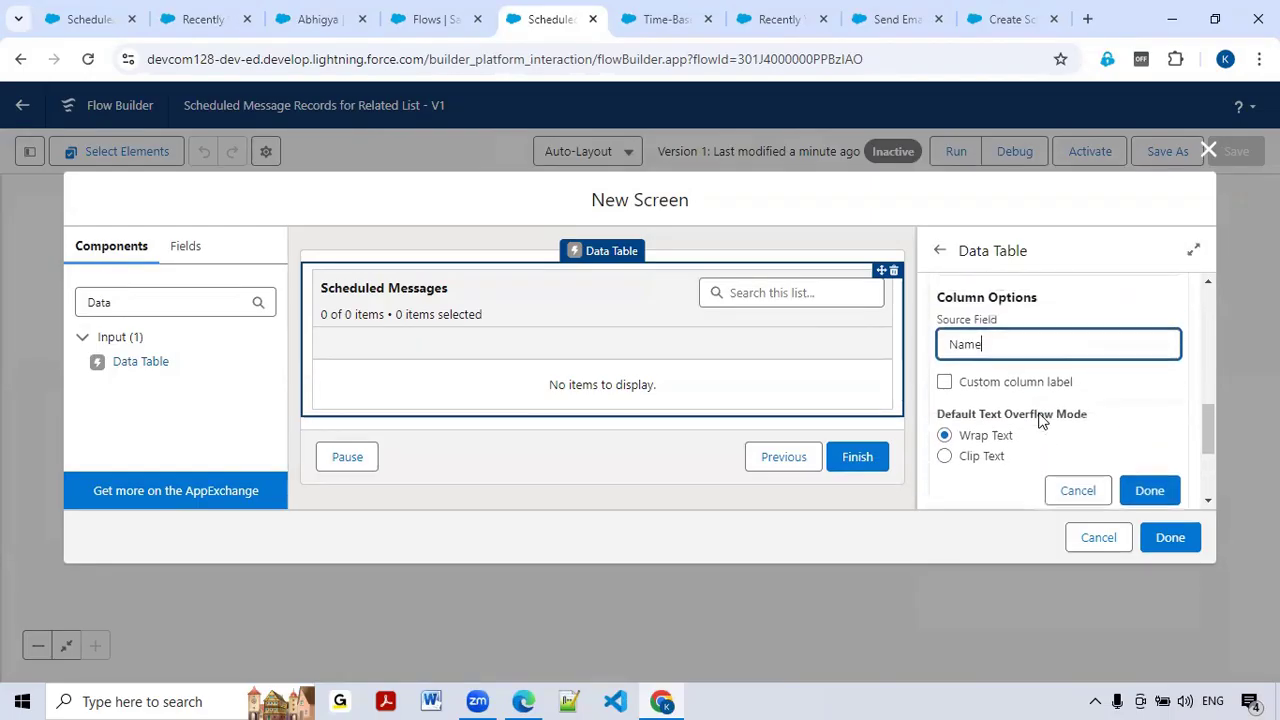
click(944, 382)
click(970, 420)
text(Number)
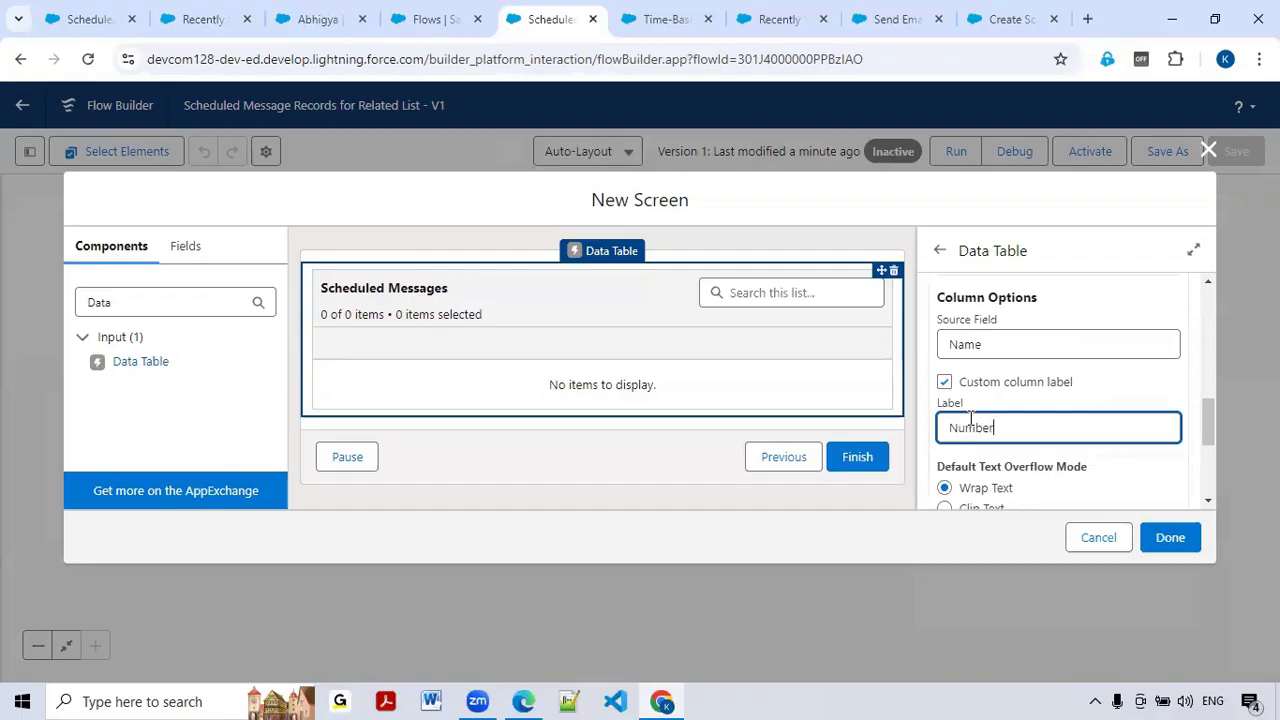
scroll(971, 417, down, 2)
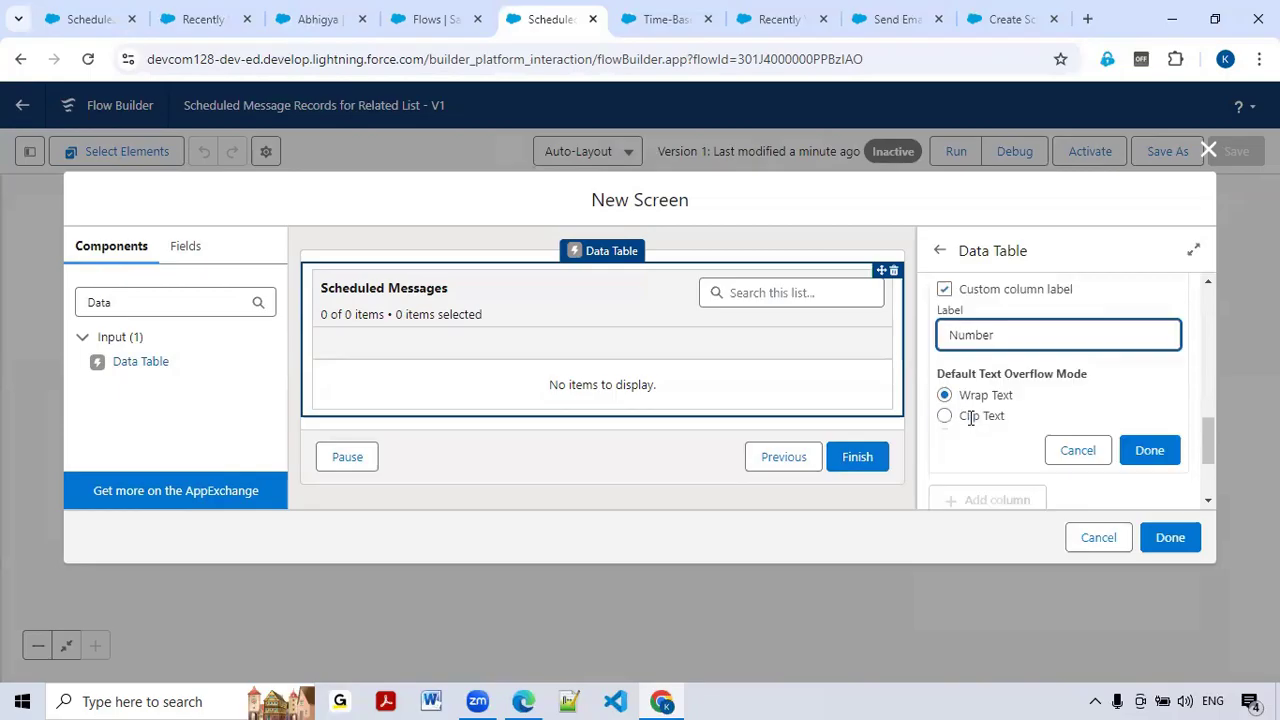
scroll(1100, 366, up, 1)
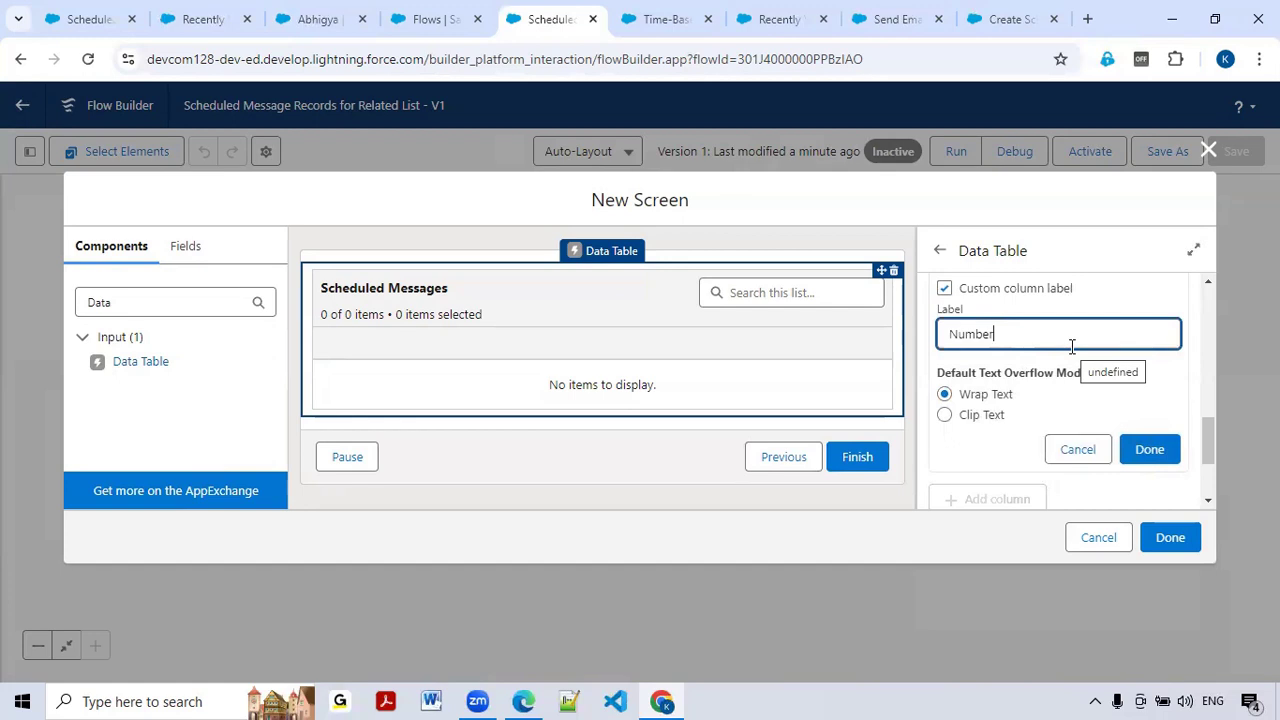
click(1149, 450)
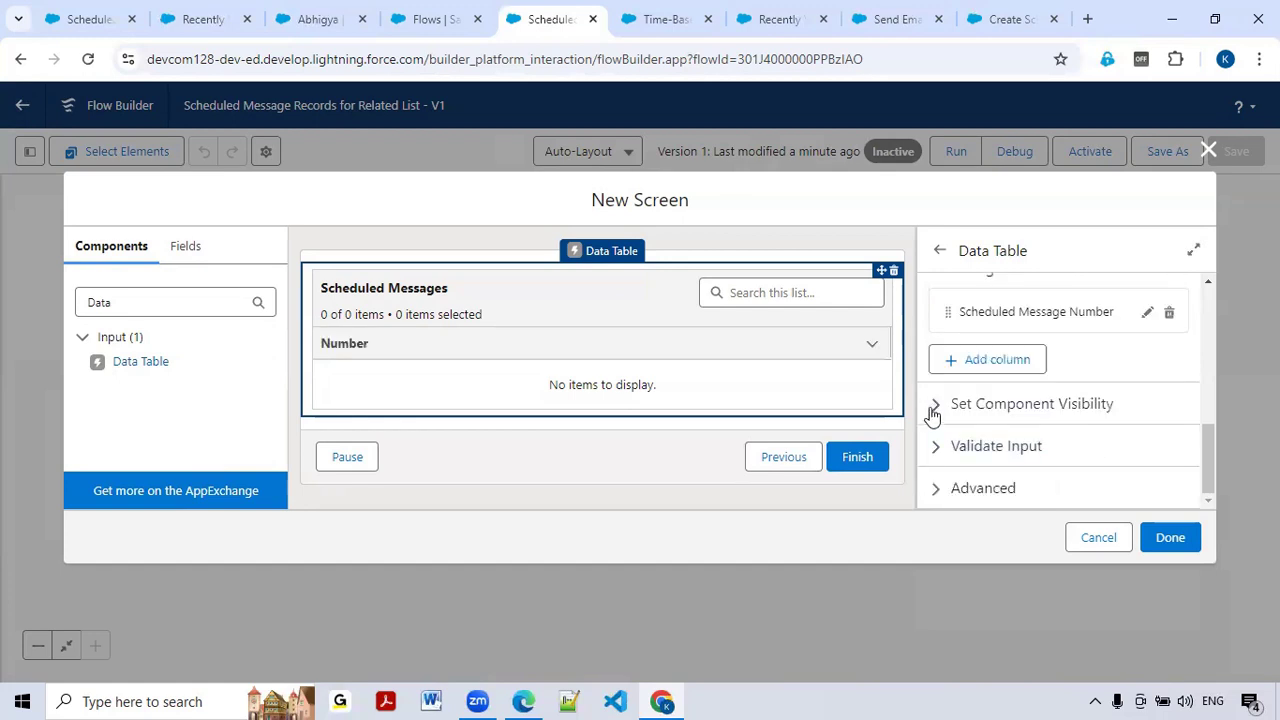
click(971, 355)
Step: Add a column sourced from Scheduled_Date_Time__c with the custom label 'Date'
click(979, 458)
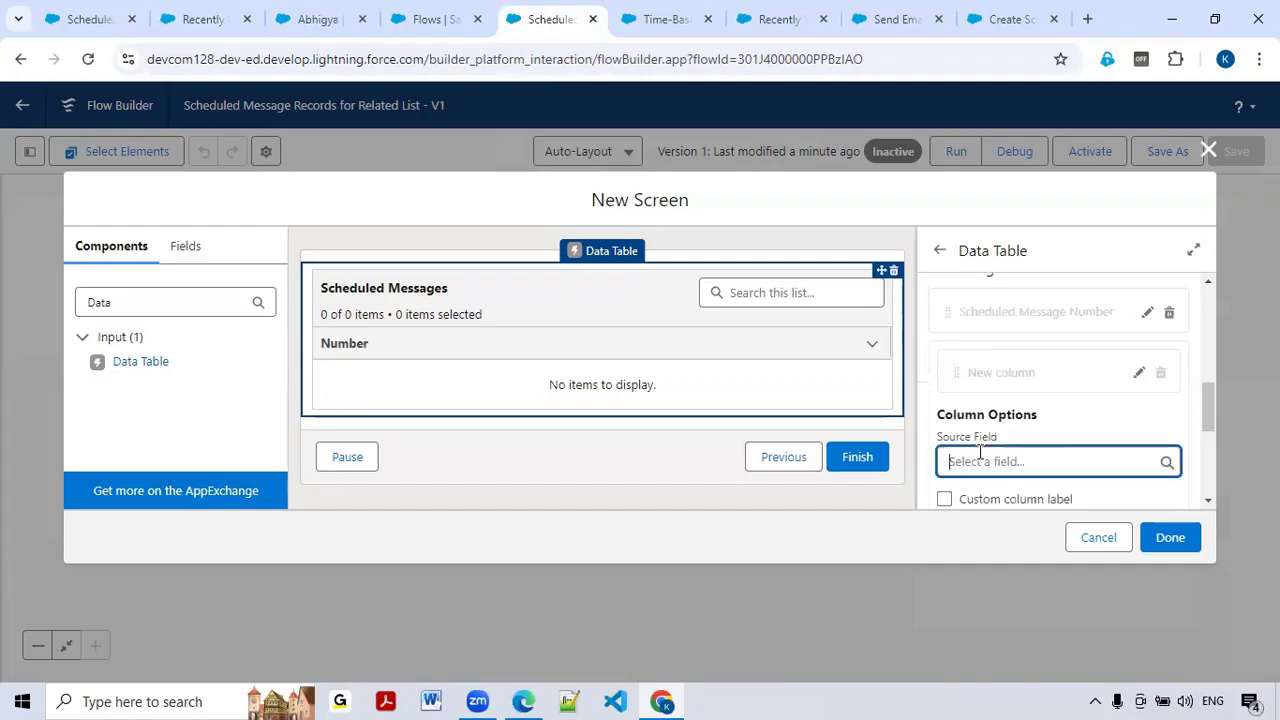
text(Date)
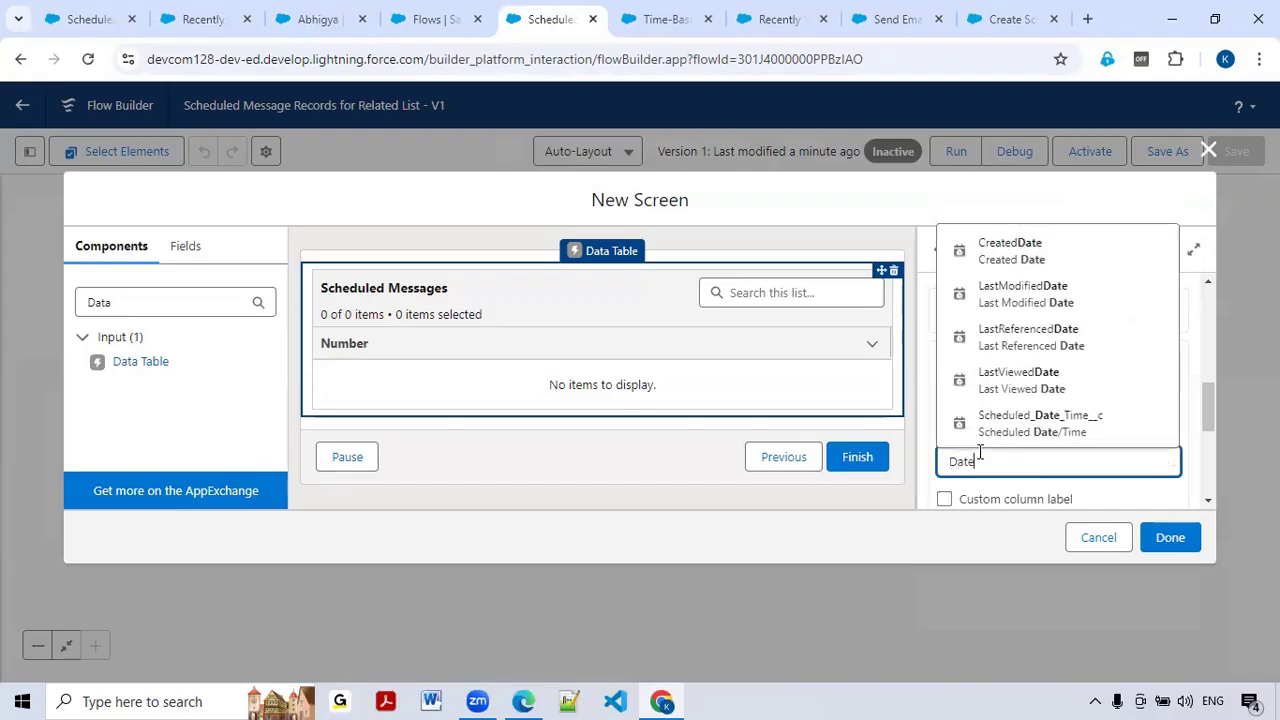
click(998, 428)
scroll(1054, 423, down, 1)
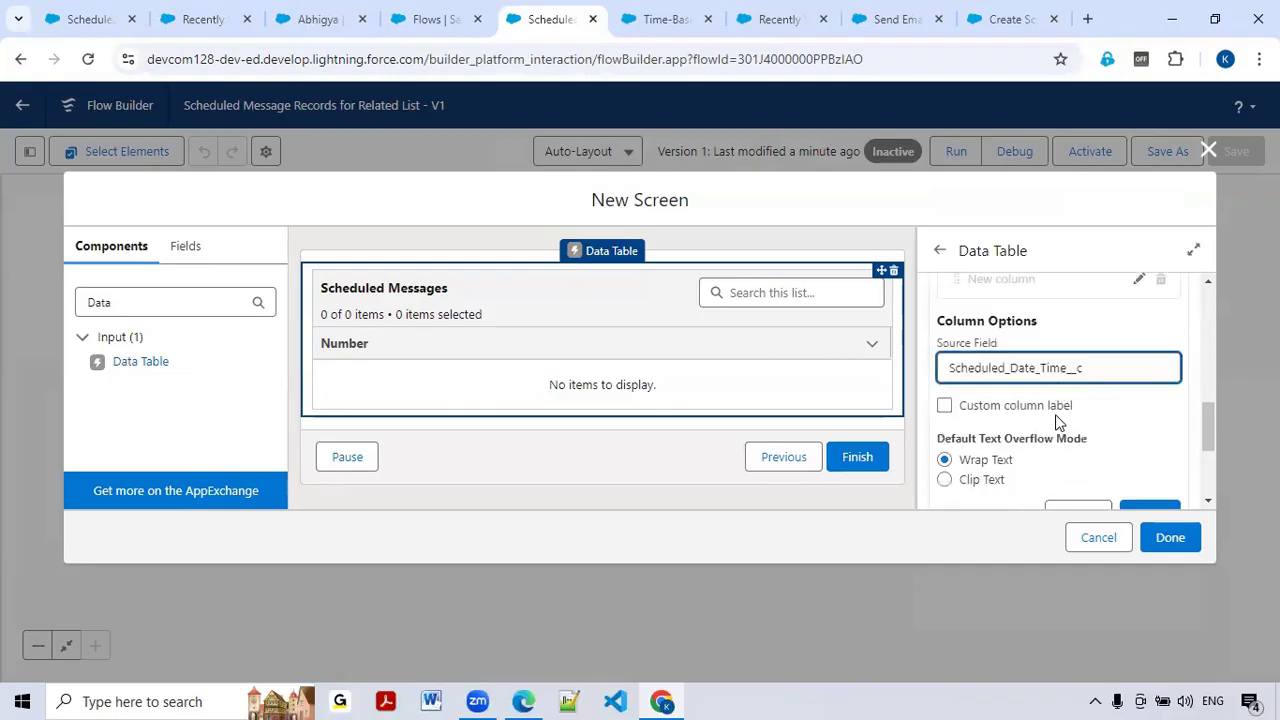
click(945, 406)
click(1000, 446)
text(Date/Time)
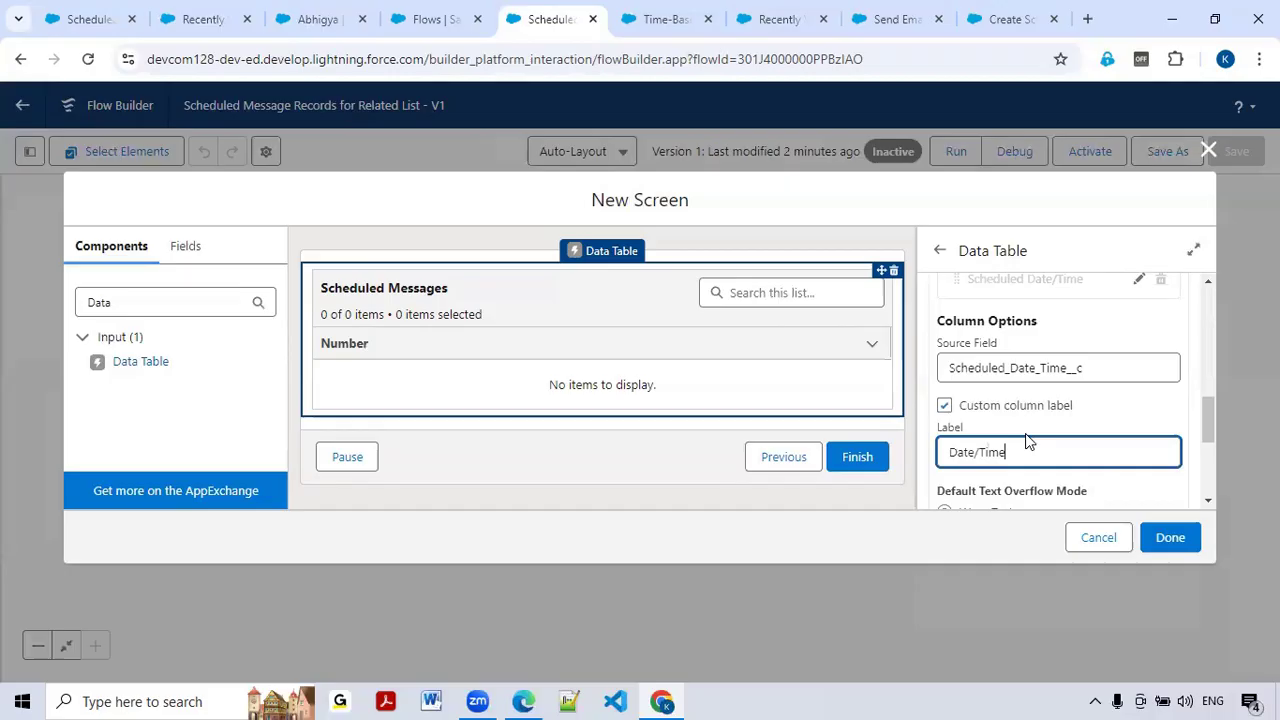
scroll(1025, 434, down, 2)
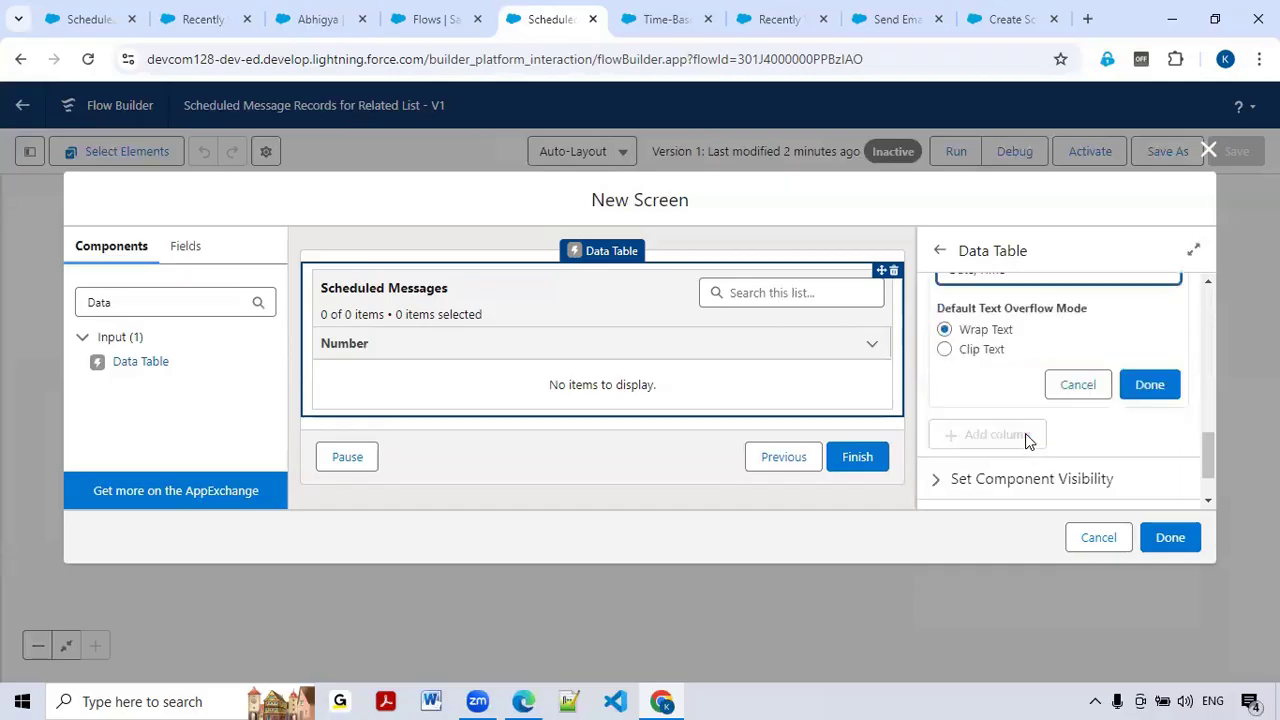
click(1143, 386)
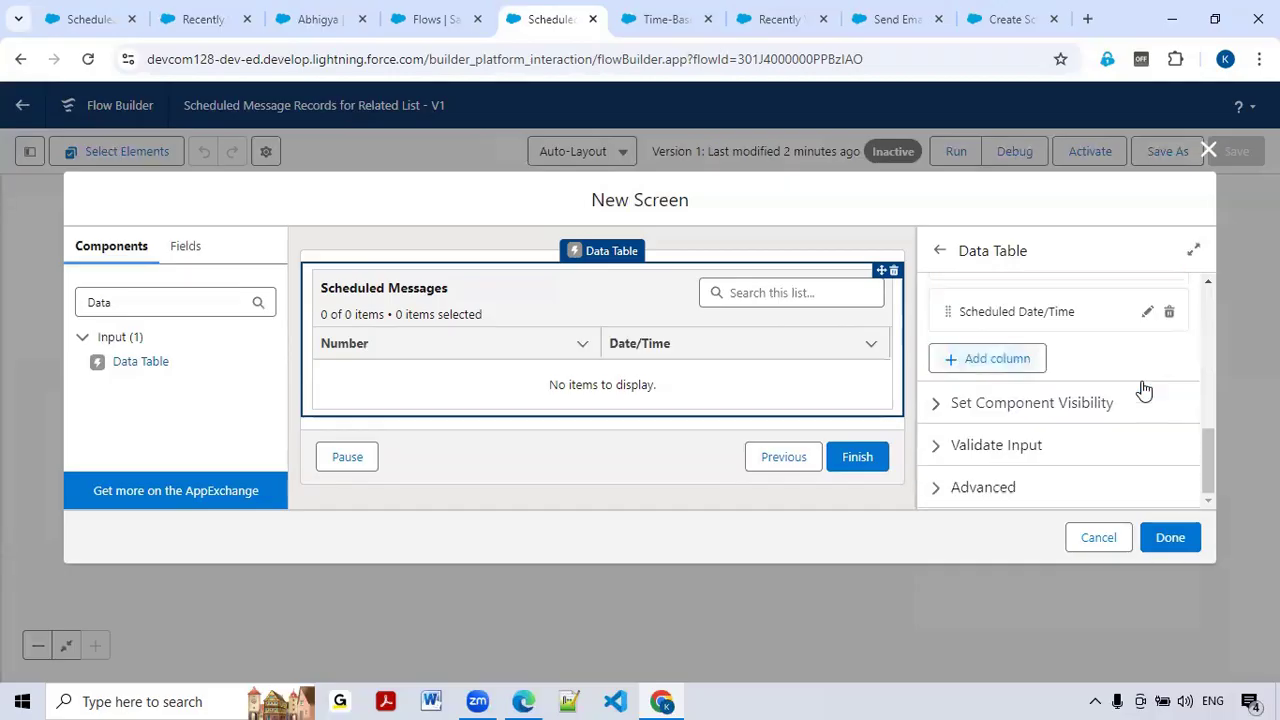
Step: Add a third column sourced from Message__c and finish the screen
click(1030, 366)
click(993, 461)
text(Mes)
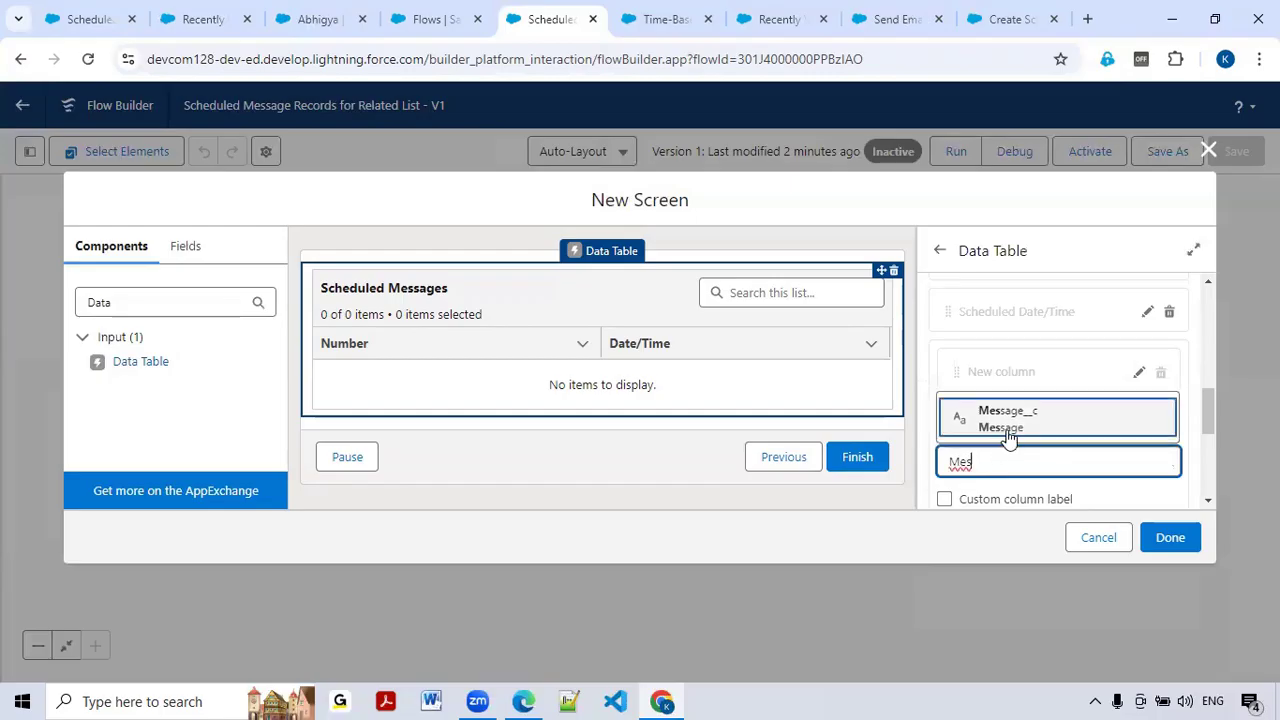
click(1006, 430)
scroll(1026, 460, down, 1)
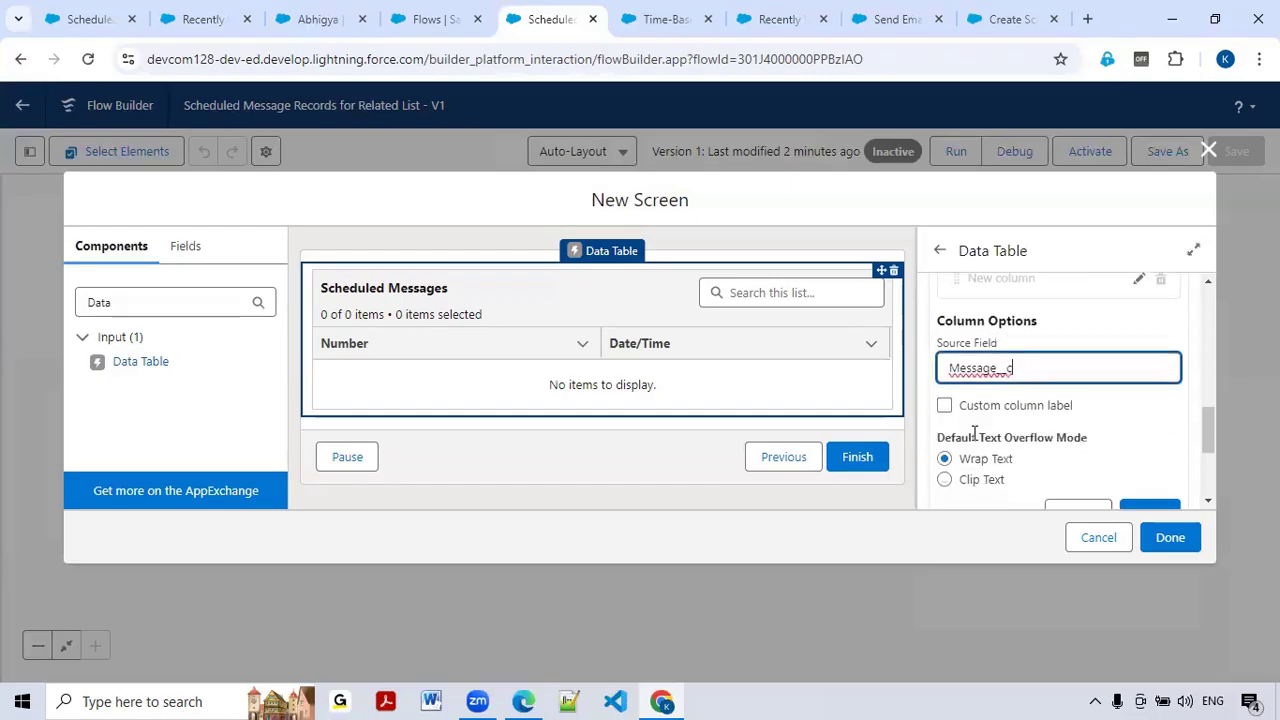
click(1094, 422)
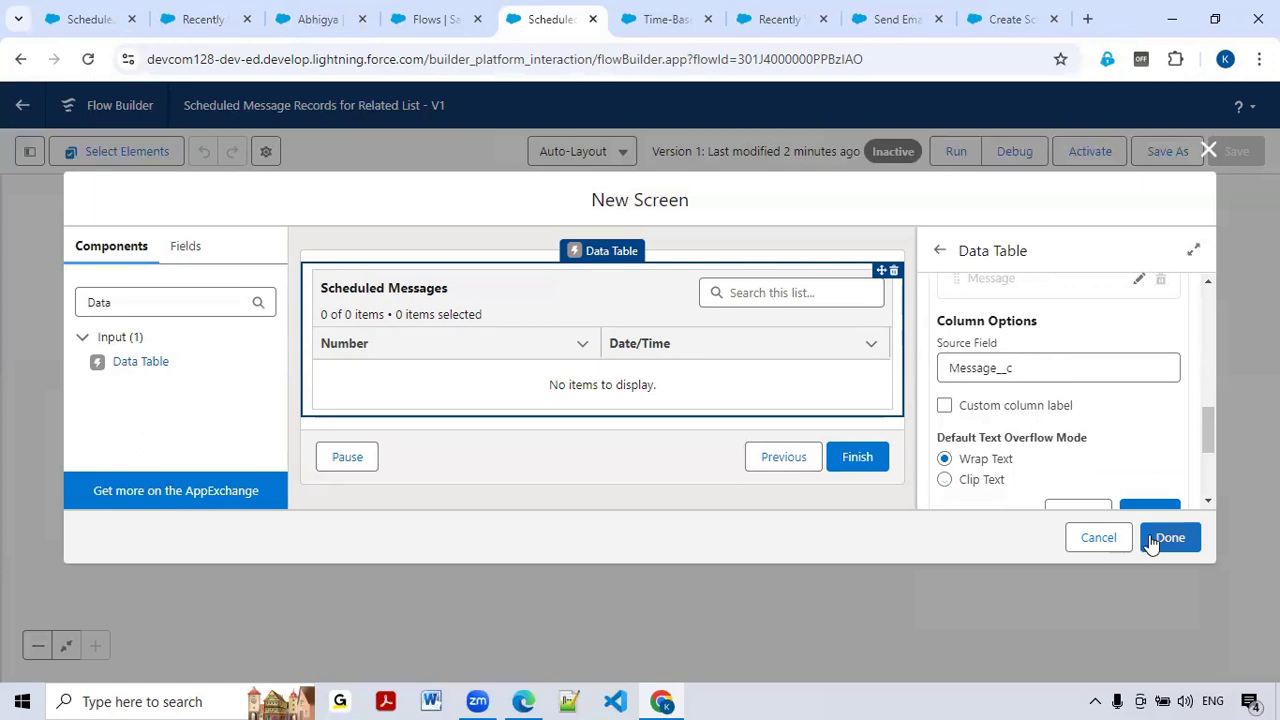
scroll(1109, 452, down, 1)
click(1158, 428)
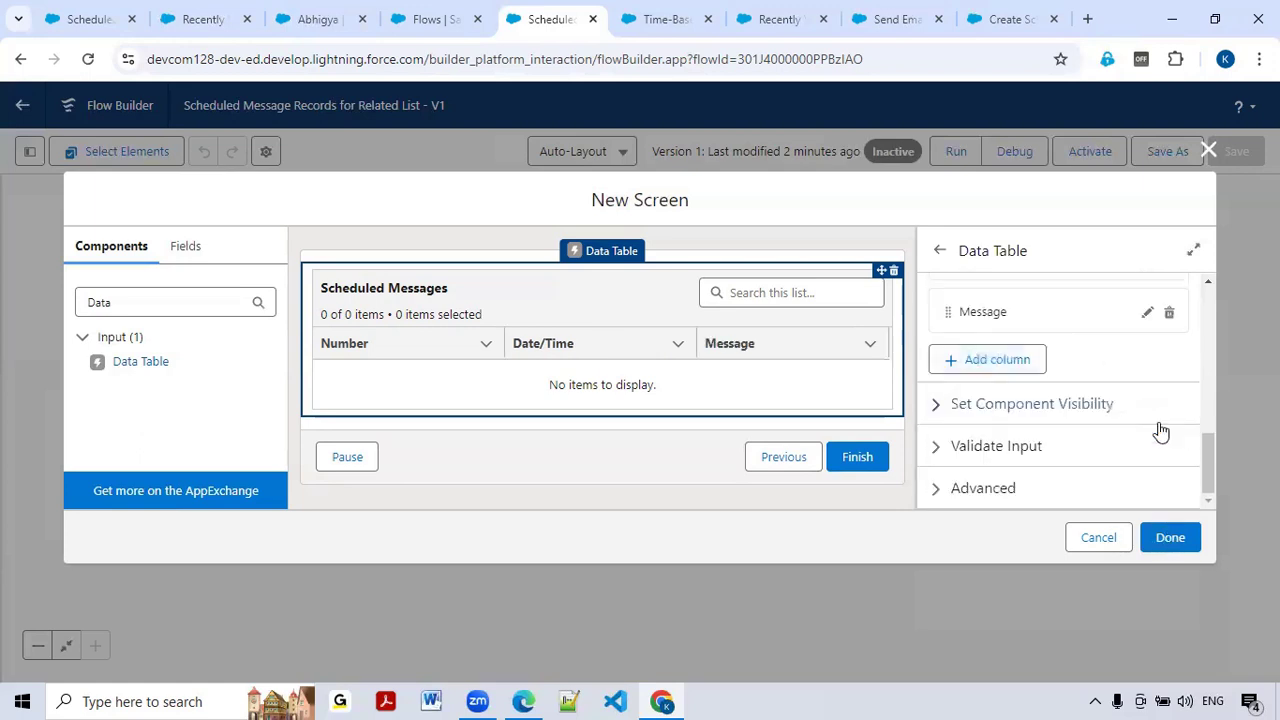
click(1171, 540)
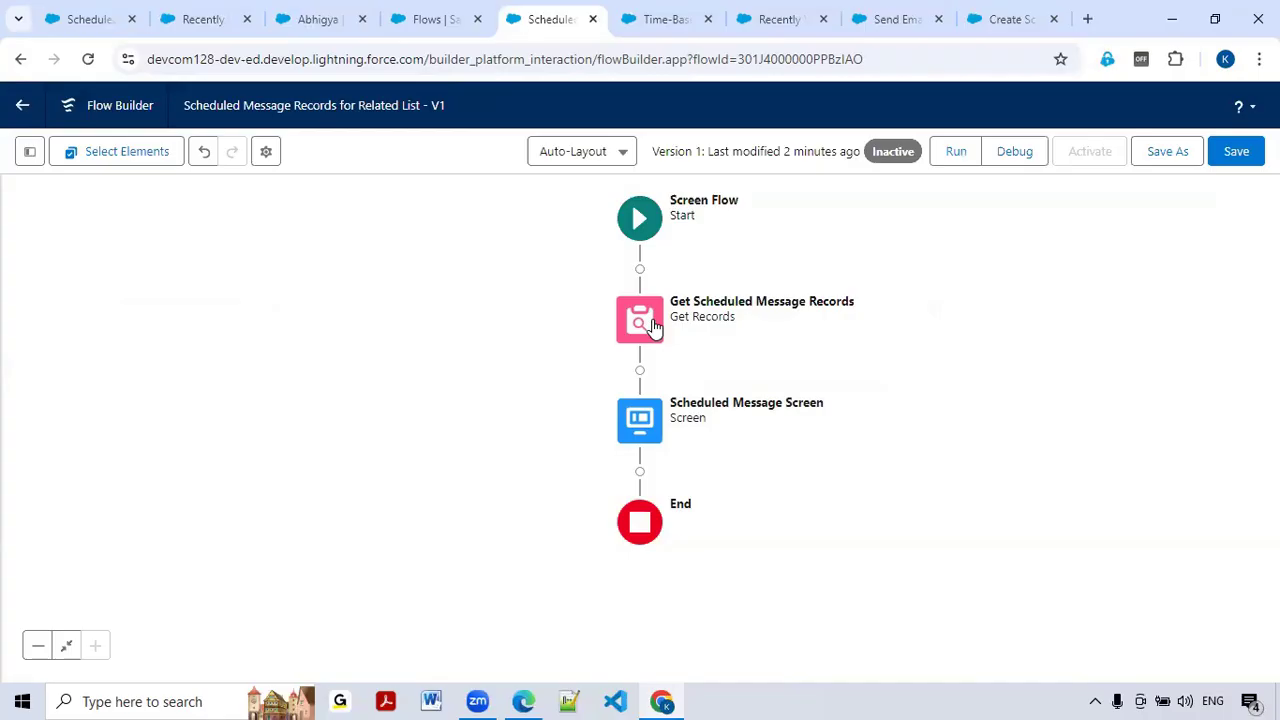
Step: Reopen the Scheduled Message Screen node for editing
double_click(652, 436)
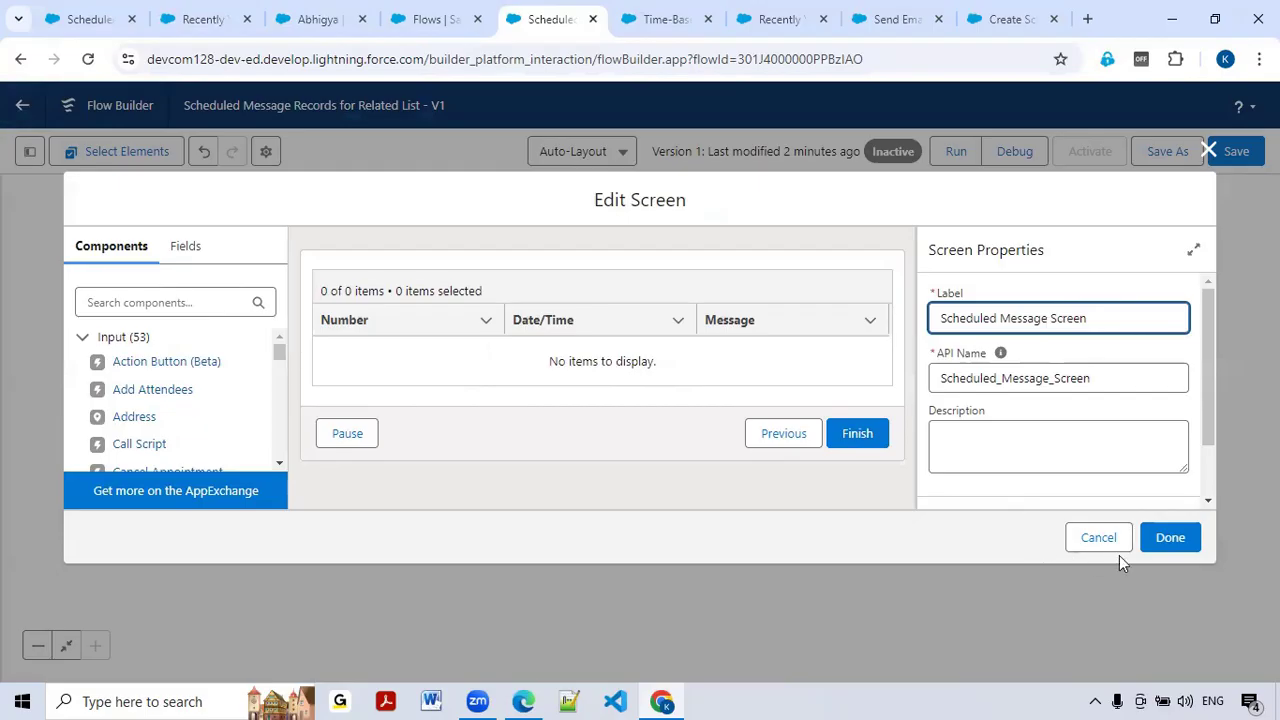
Step: Close the screen editor, save and activate the flow, then go to the contact record page
click(1192, 540)
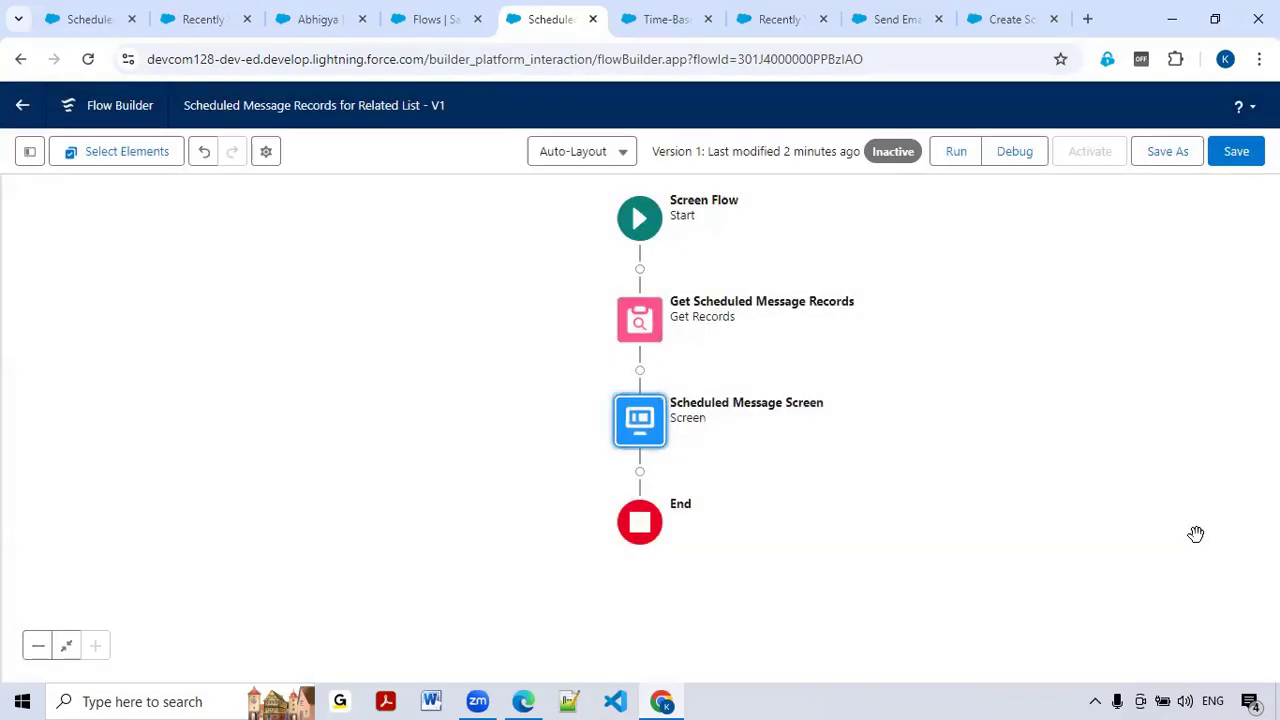
click(1246, 158)
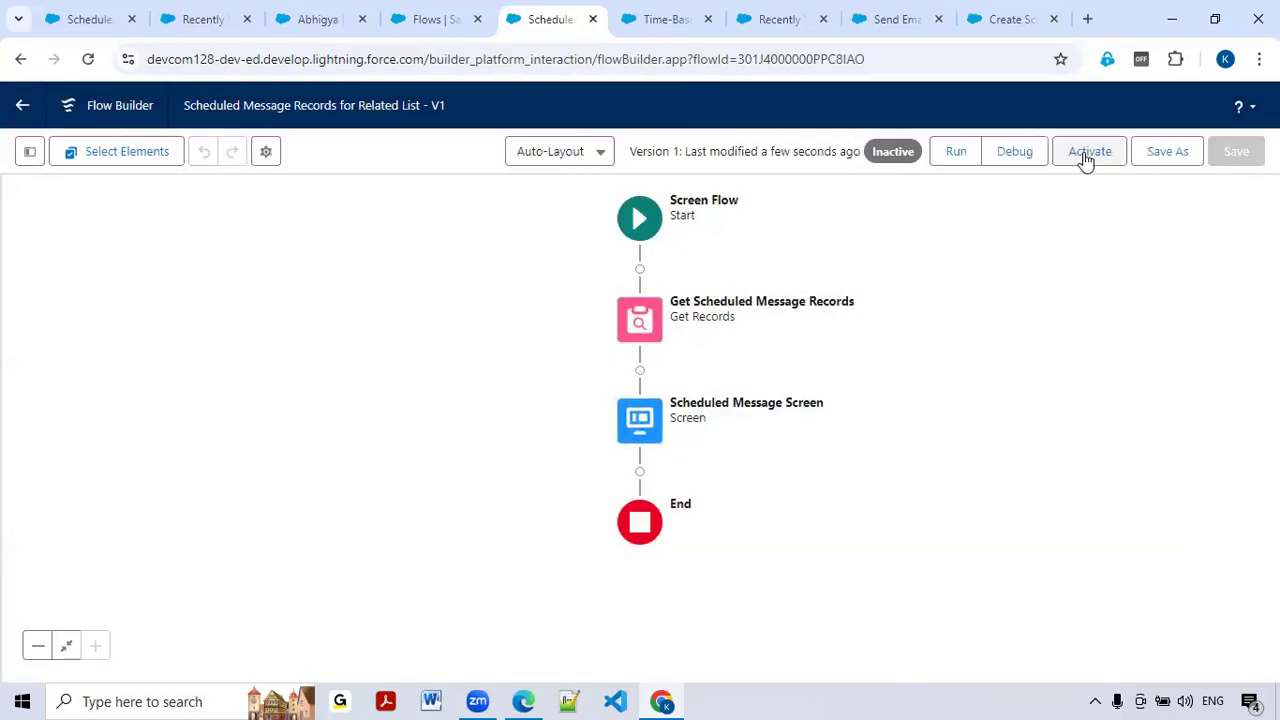
click(1087, 155)
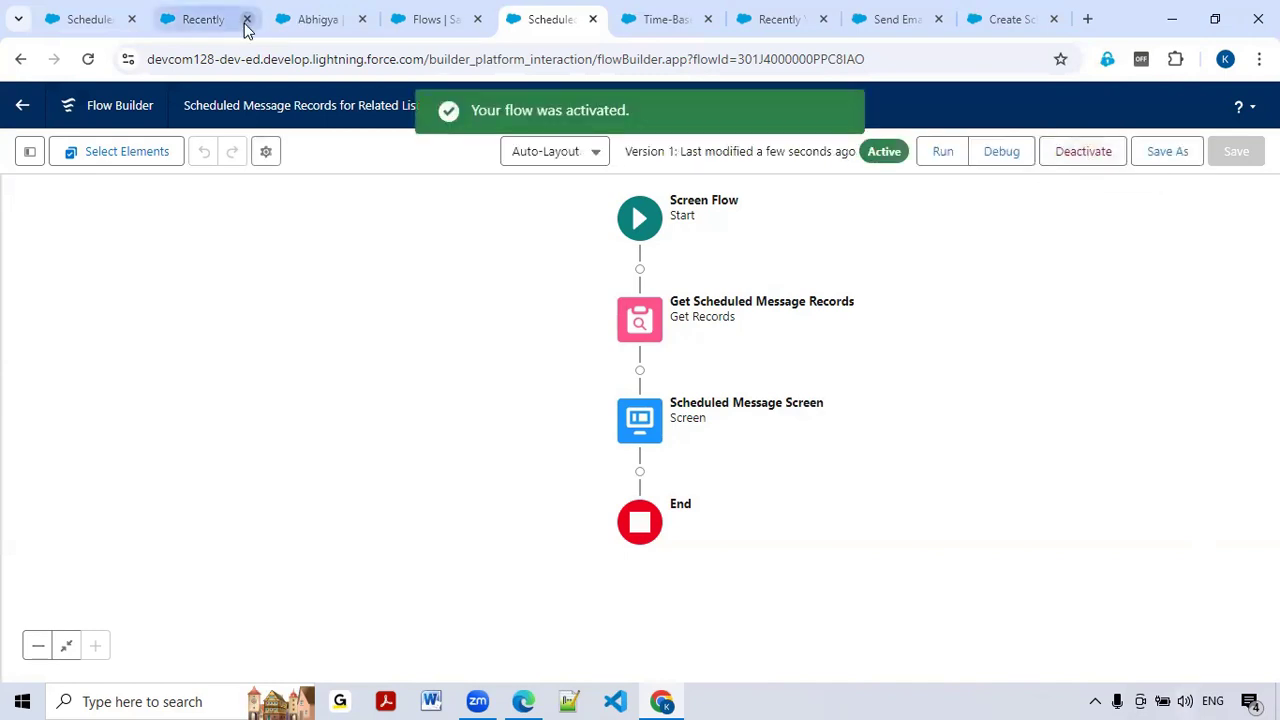
click(345, 22)
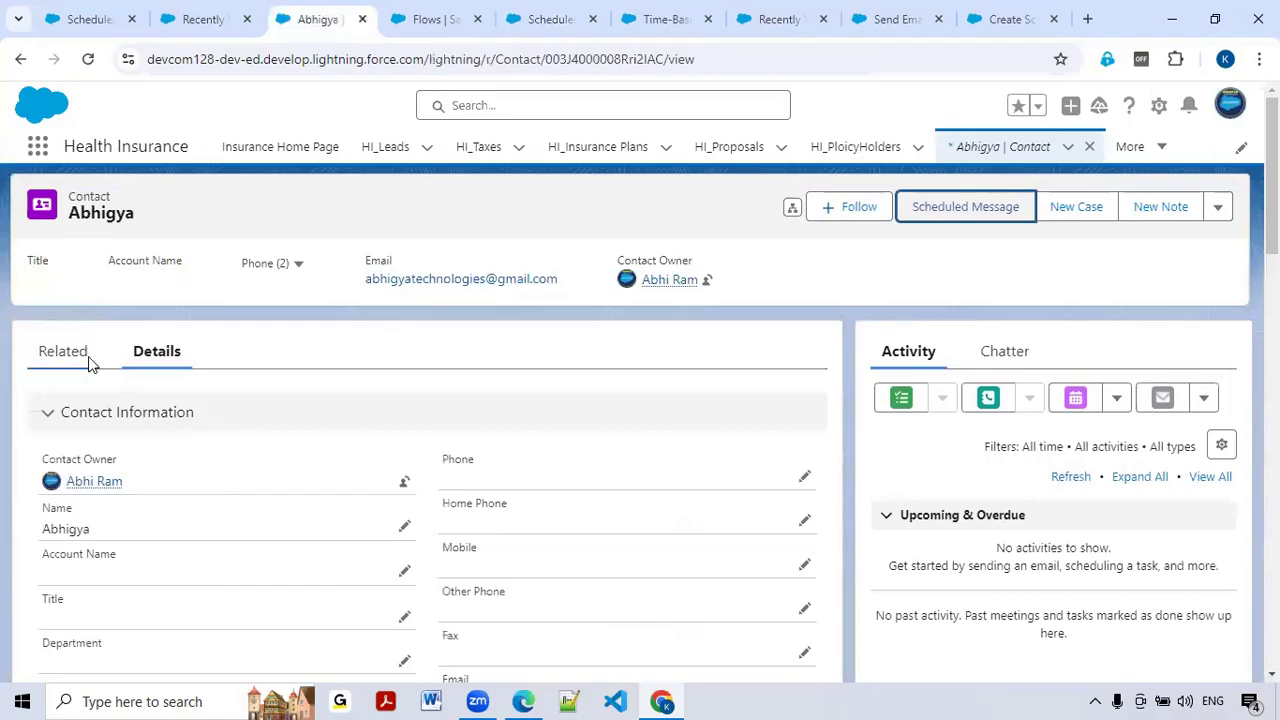
Step: From the contact's Related tab, open the Contact Record Page with Edit Page
click(86, 360)
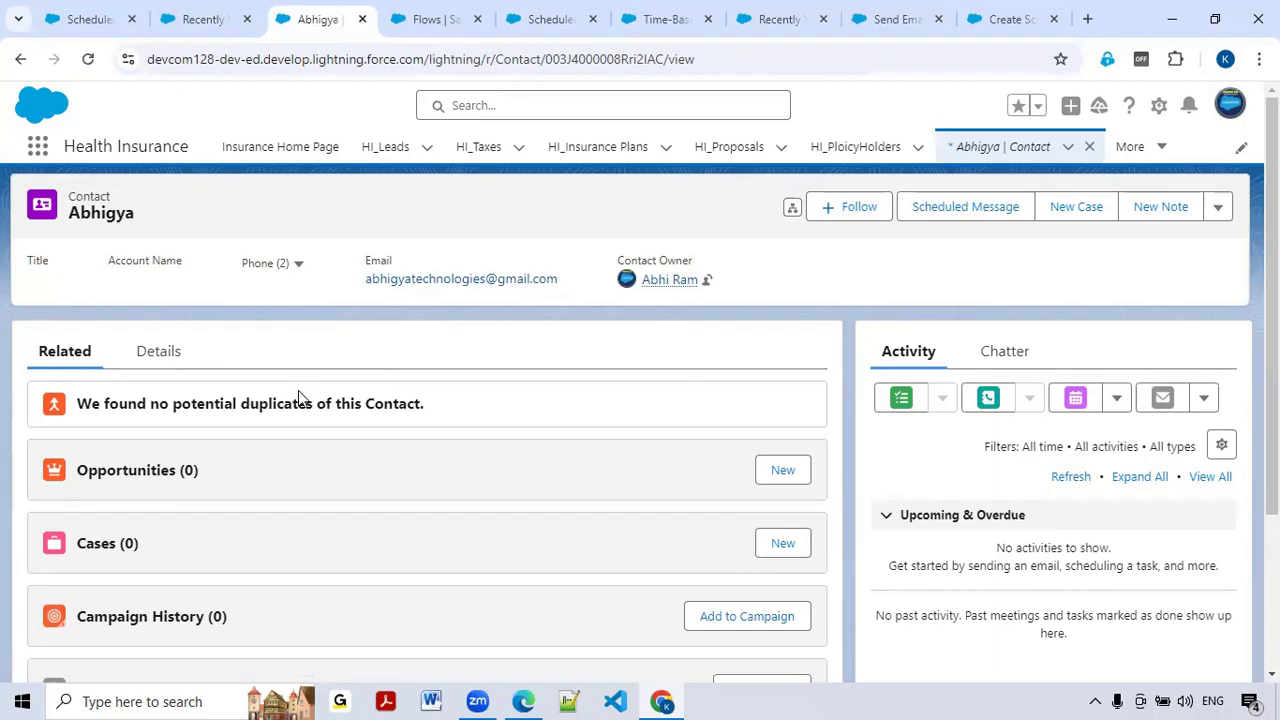
click(1157, 106)
click(1050, 330)
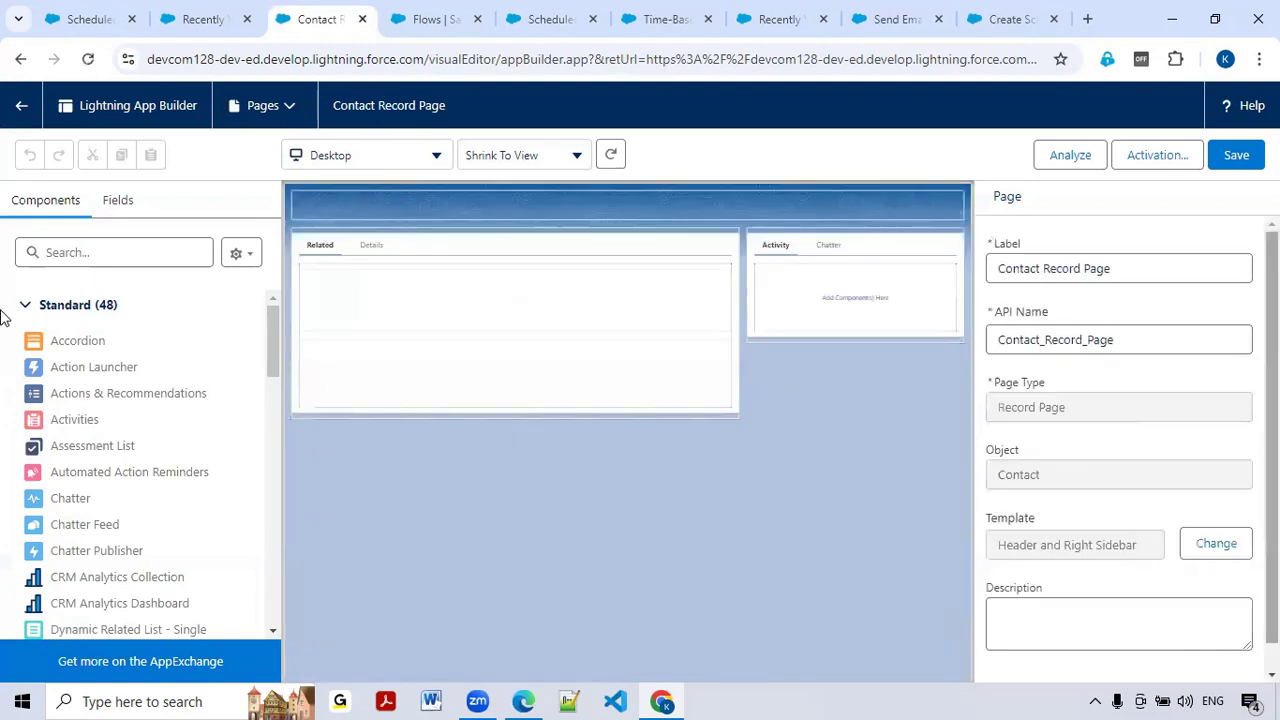
Step: Search components for 'flow' and drag the Flow component to the top of the Related tab
click(123, 255)
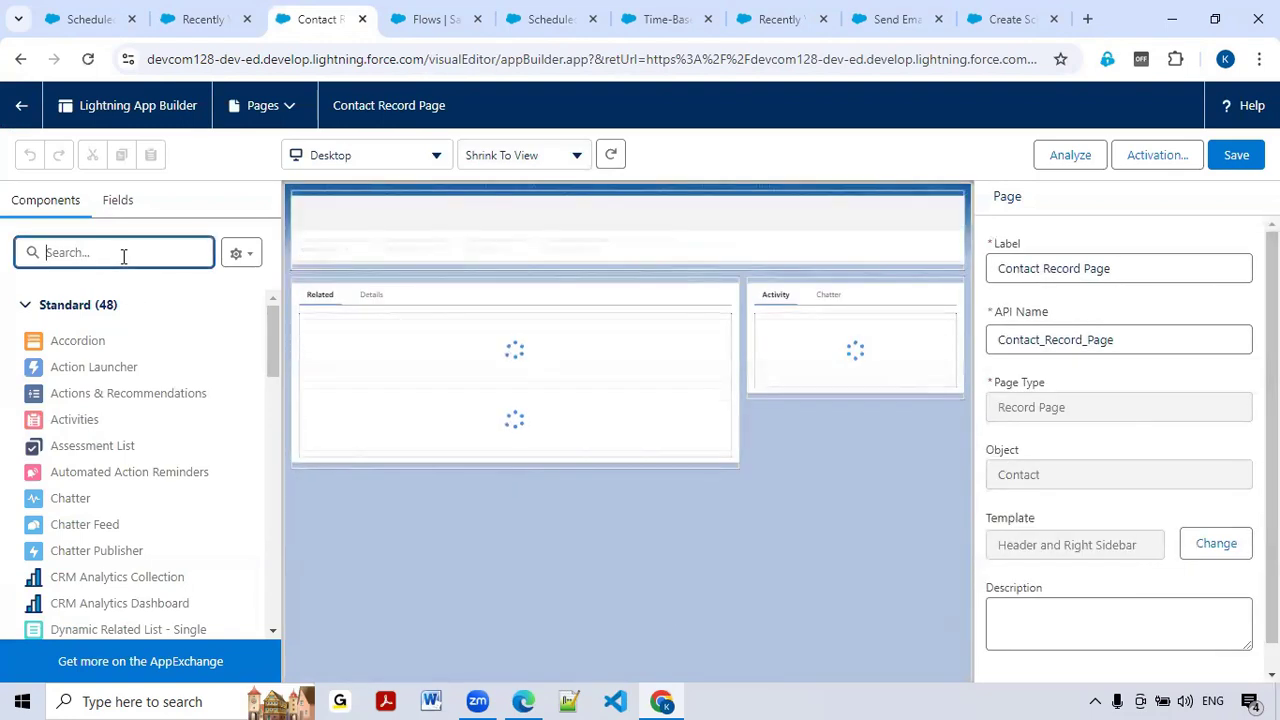
text(flow)
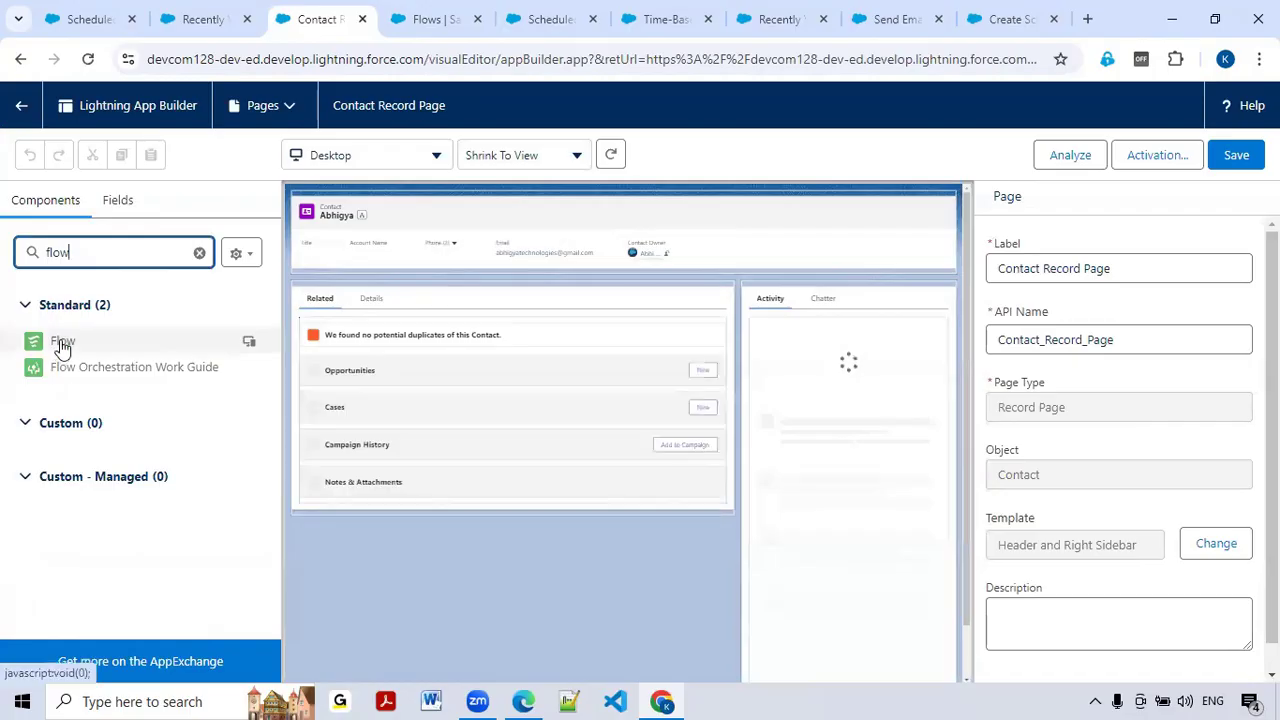
drag(63, 342, 343, 321)
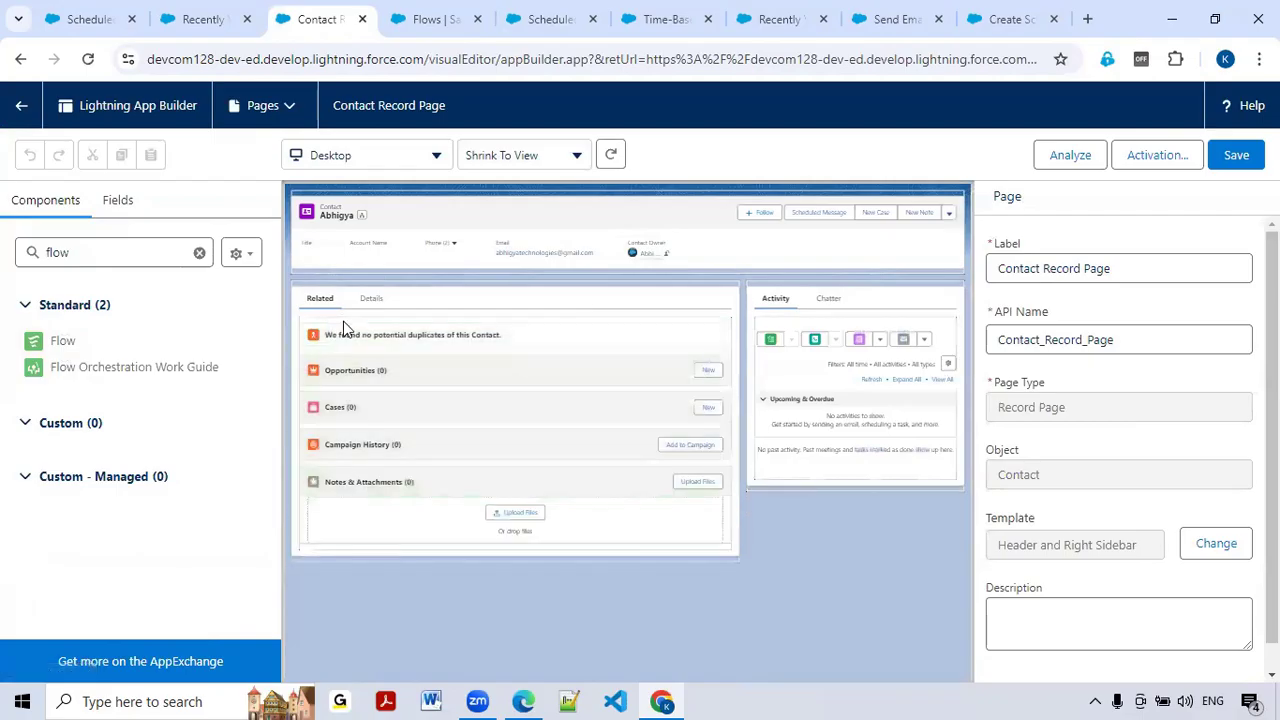
drag(60, 340, 394, 337)
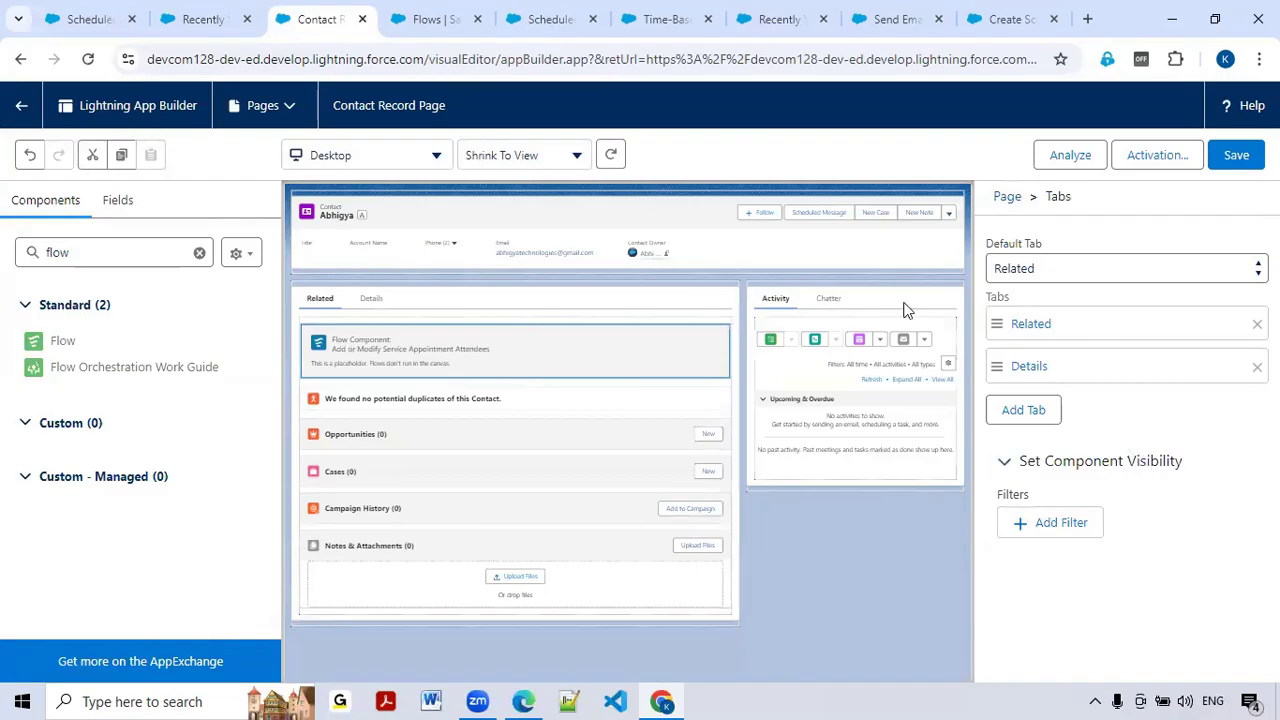
drag(420, 337, 460, 335)
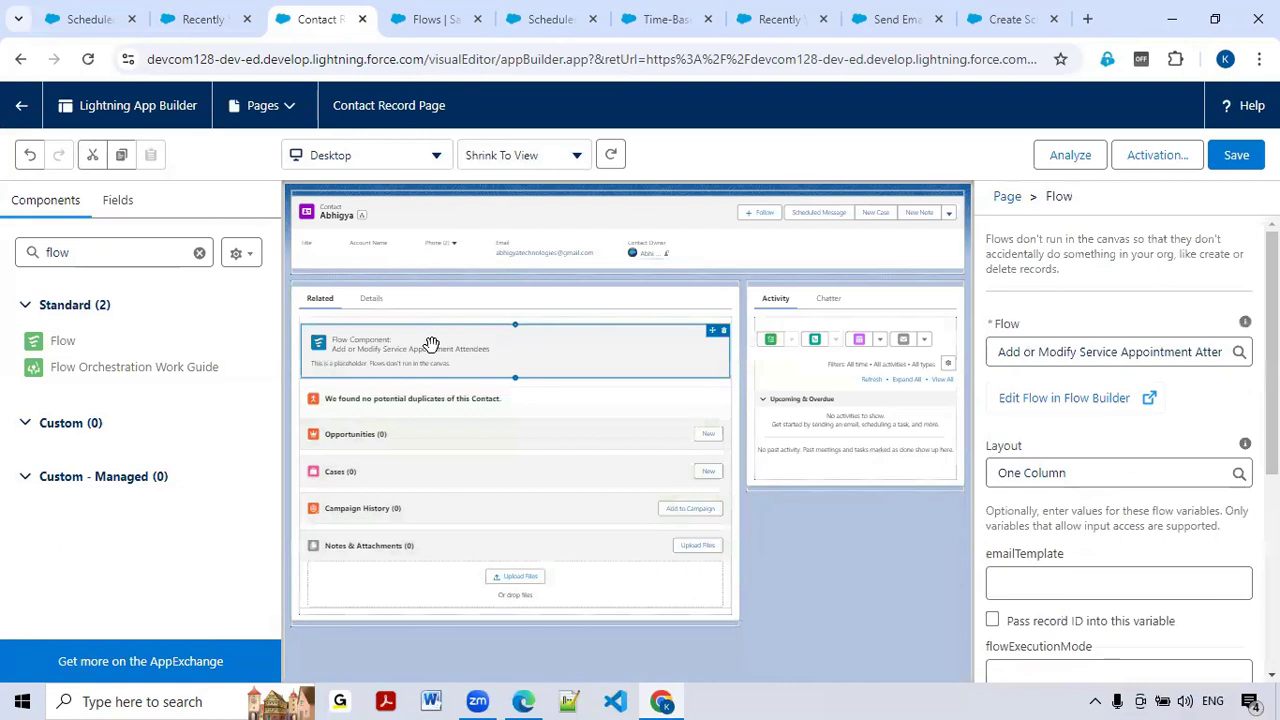
Step: Set the Flow component to 'Scheduled Message Records for Related List' and pass the record ID into recordId
click(1077, 352)
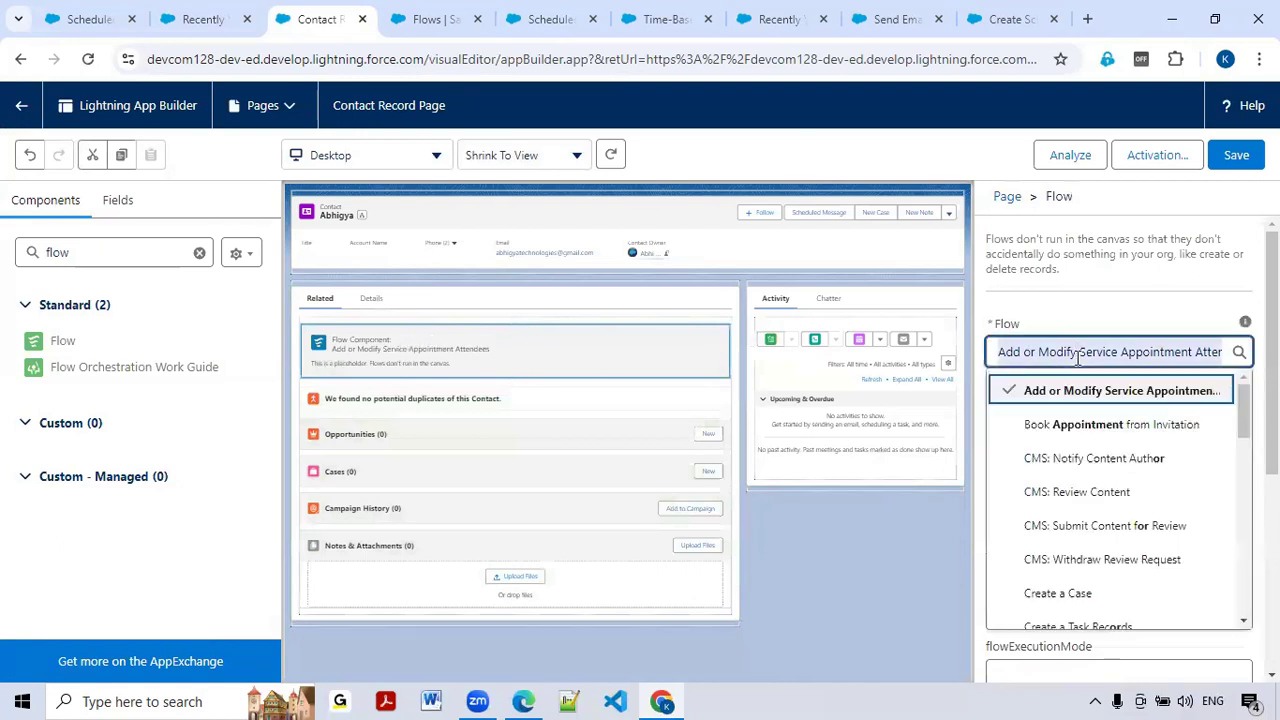
text(Data)
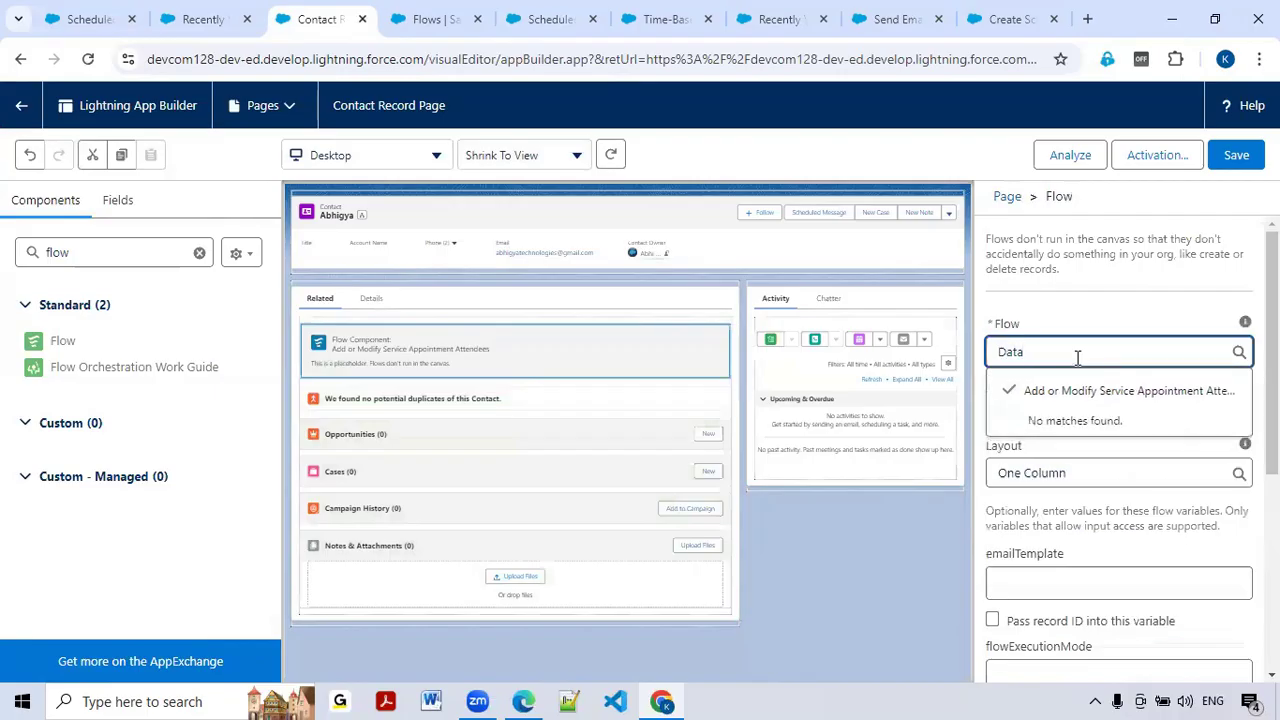
key(BackSpace)
key(BackSpace)
key(BackSpace)
key(BackSpace)
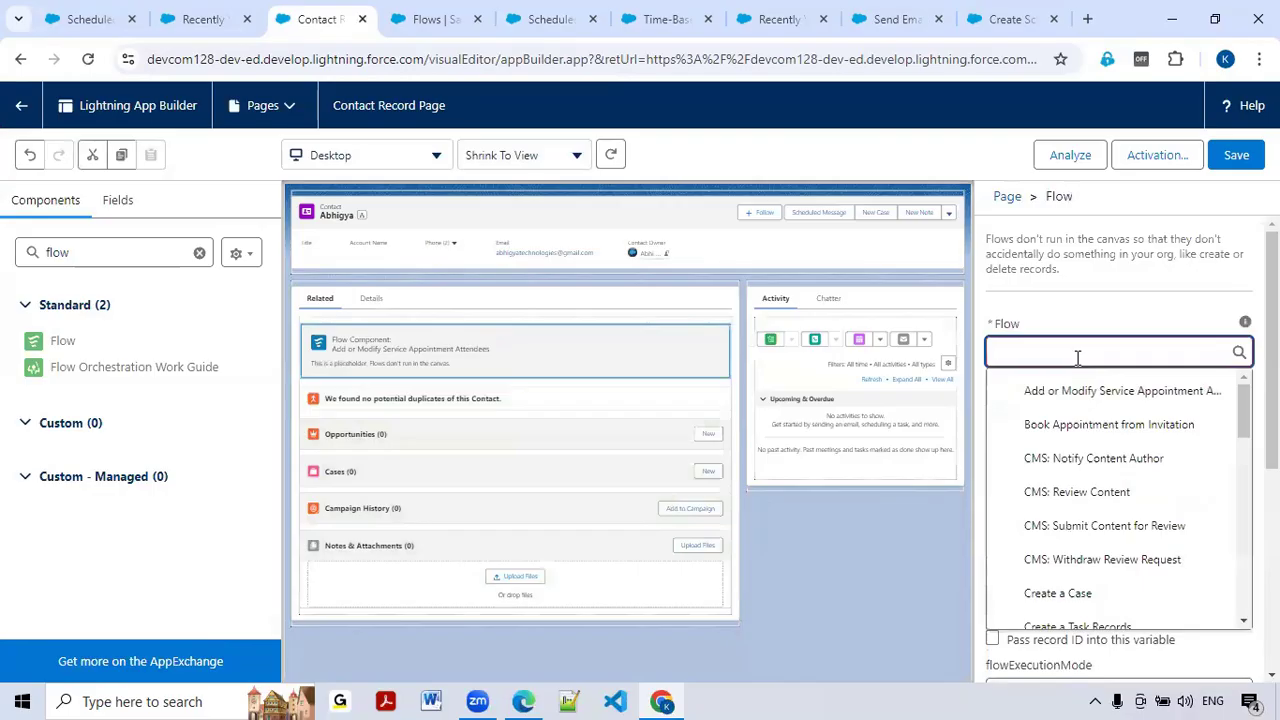
text(Sch)
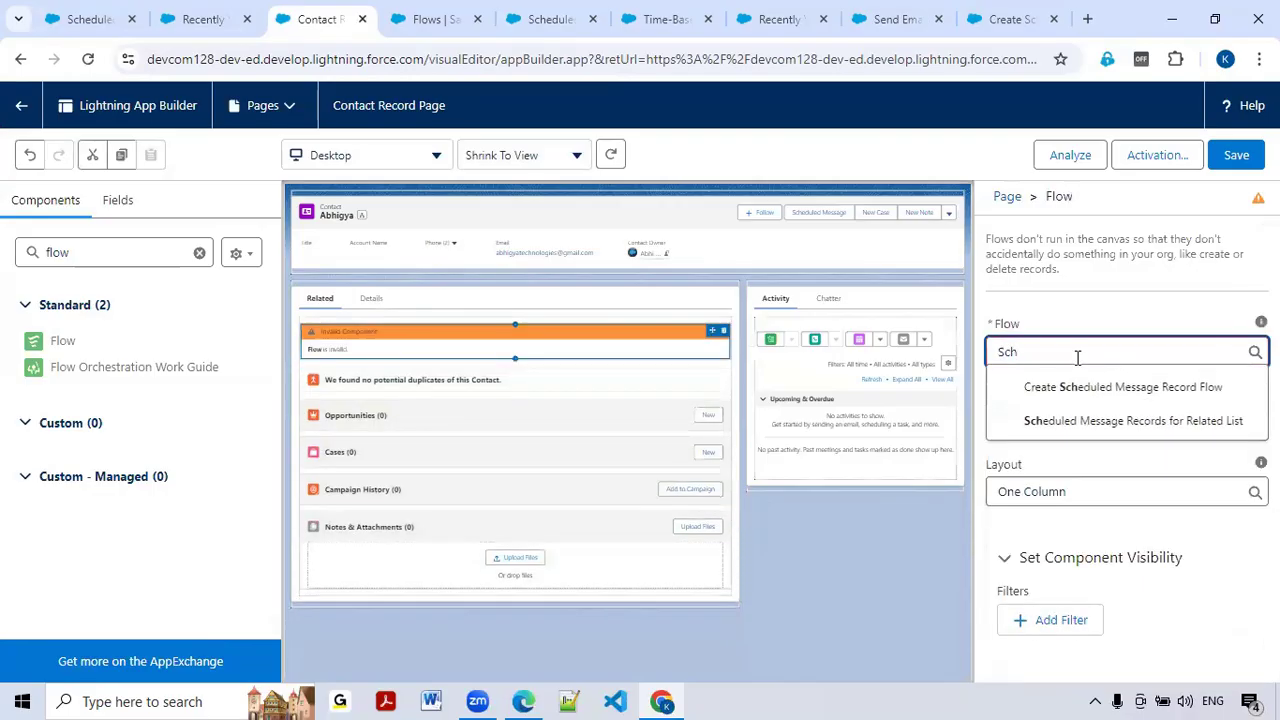
click(1171, 424)
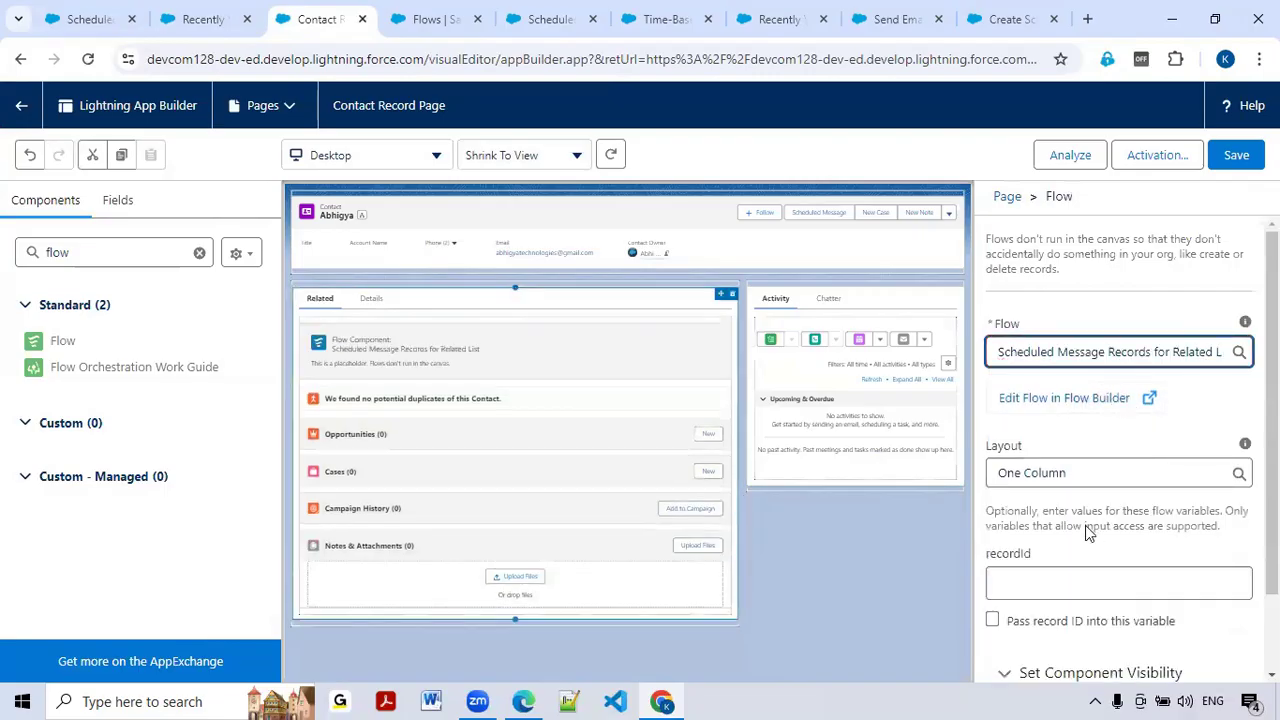
scroll(1085, 525, down, 1)
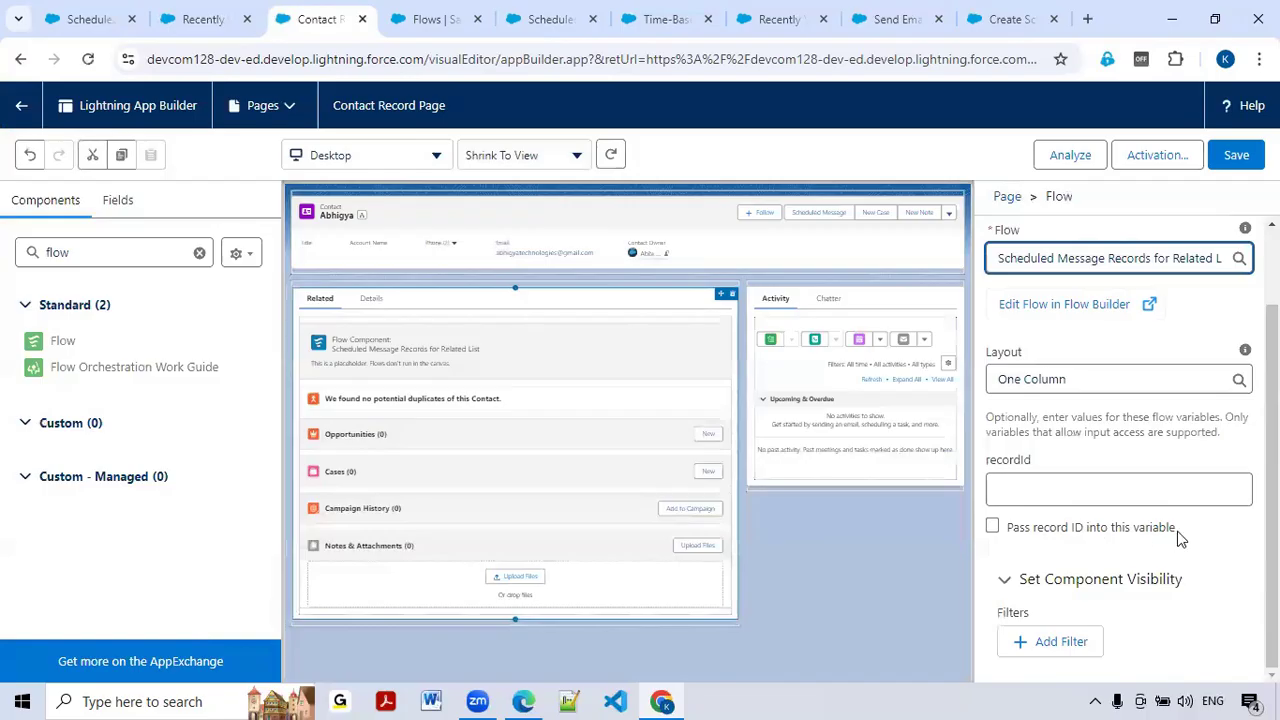
click(993, 527)
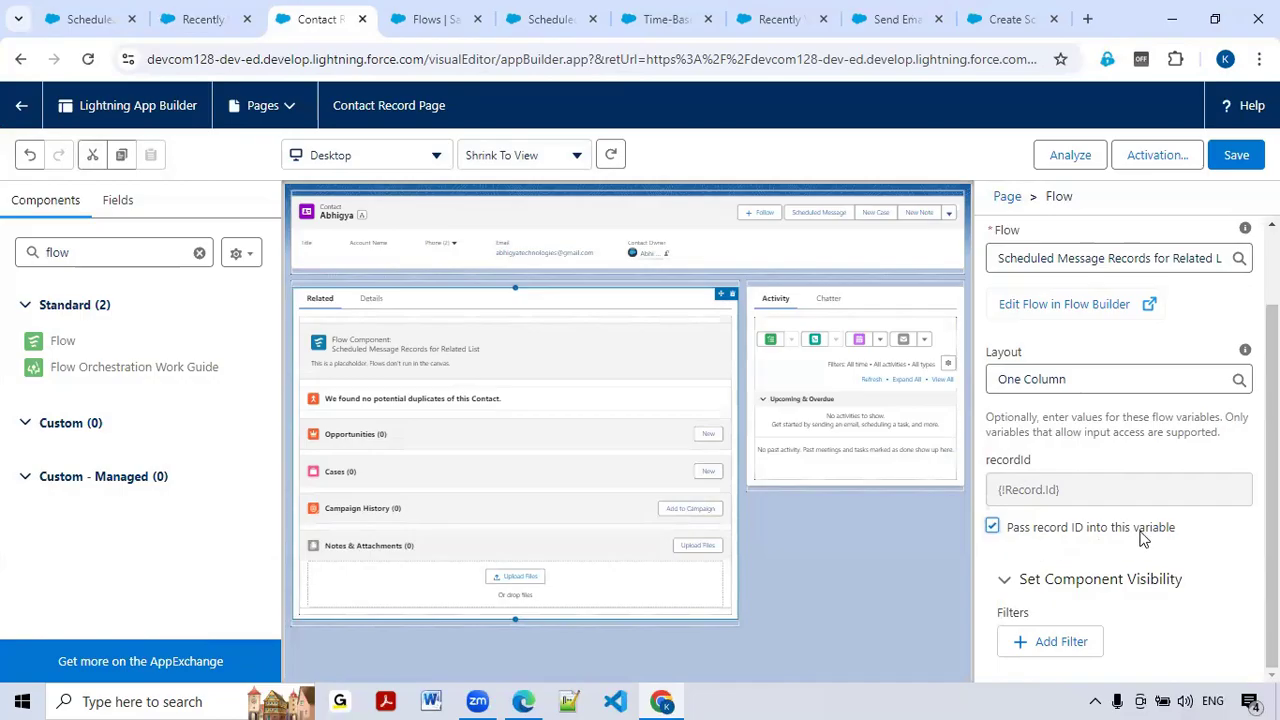
click(847, 10)
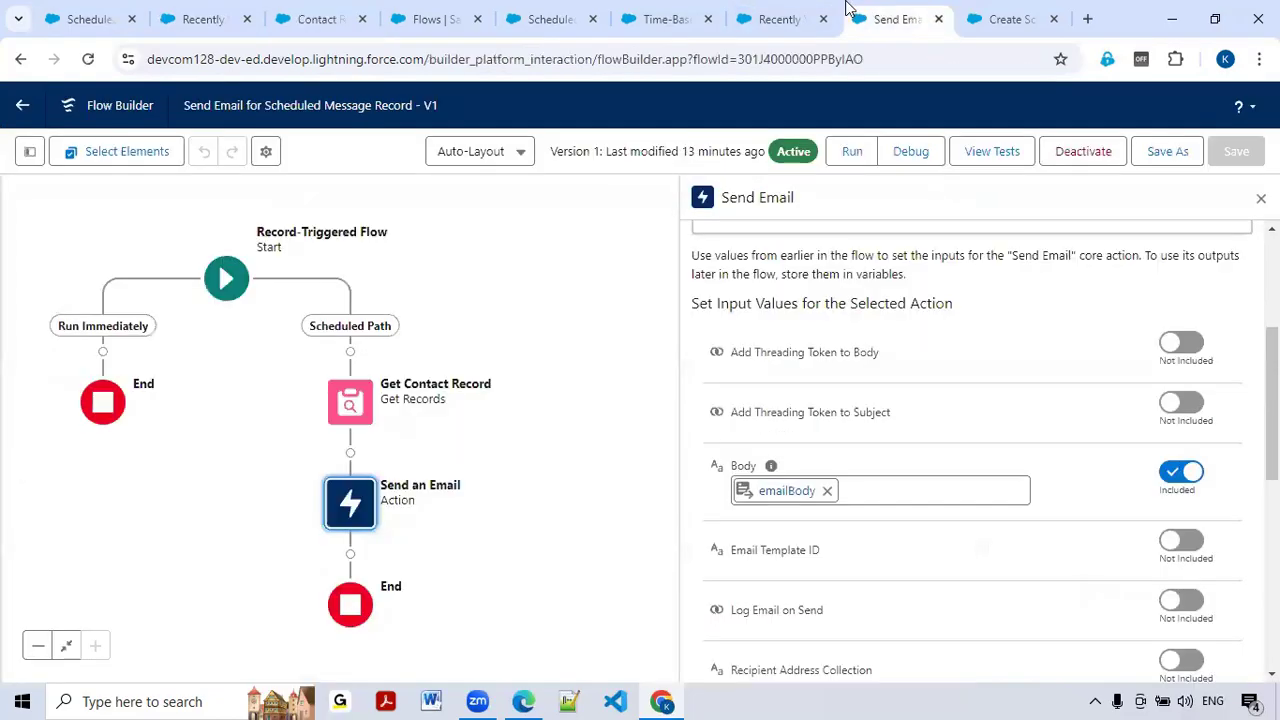
Step: Check the Scheduled Message Records flow tab, then save the Contact Record Page in App Builder
click(795, 10)
click(625, 9)
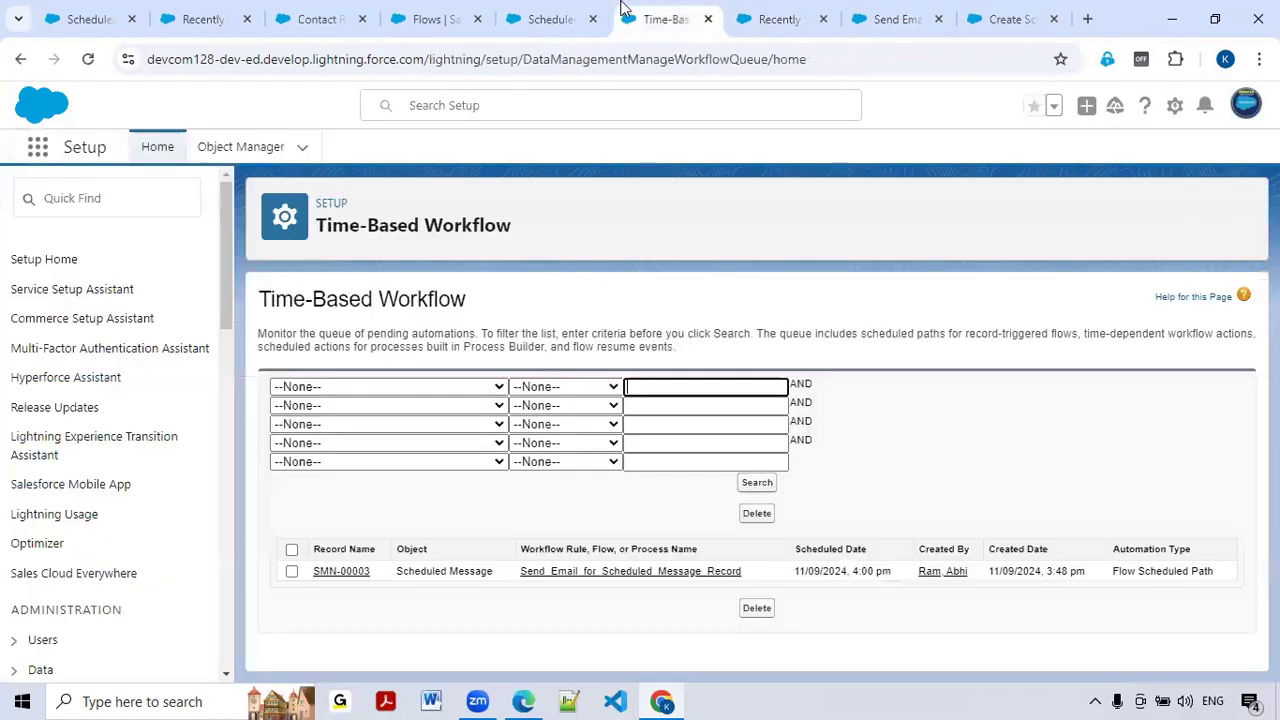
click(568, 12)
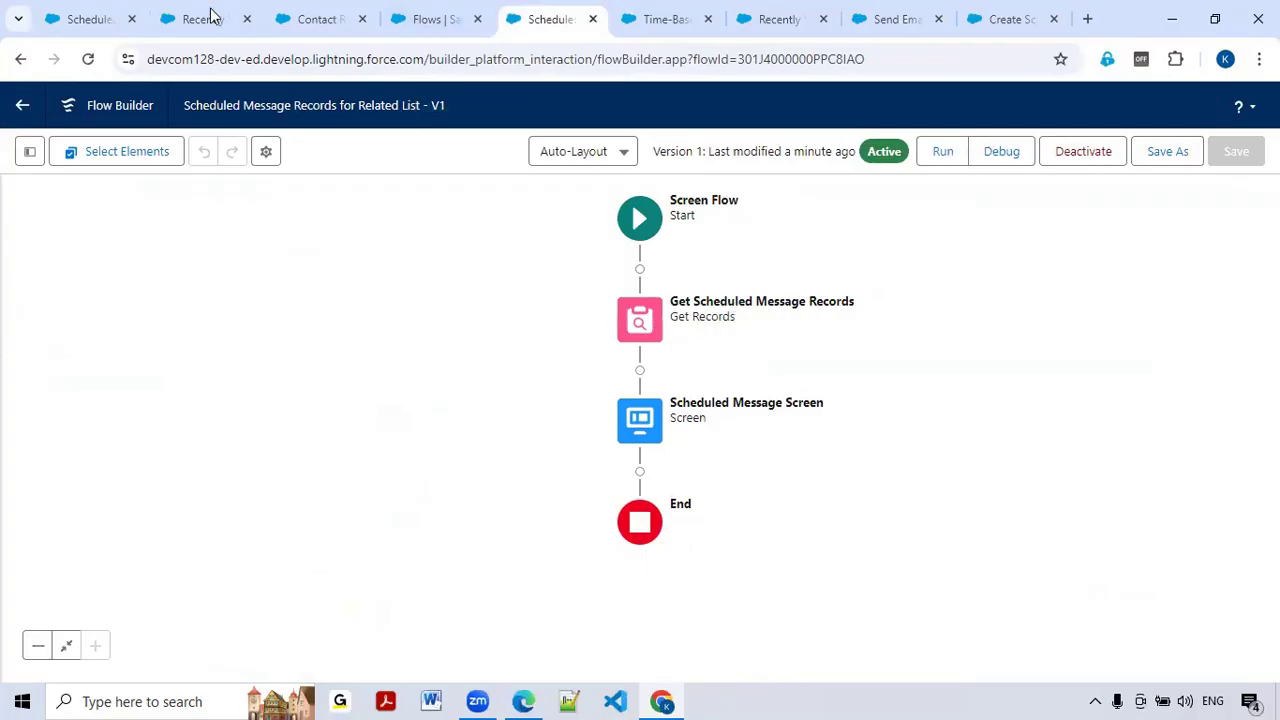
click(303, 18)
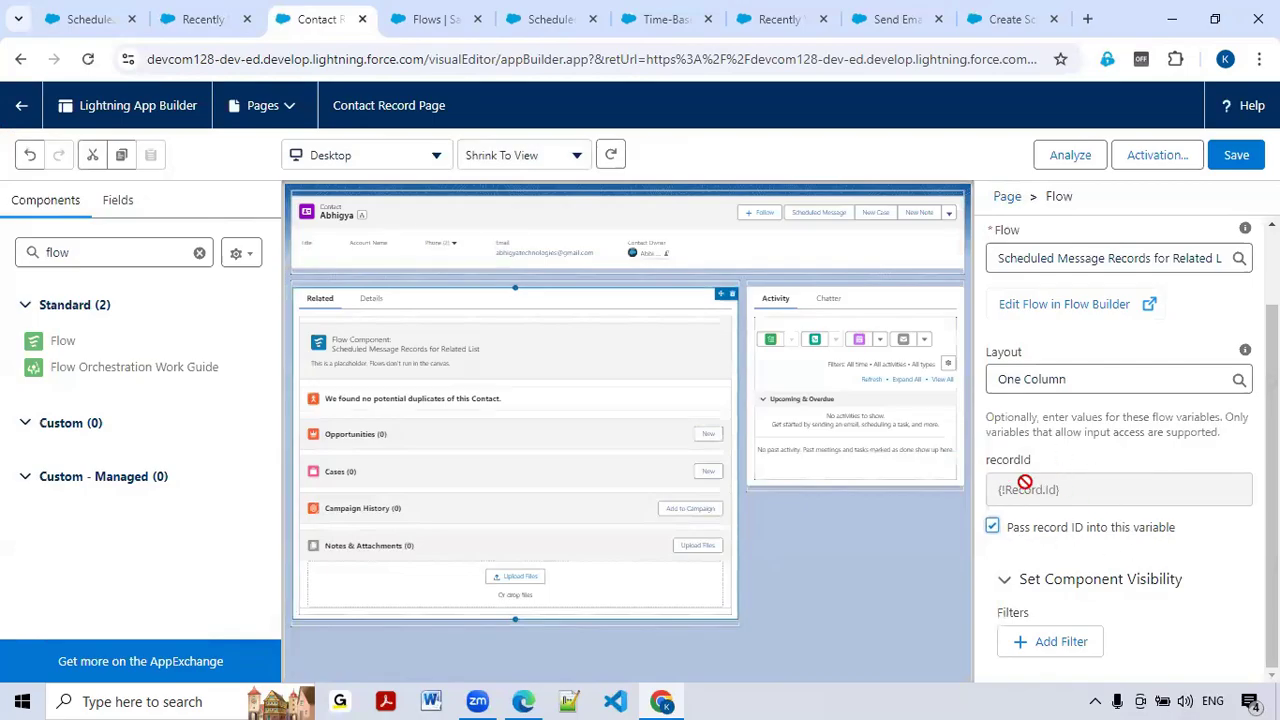
click(1237, 156)
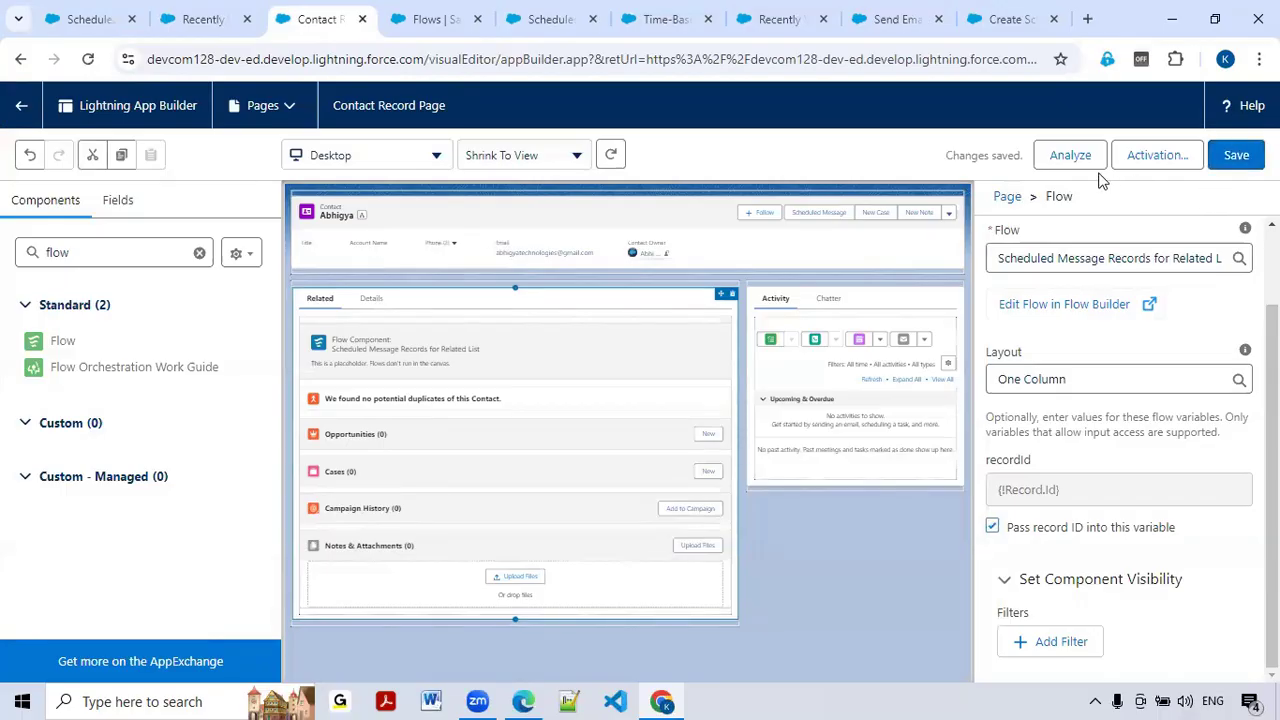
Step: View the contact record, then open the Scheduled Message Screen in the Scheduled Message Records flow
click(24, 108)
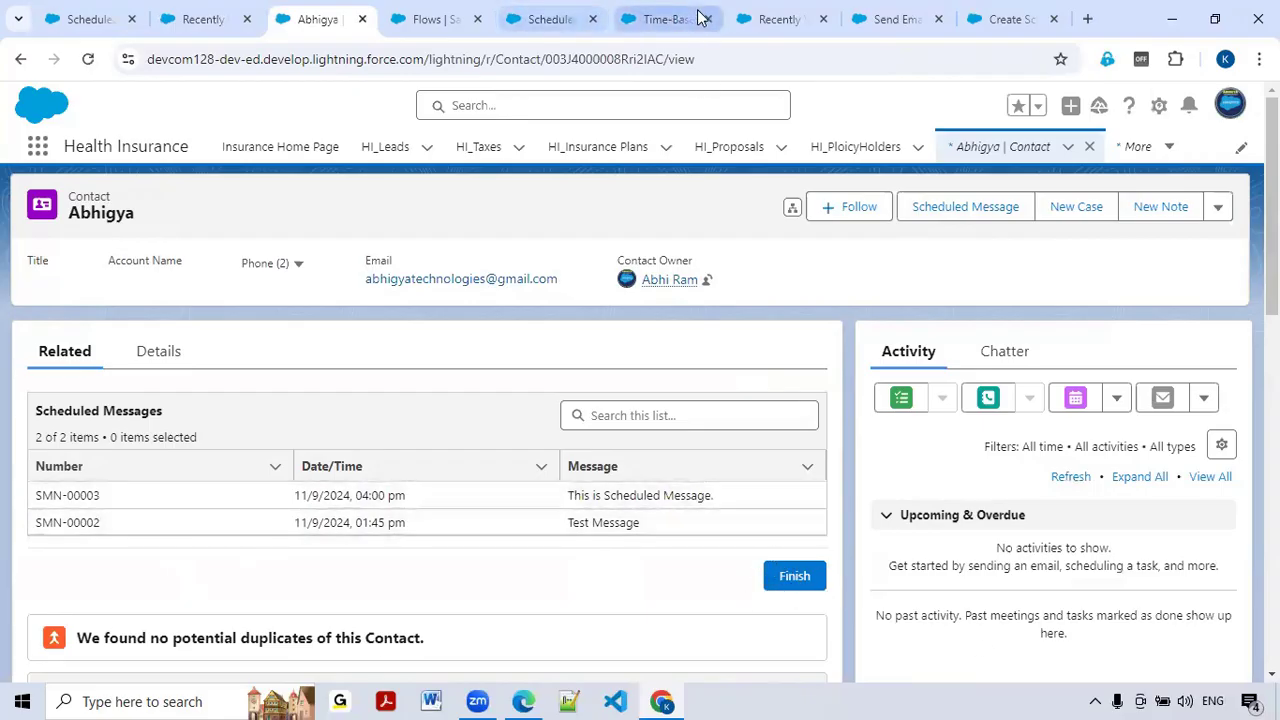
click(432, 19)
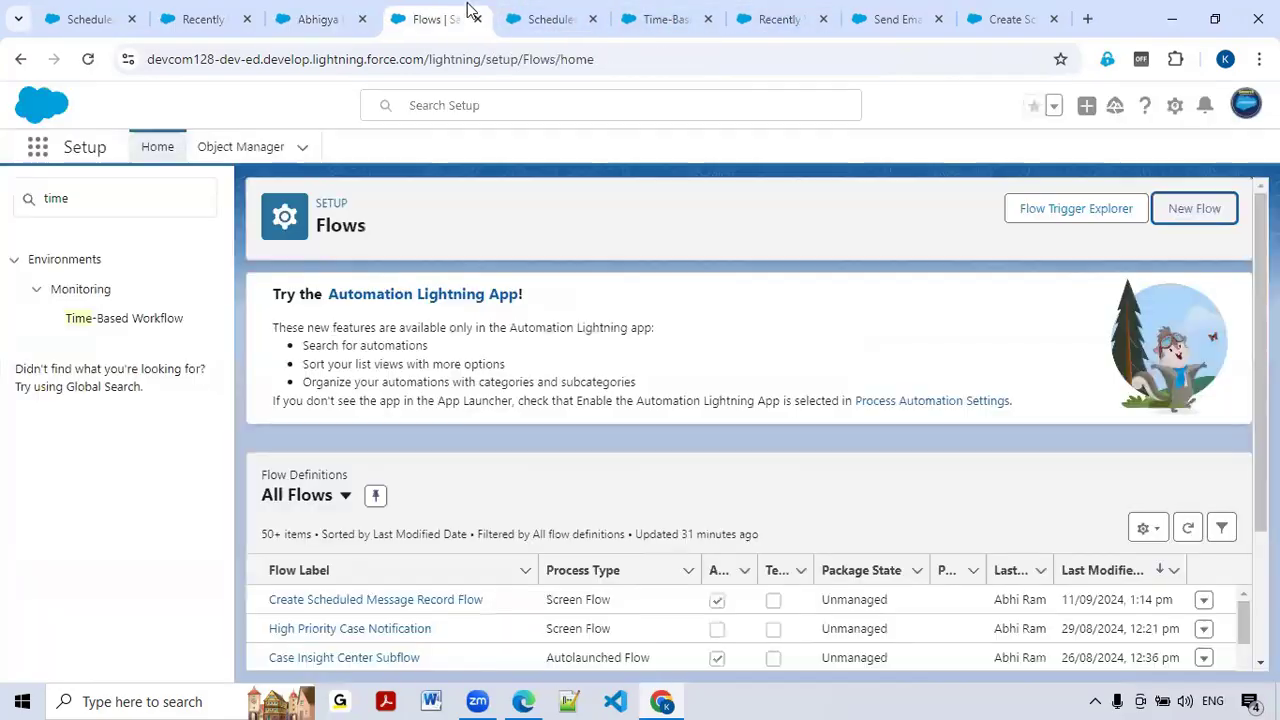
click(190, 14)
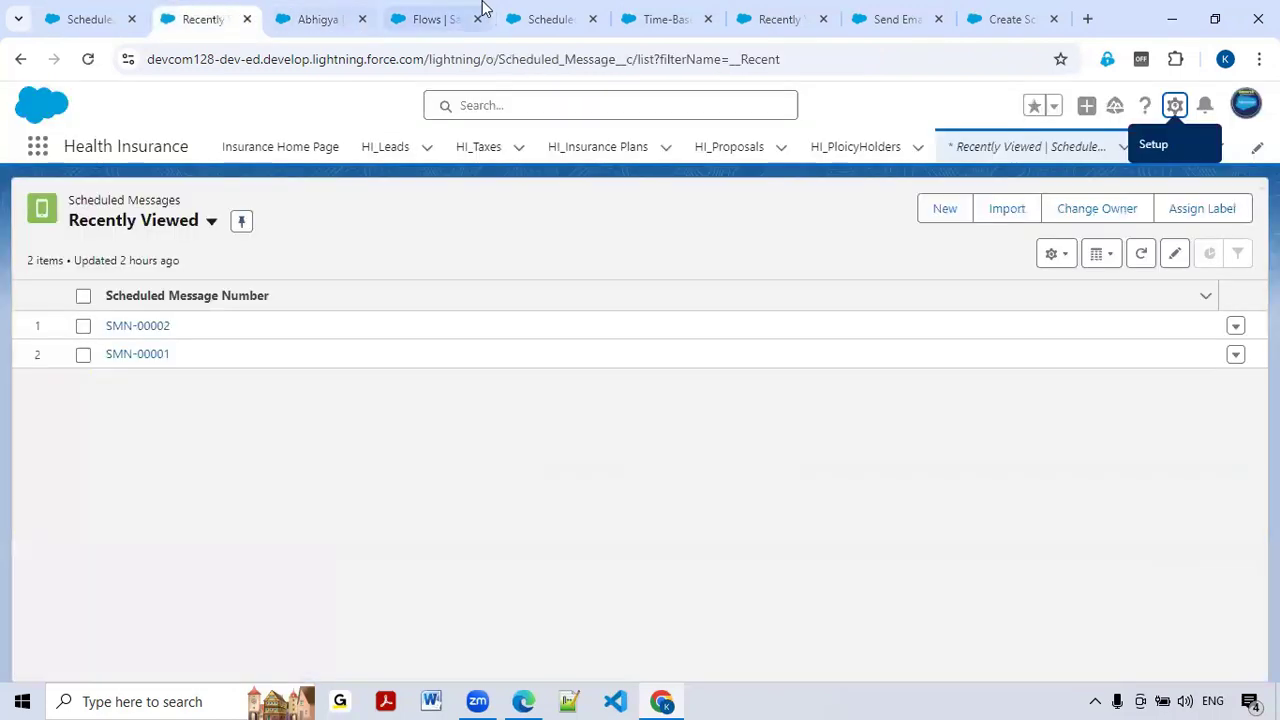
click(550, 16)
click(445, 10)
click(545, 16)
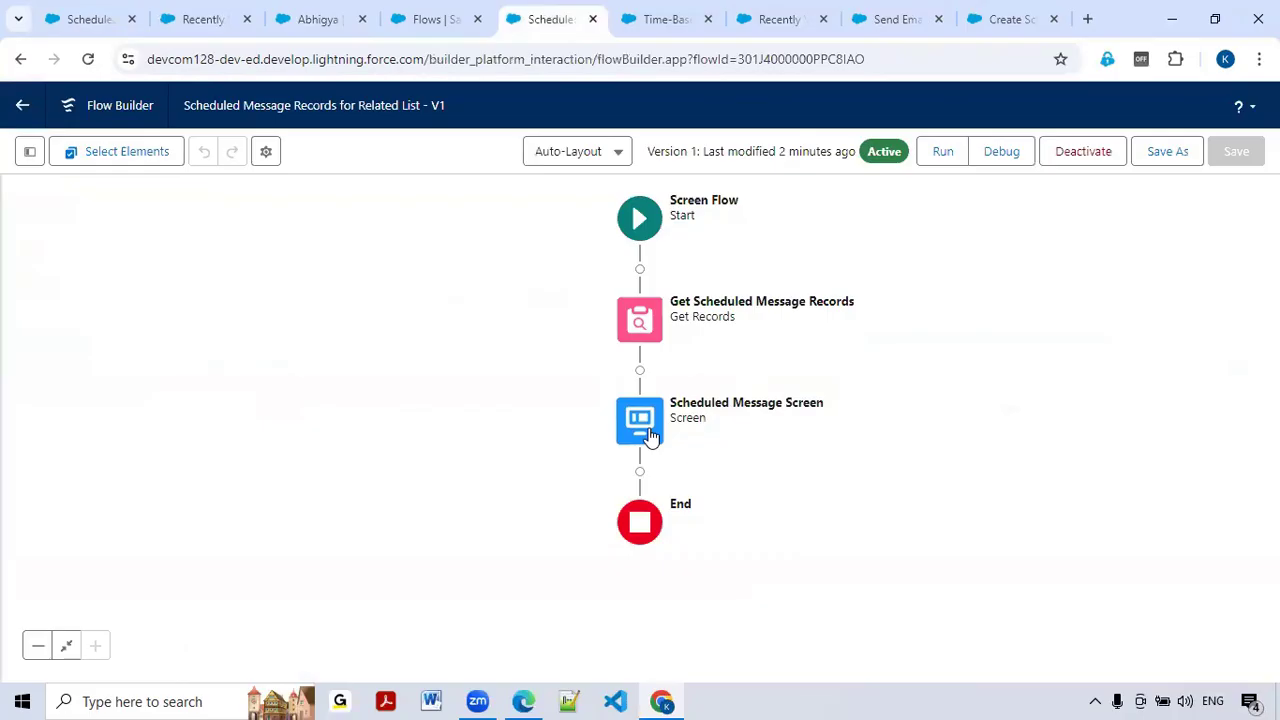
double_click(650, 436)
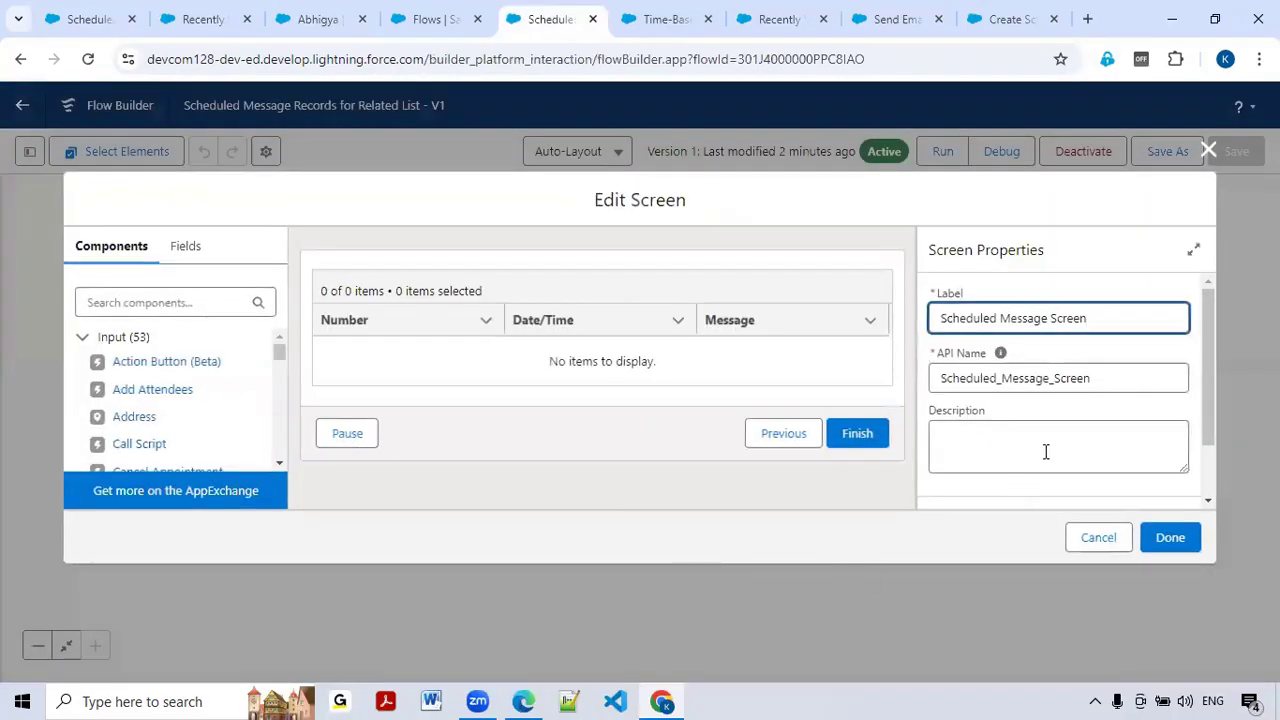
Step: Set the Scheduled Message Screen footer to 'Hide Next or Finish', apply it, and choose Save As
scroll(1124, 438, down, 2)
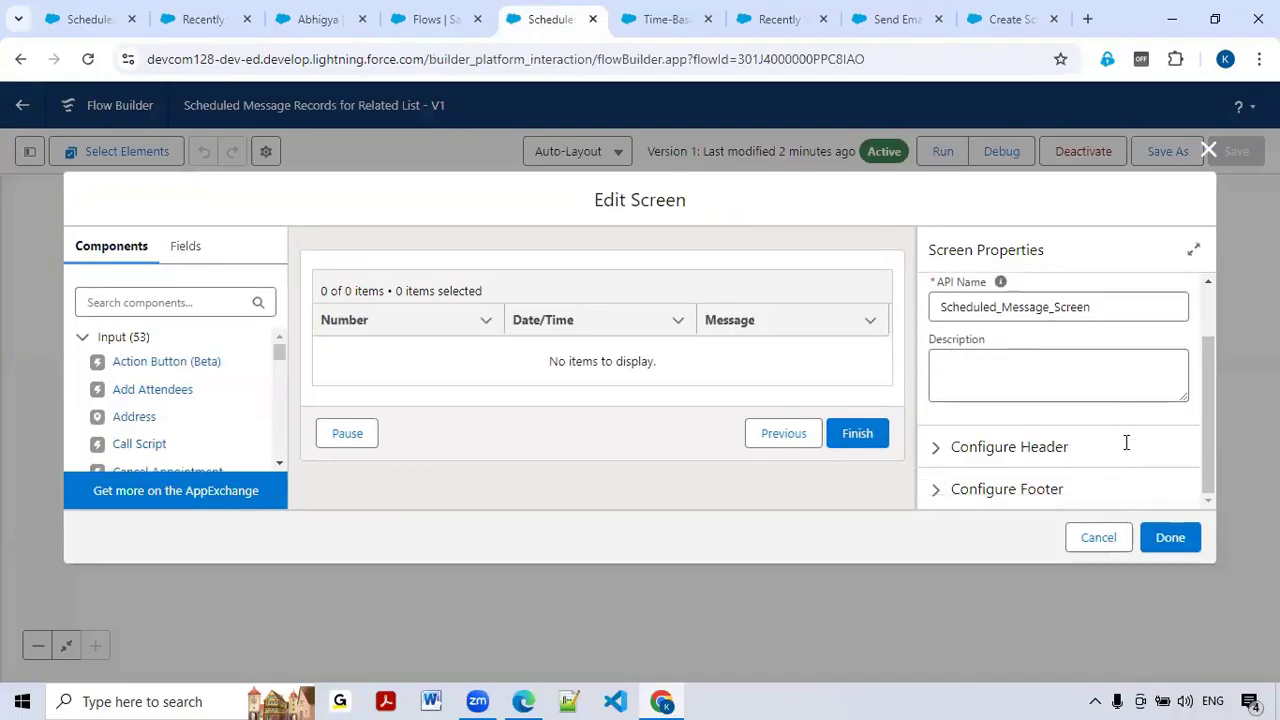
click(937, 450)
click(935, 452)
click(935, 487)
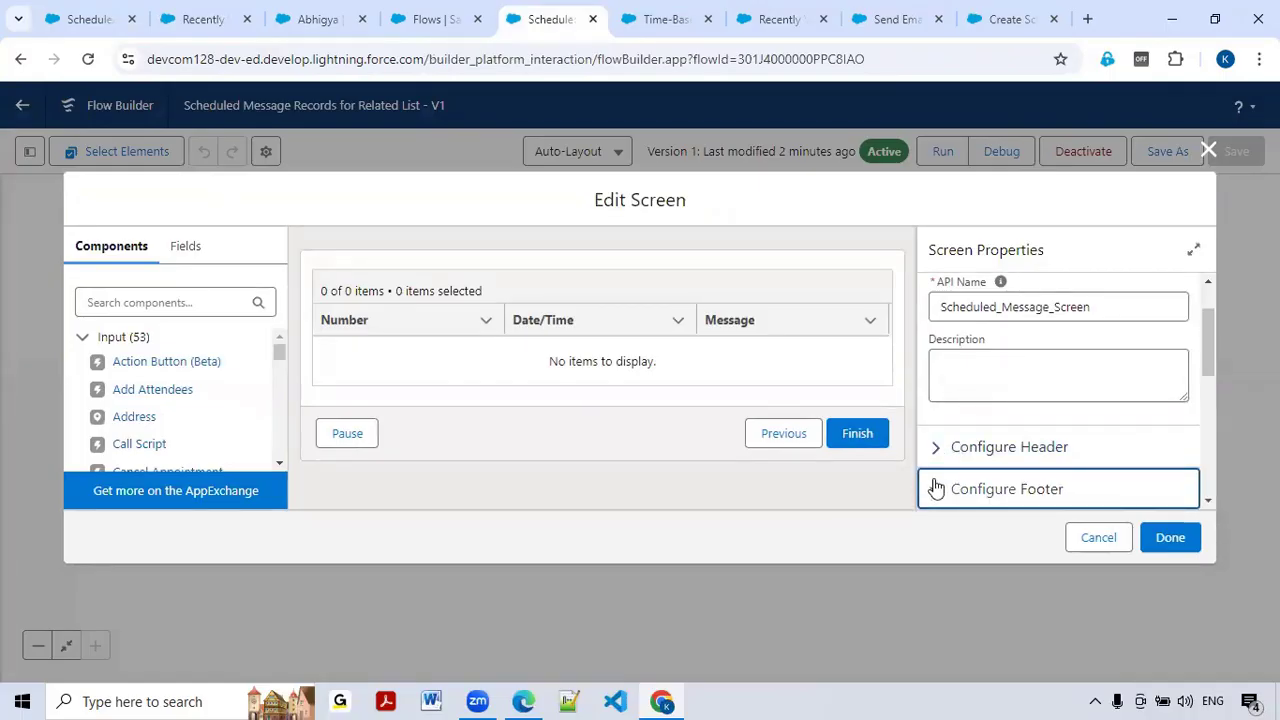
scroll(986, 445, down, 3)
click(936, 361)
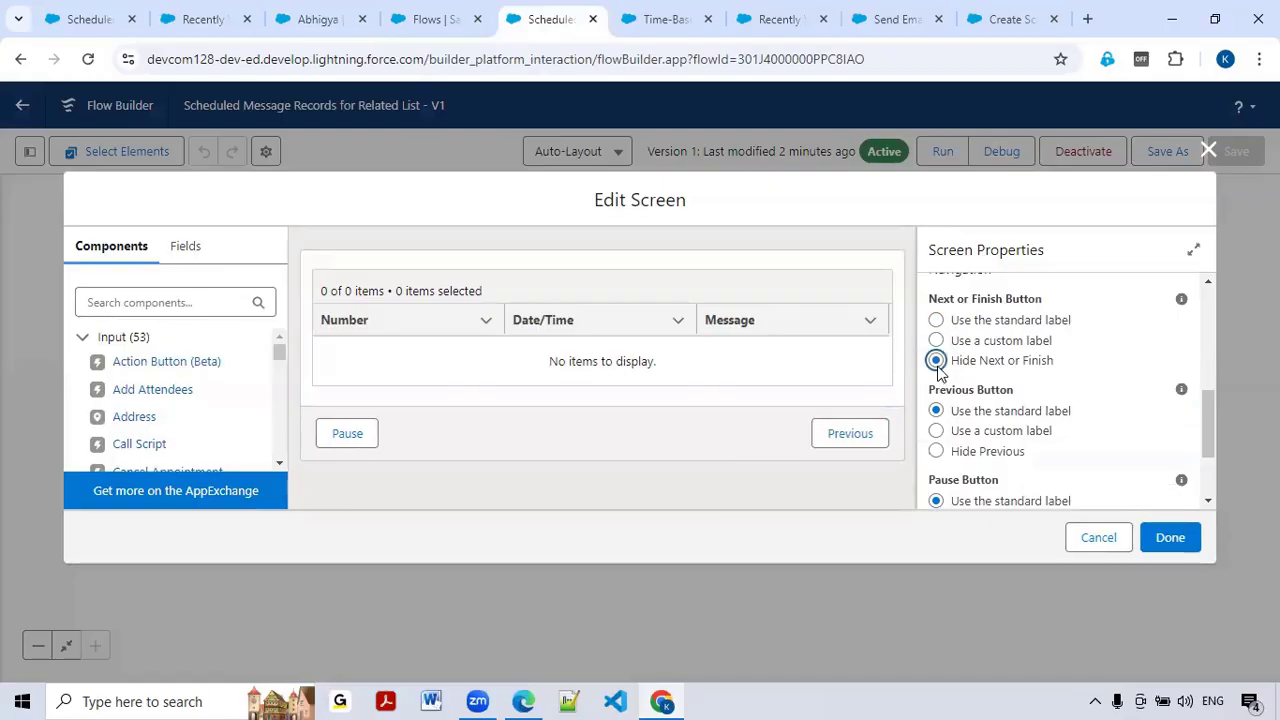
click(1179, 540)
click(1168, 152)
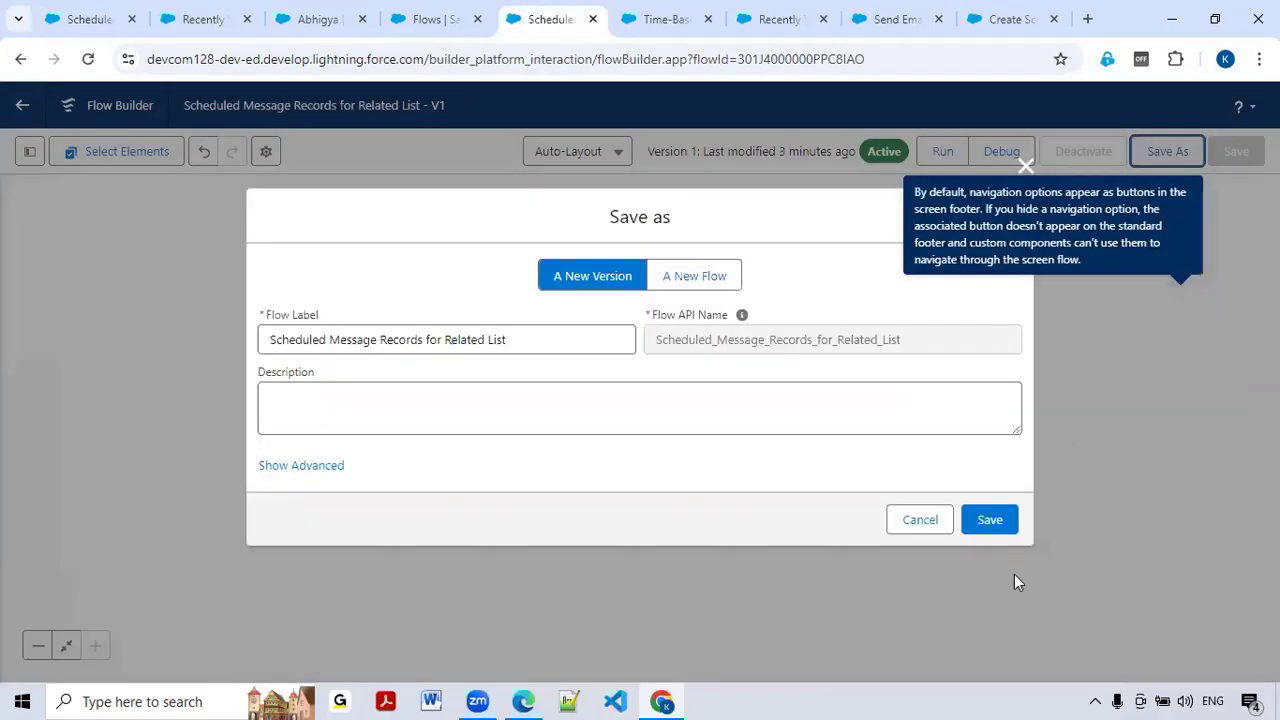
Step: Save and activate version 2 of the flow, then reload the contact's record page
click(995, 521)
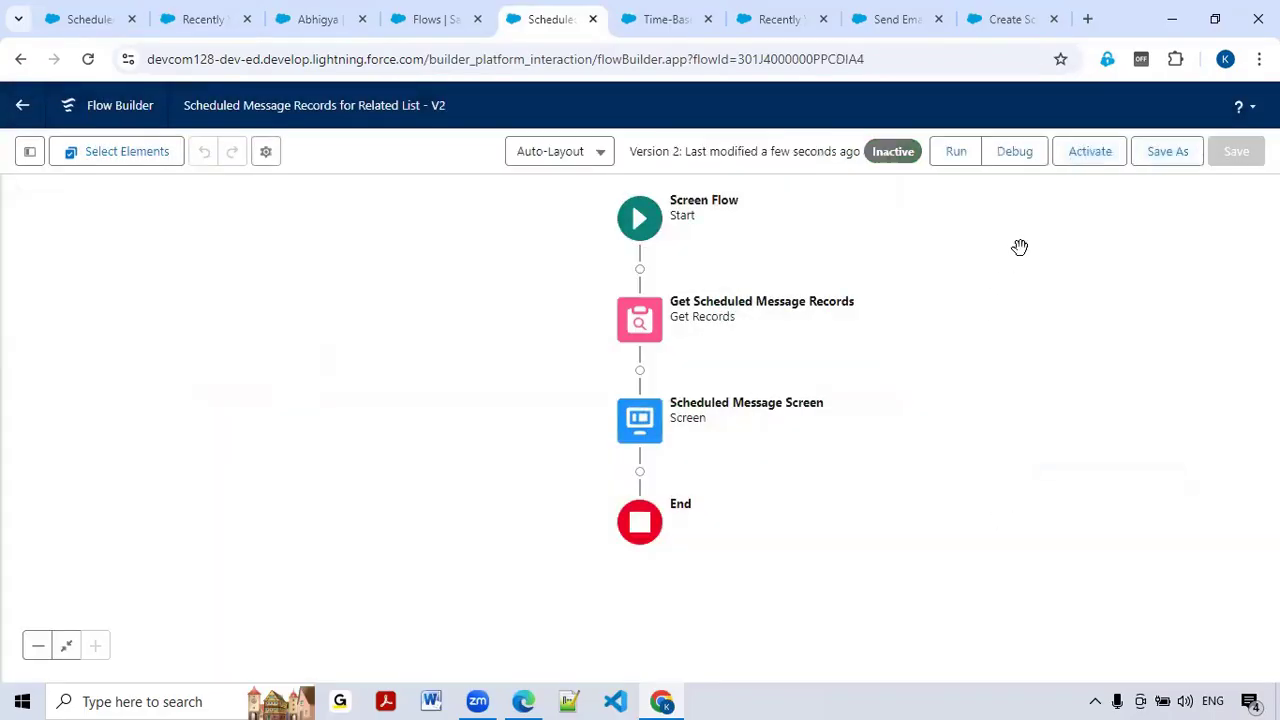
click(1098, 160)
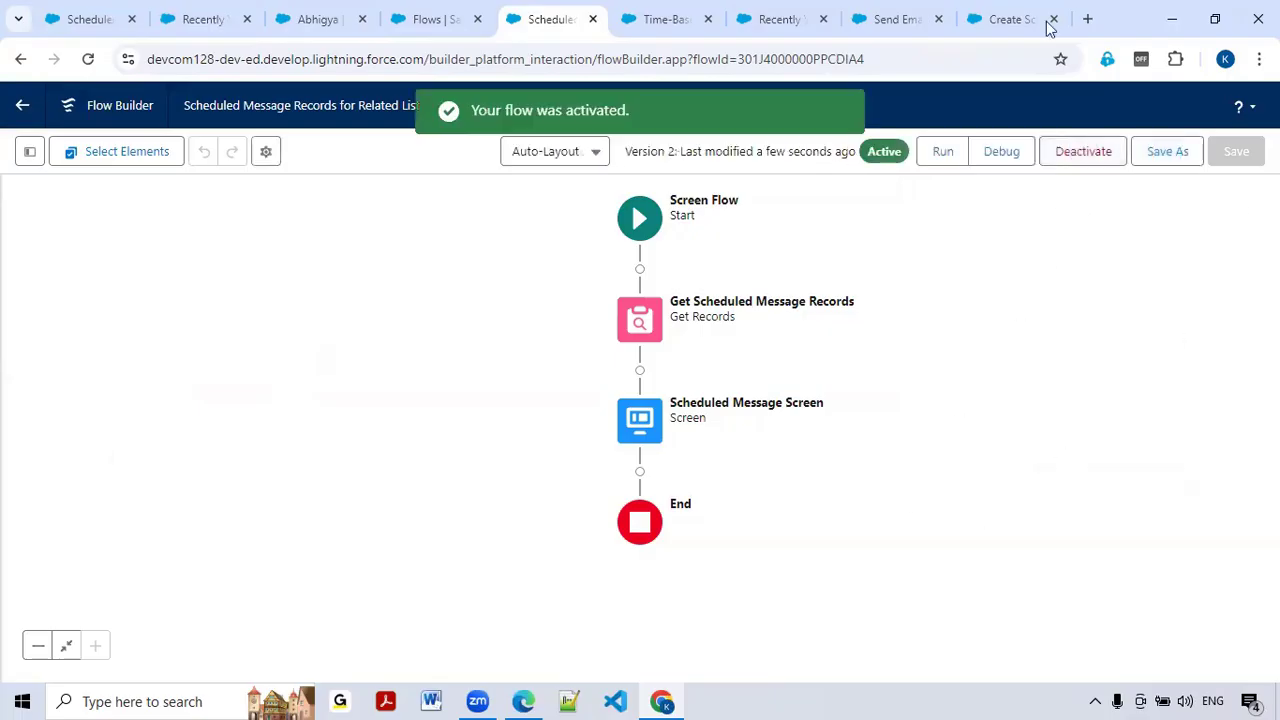
click(320, 16)
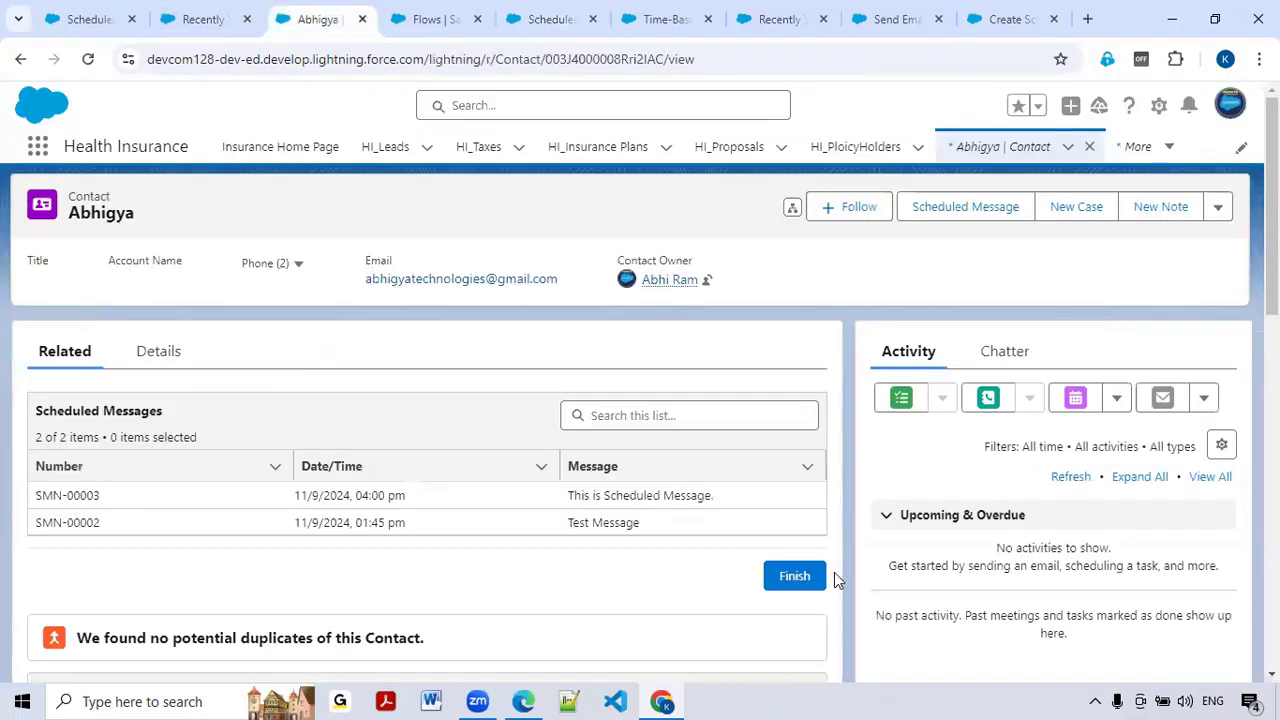
click(88, 60)
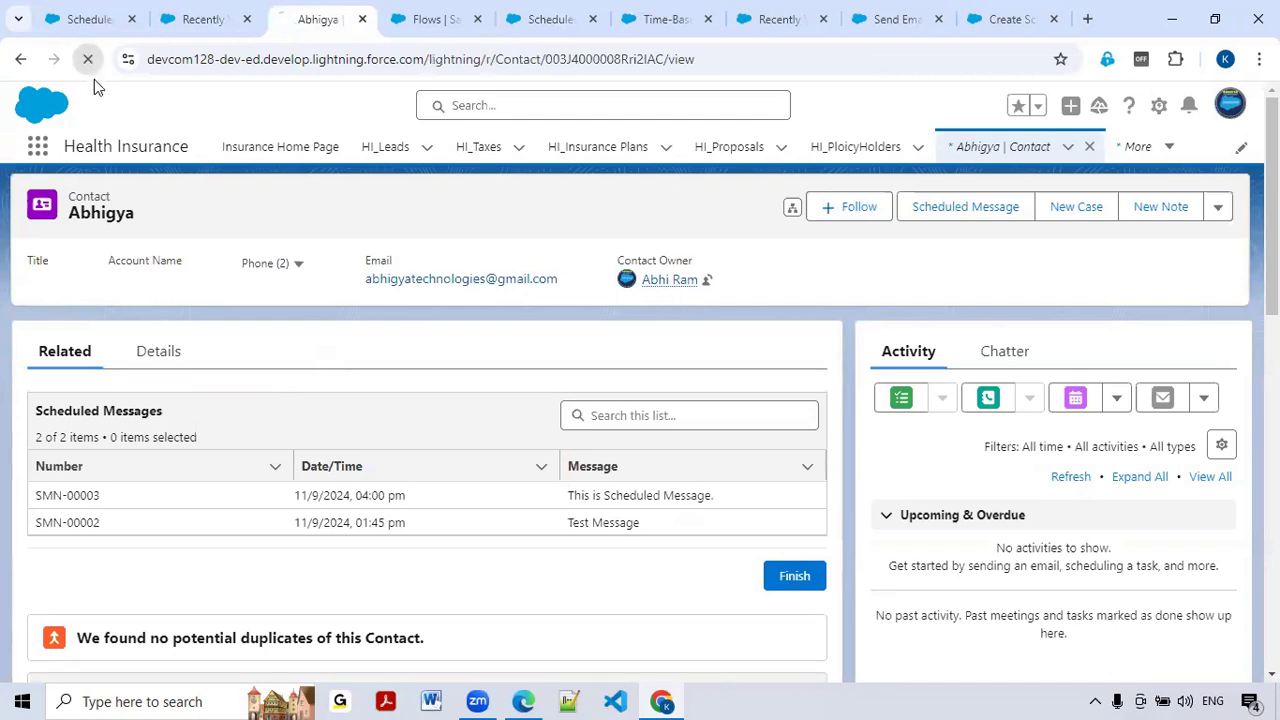